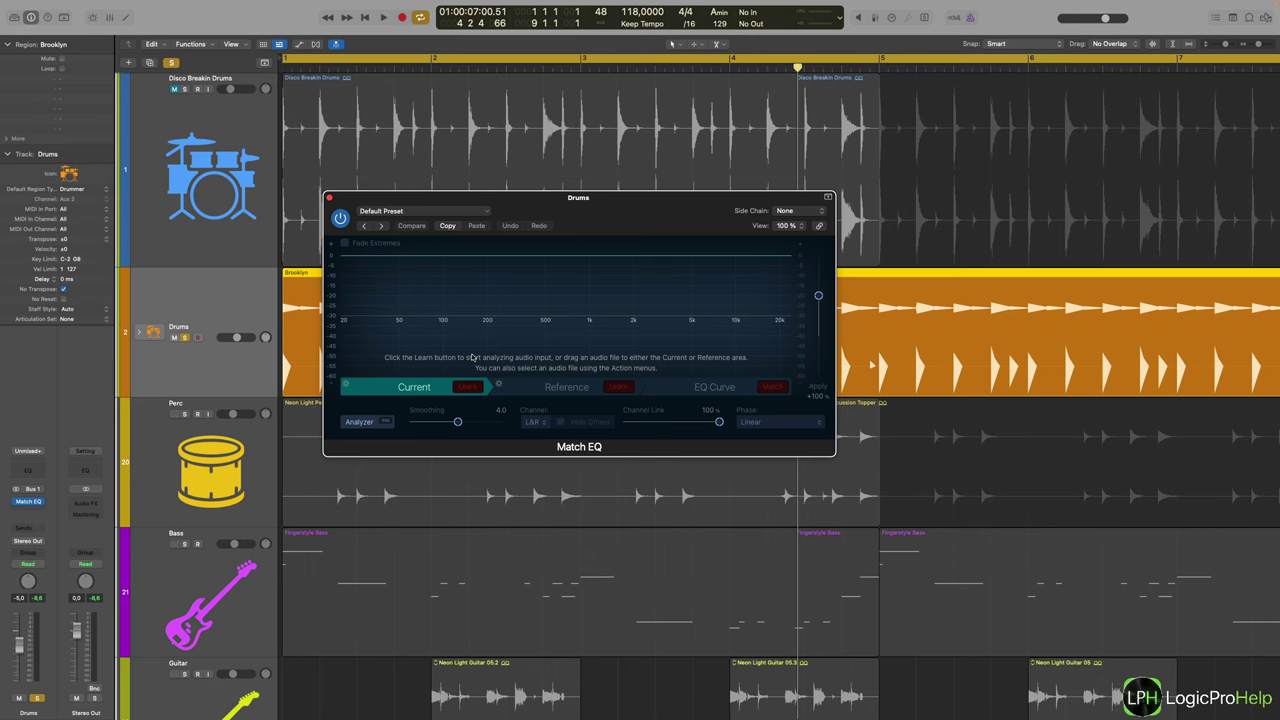
Step: Reposition the Match EQ window over the Drums and Perc tracks and show its Current spectrum
drag(611, 255, 640, 288)
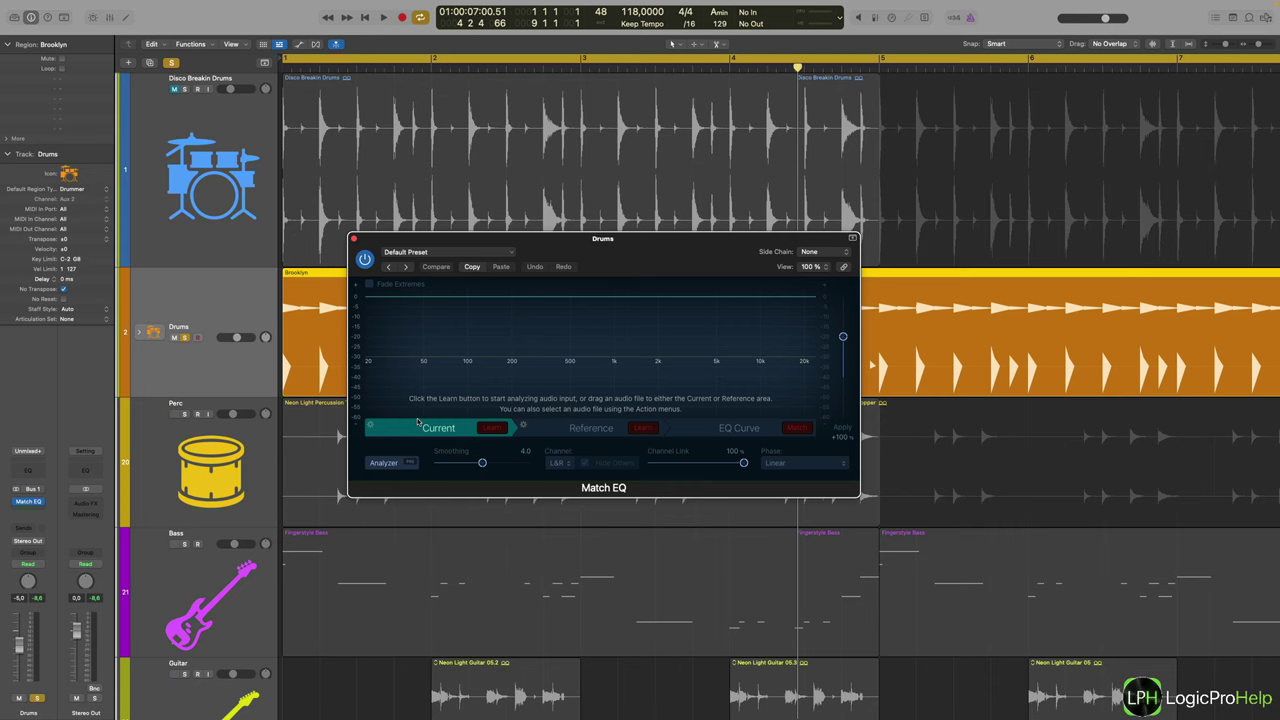
drag(506, 245, 471, 429)
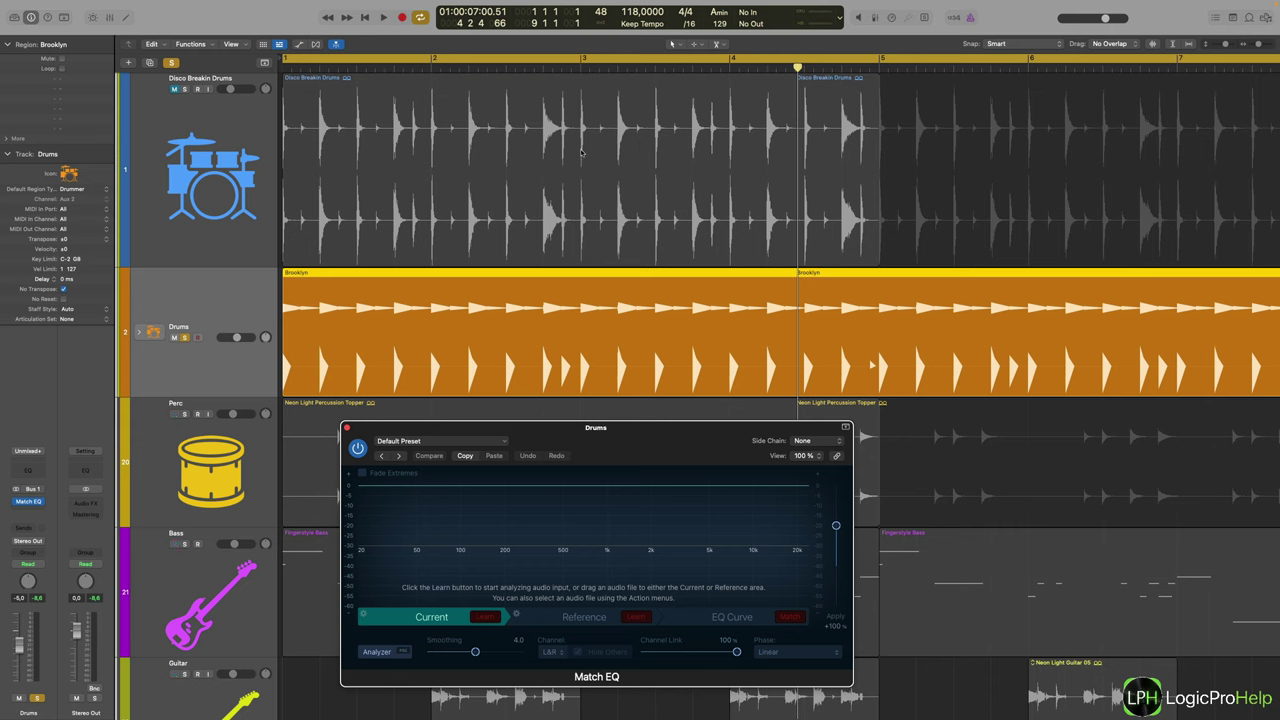
drag(573, 427, 518, 411)
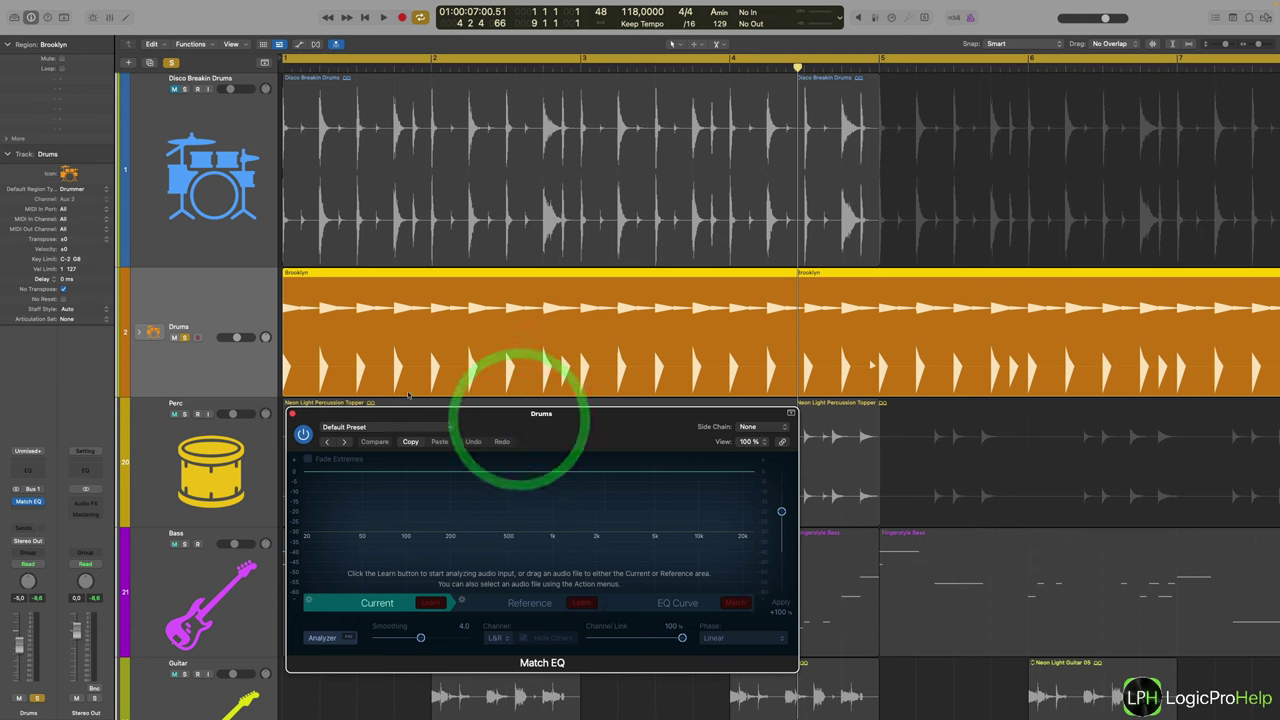
drag(643, 437, 638, 336)
click(398, 512)
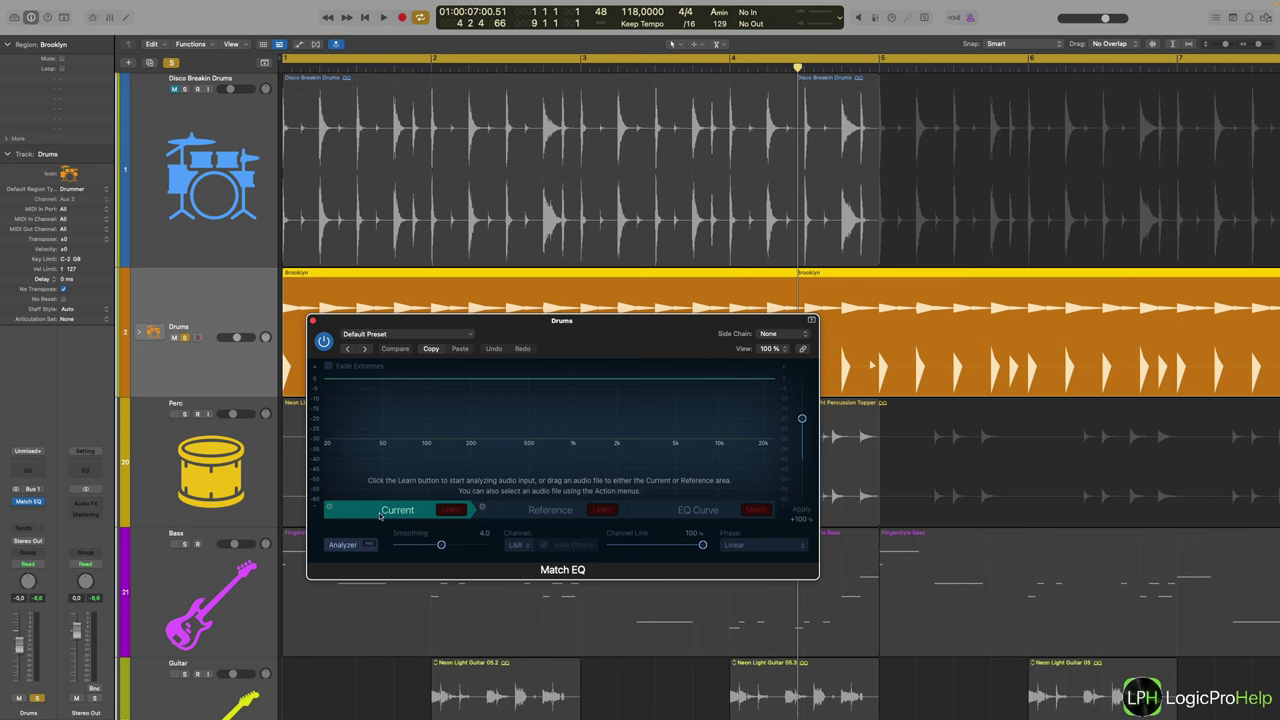
Step: Show the Reference spectrum in Match EQ and check the available side chain sources
click(544, 509)
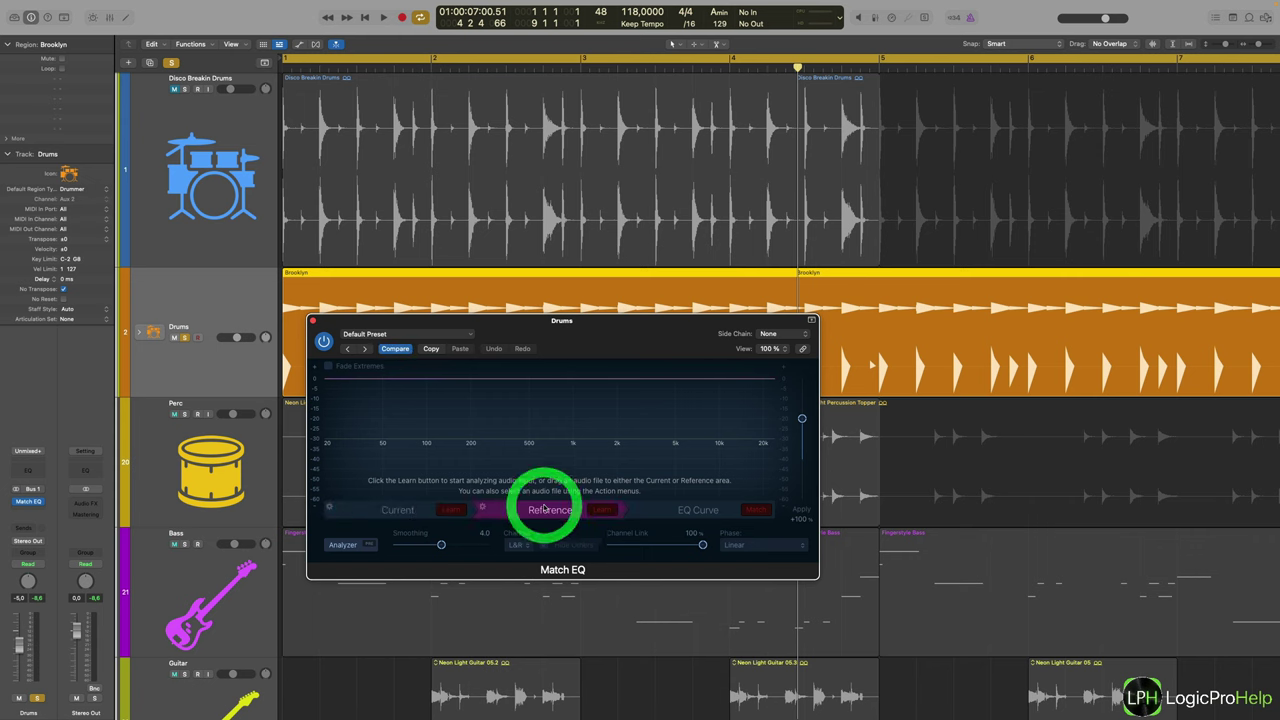
click(784, 334)
click(658, 342)
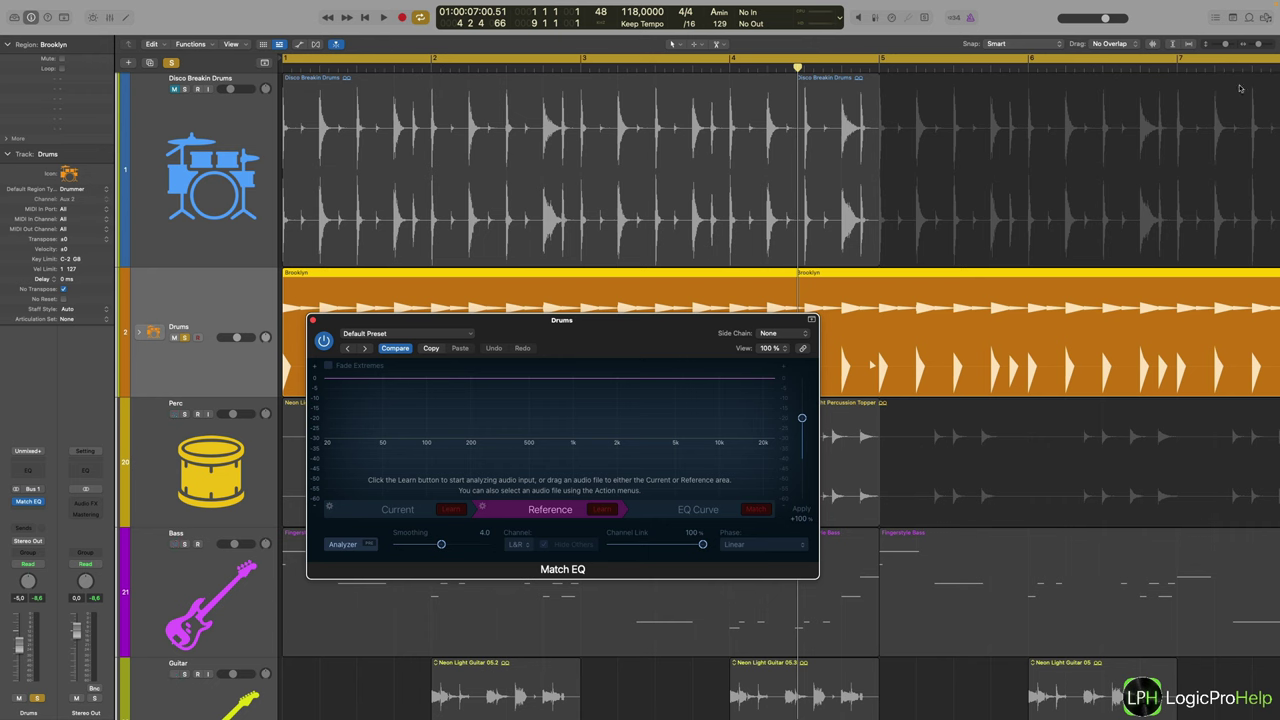
Step: Show the EQ Curve in Match EQ and sweep Smoothing to its minimum and back to 4.0
drag(594, 356, 527, 328)
click(631, 481)
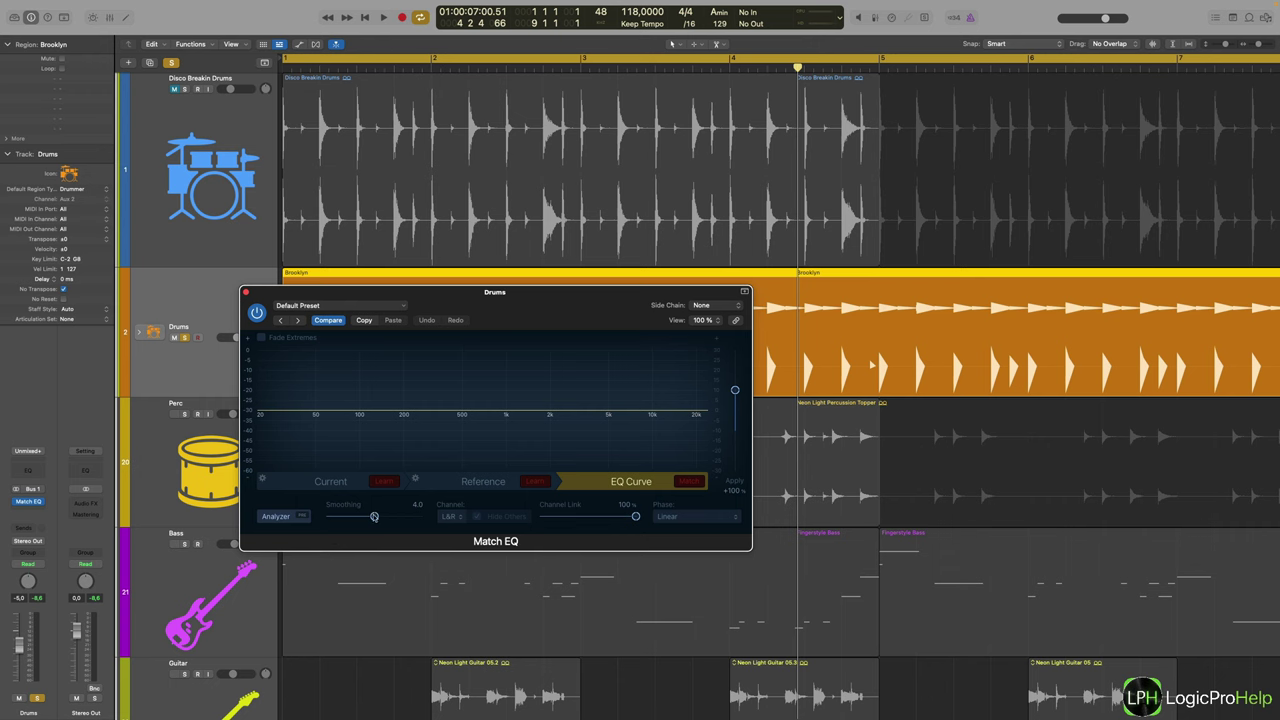
drag(374, 516, 307, 516)
drag(328, 516, 377, 516)
drag(508, 312, 555, 308)
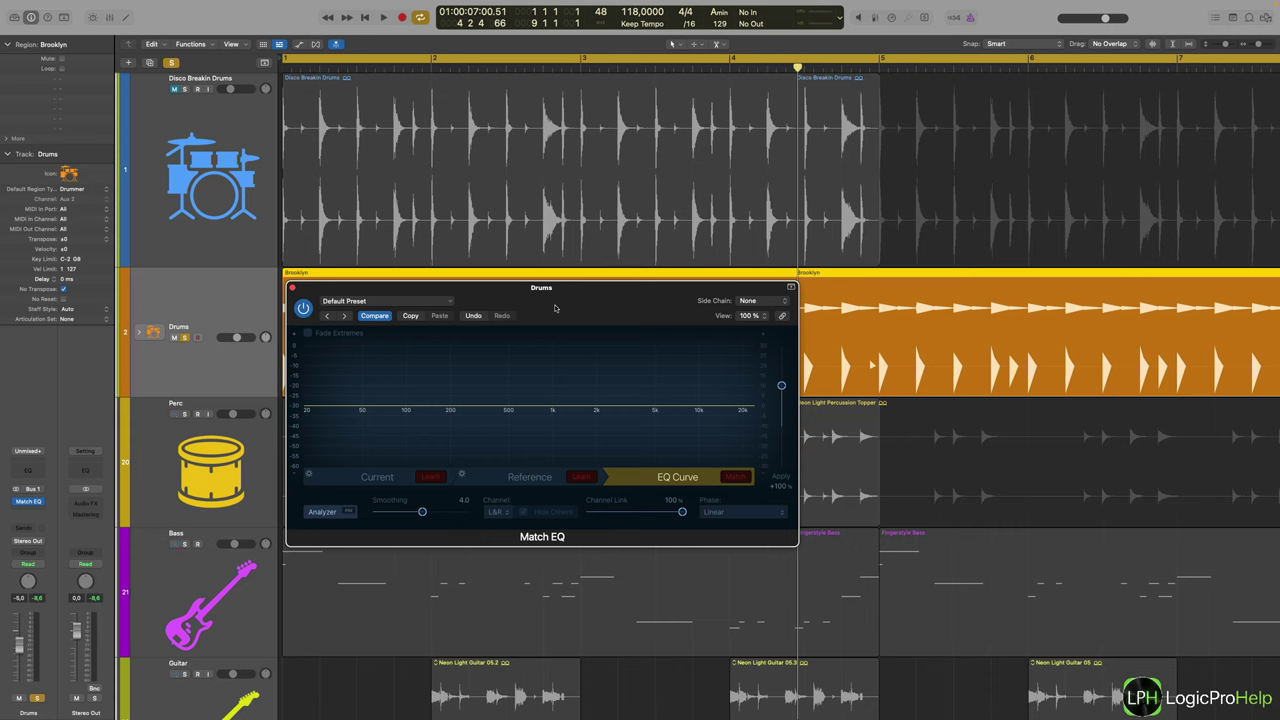
drag(554, 304, 554, 303)
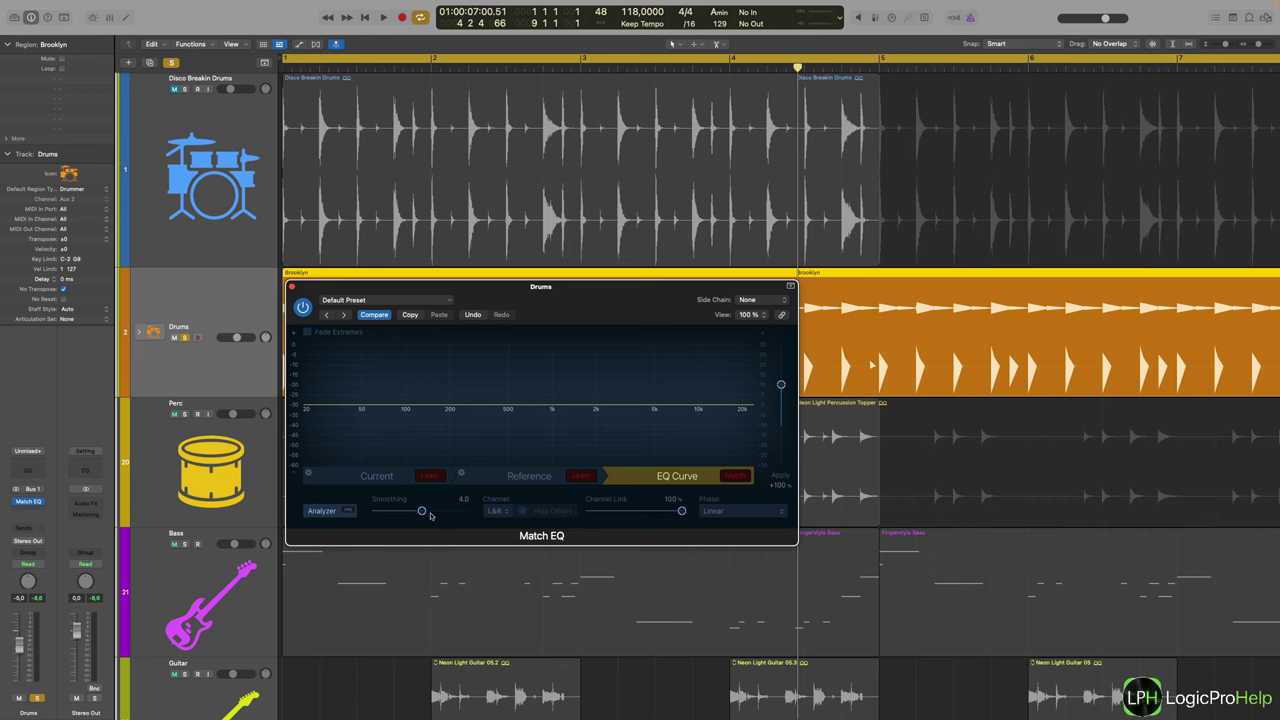
Step: Check the Channel options and sweep Channel Link down and back to 100%
click(498, 512)
click(450, 536)
click(703, 511)
drag(682, 511, 562, 508)
drag(587, 511, 751, 511)
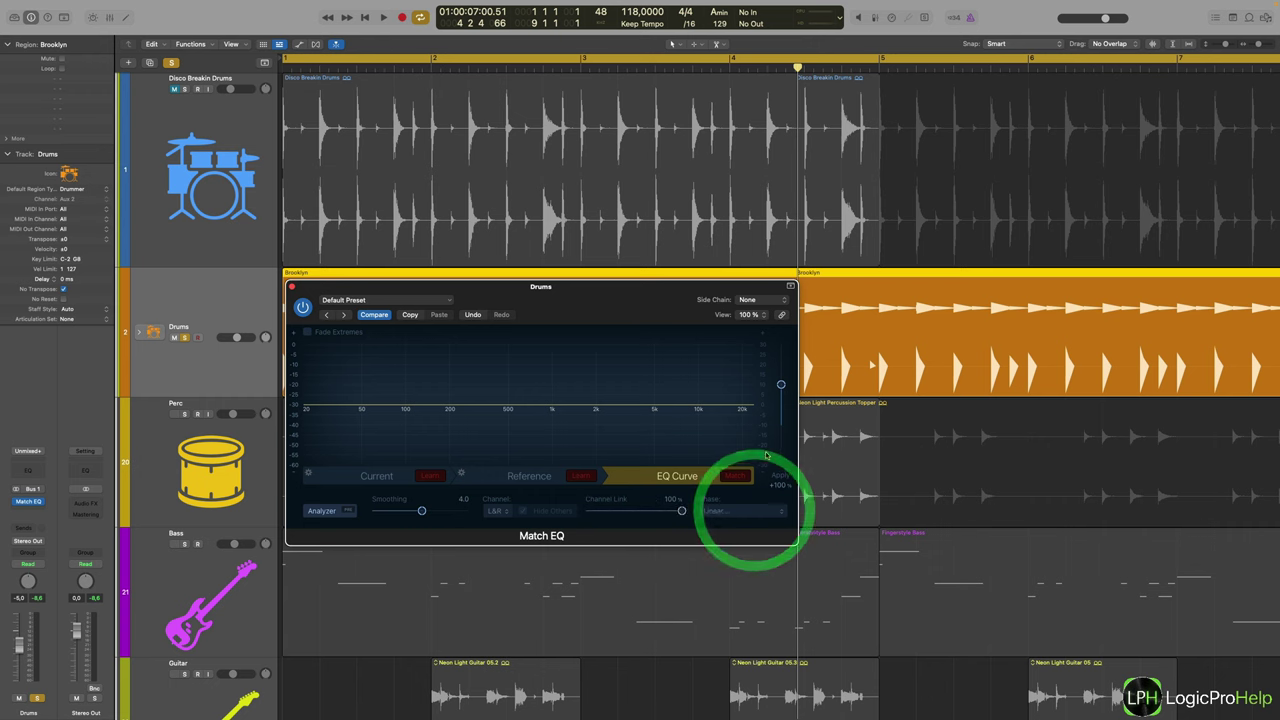
Step: Examine the Phase options of Match EQ, keeping Linear selected
click(736, 512)
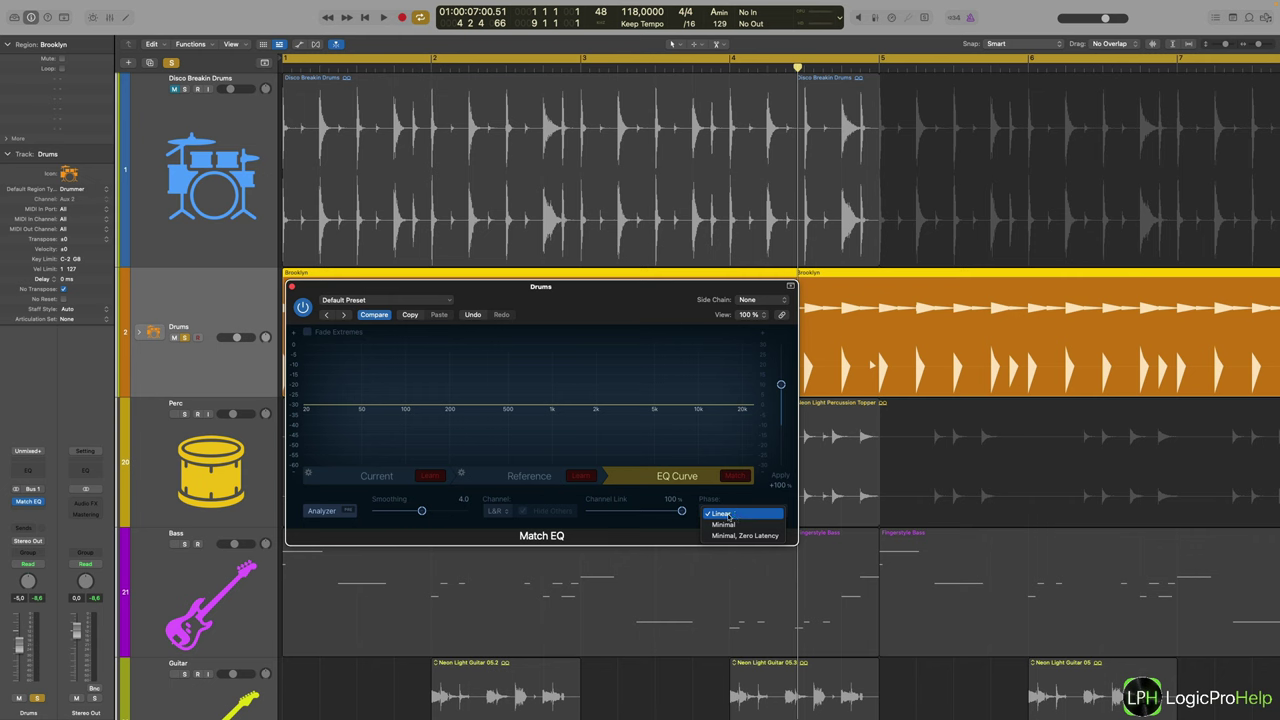
click(674, 522)
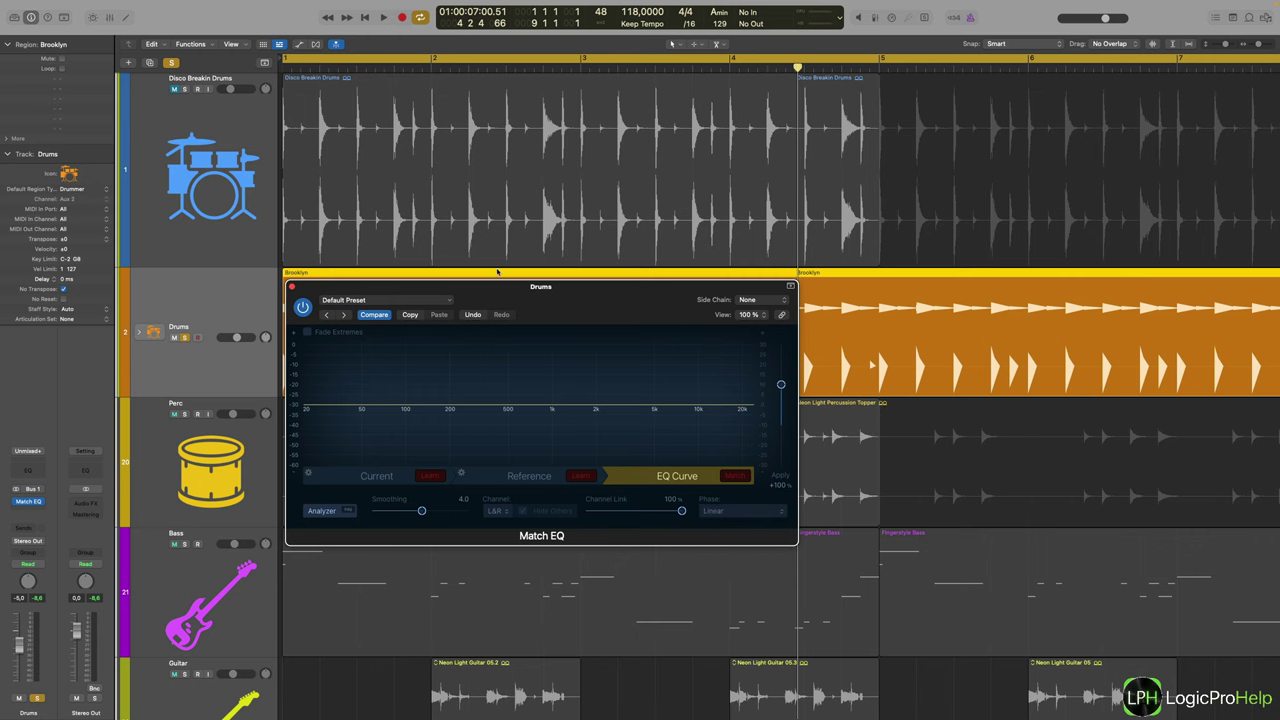
mouse_move(546, 310)
mouse_down()
mouse_move(601, 326)
mouse_move(566, 314)
mouse_up()
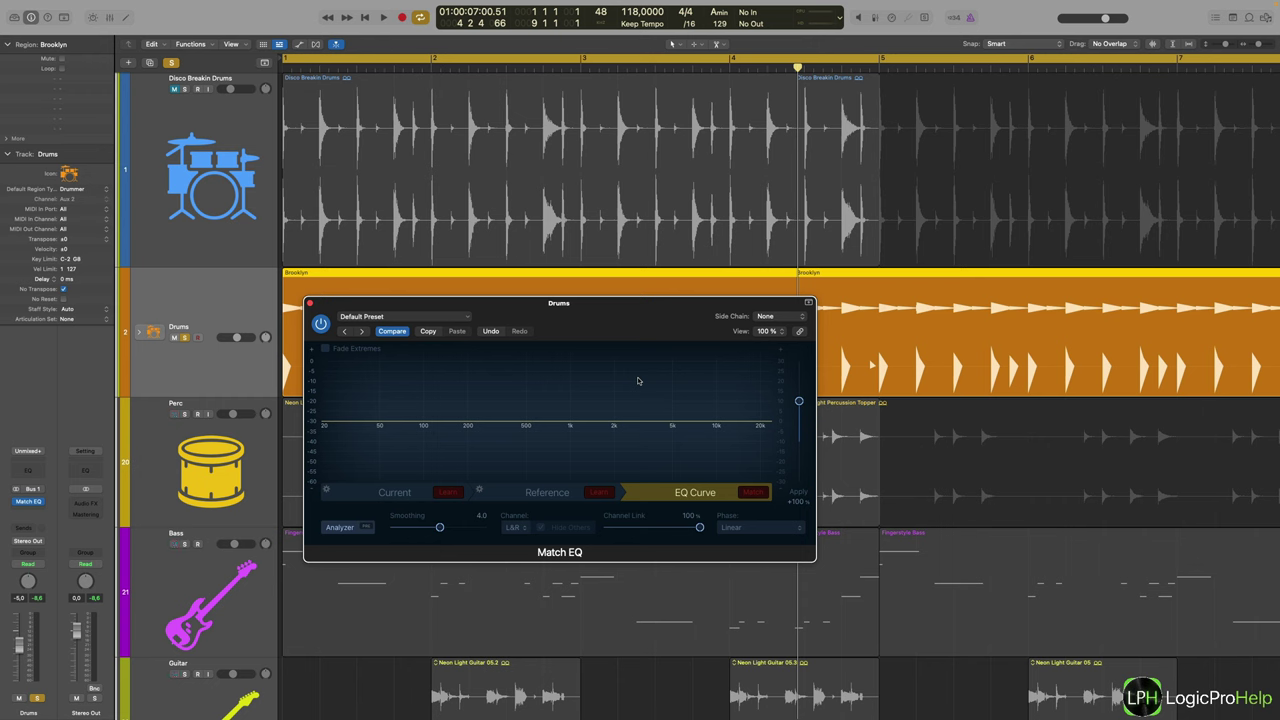
click(727, 529)
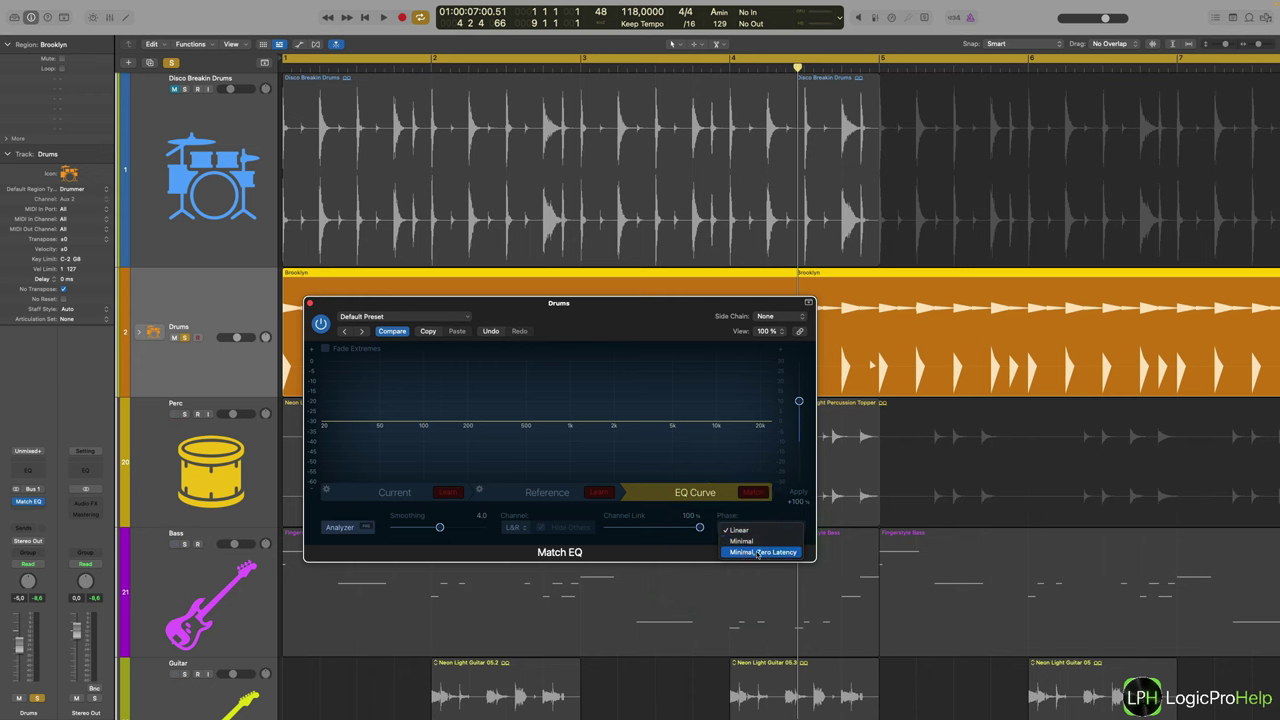
click(673, 550)
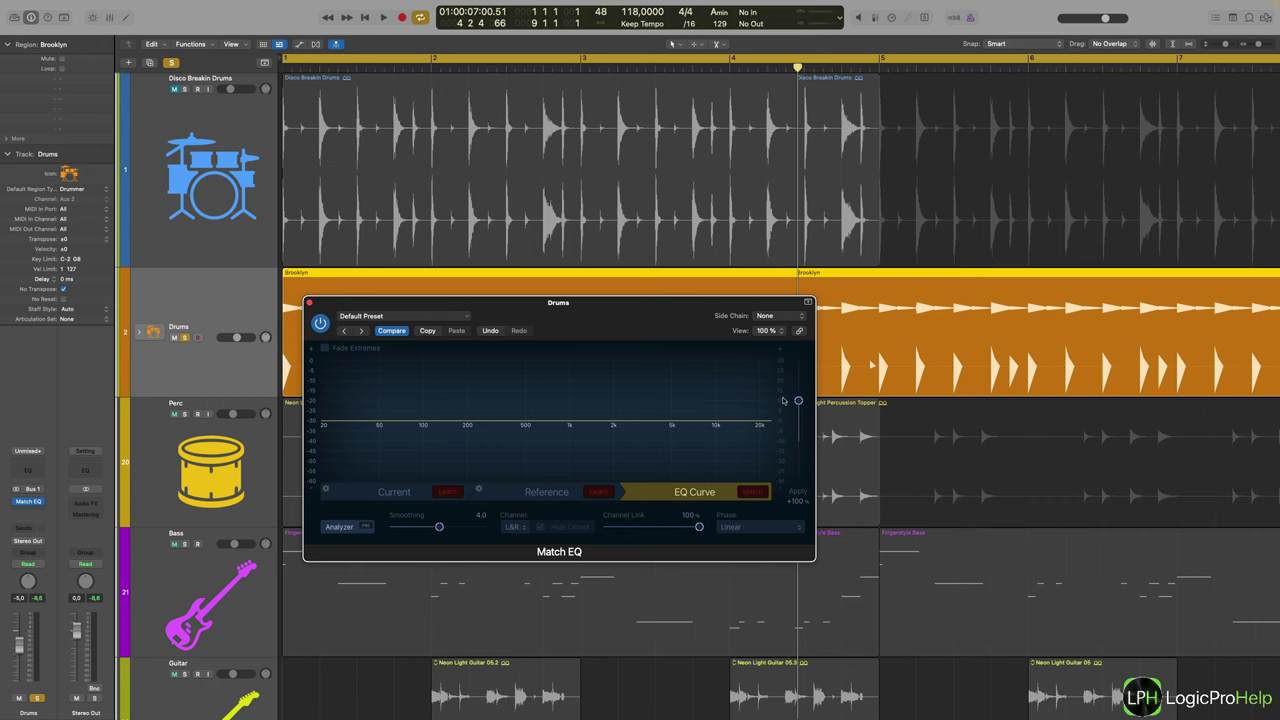
Step: Set the Match EQ Apply amount to 0% and alternate between the Reference and Current spectra
drag(799, 402, 800, 442)
click(335, 491)
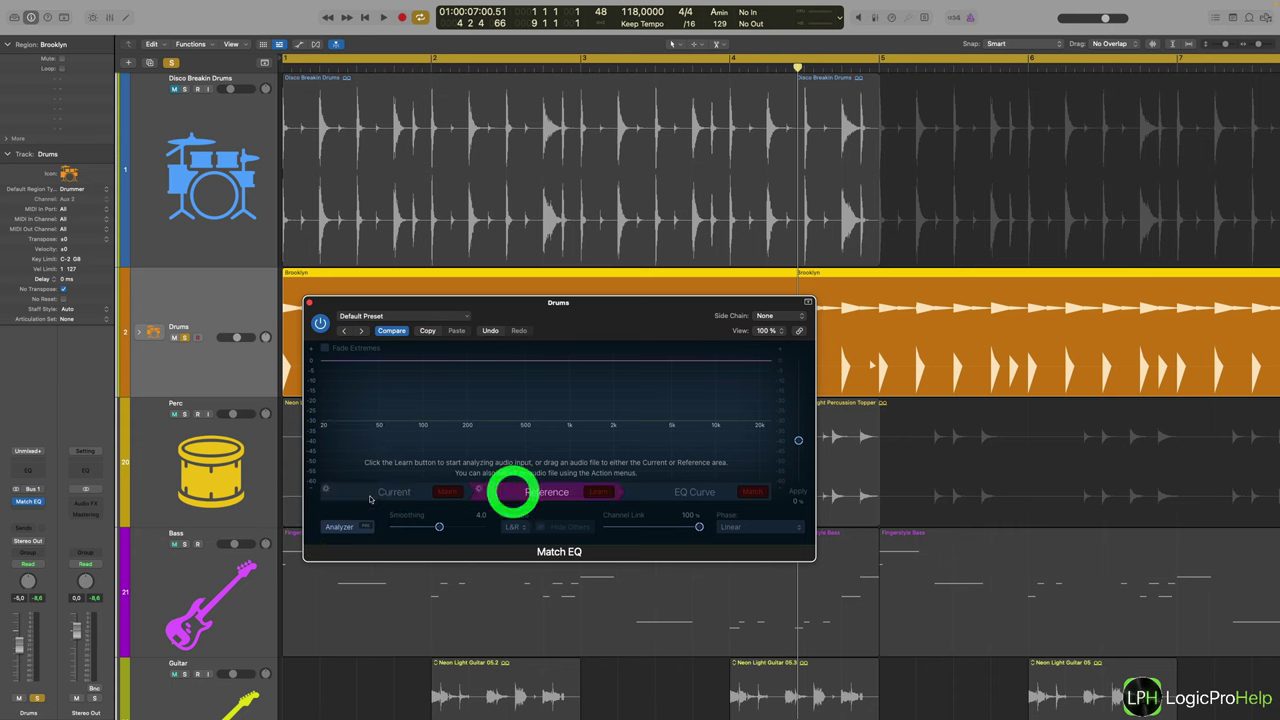
click(487, 497)
click(380, 496)
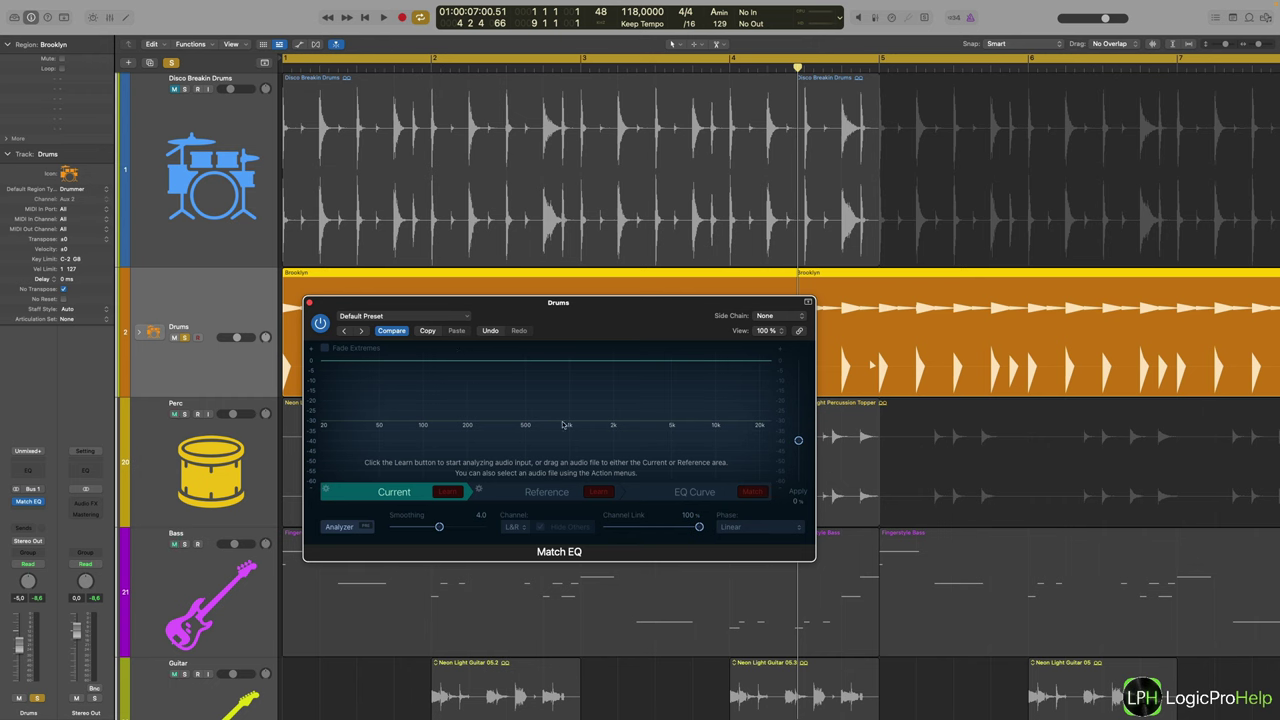
click(528, 489)
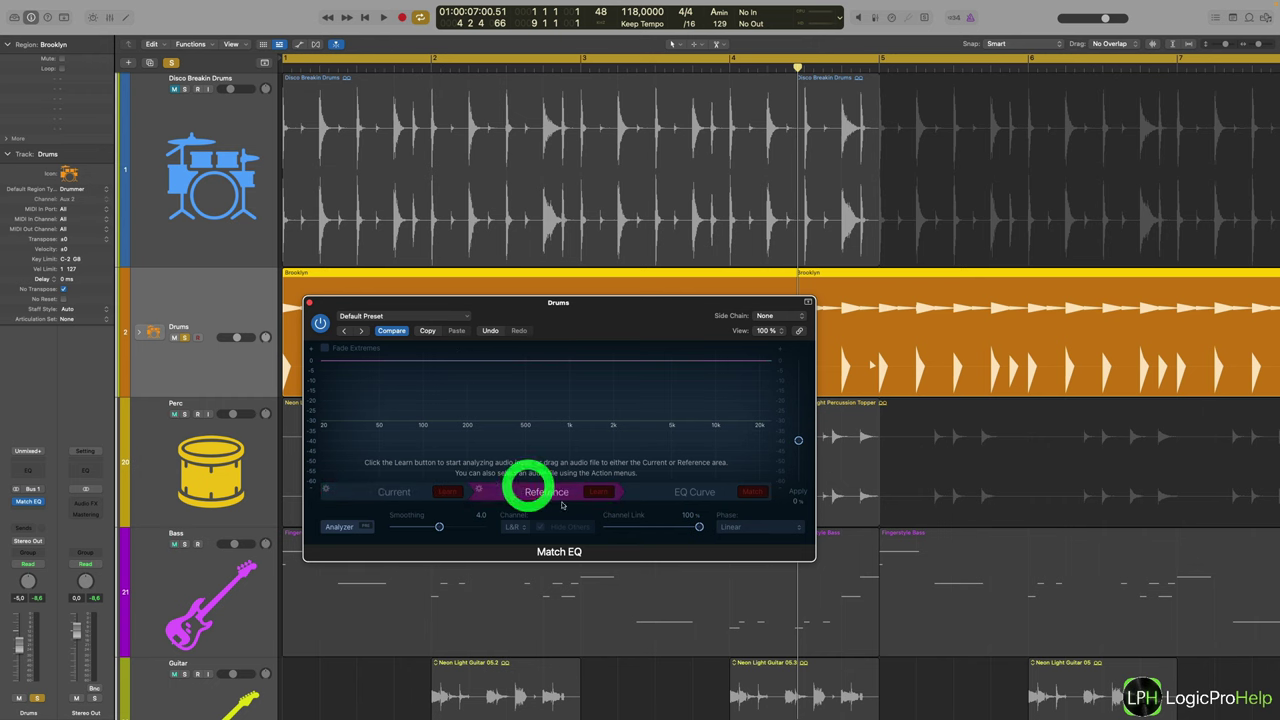
click(395, 492)
Step: Examine the clear, copy, paste, load and generate actions for the Current and Reference spectra
click(326, 490)
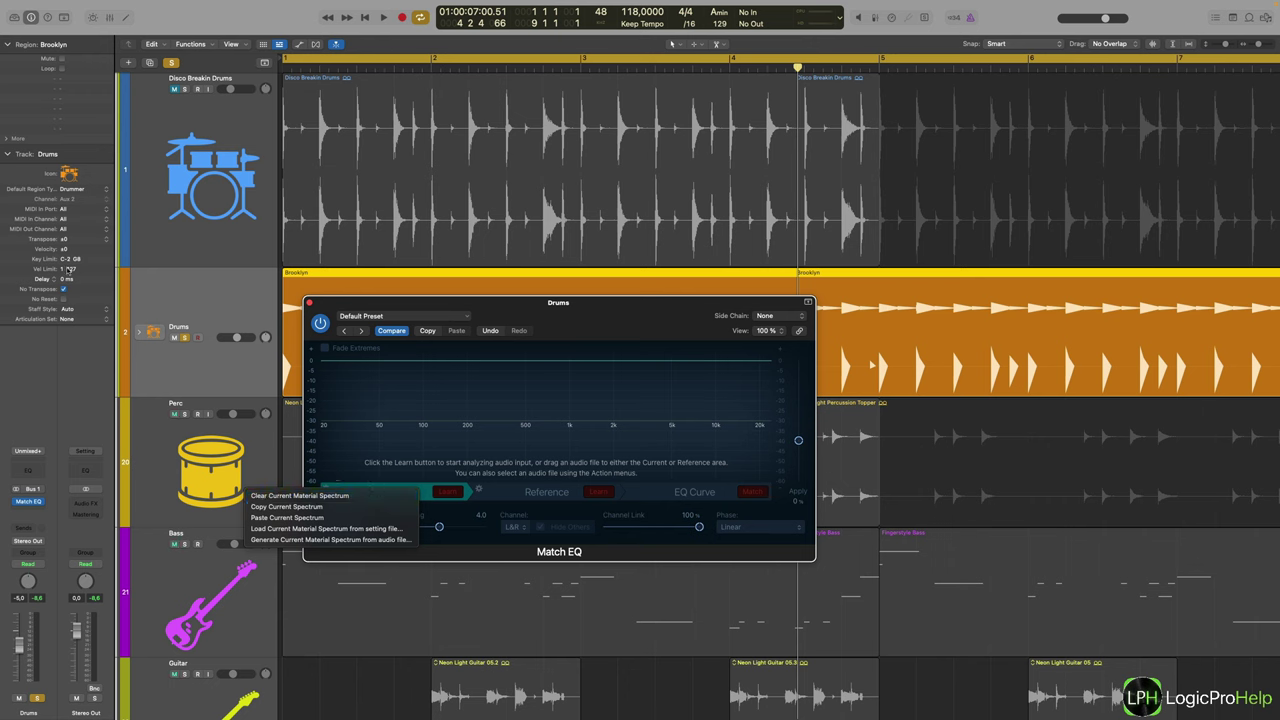
click(307, 507)
click(489, 434)
click(478, 488)
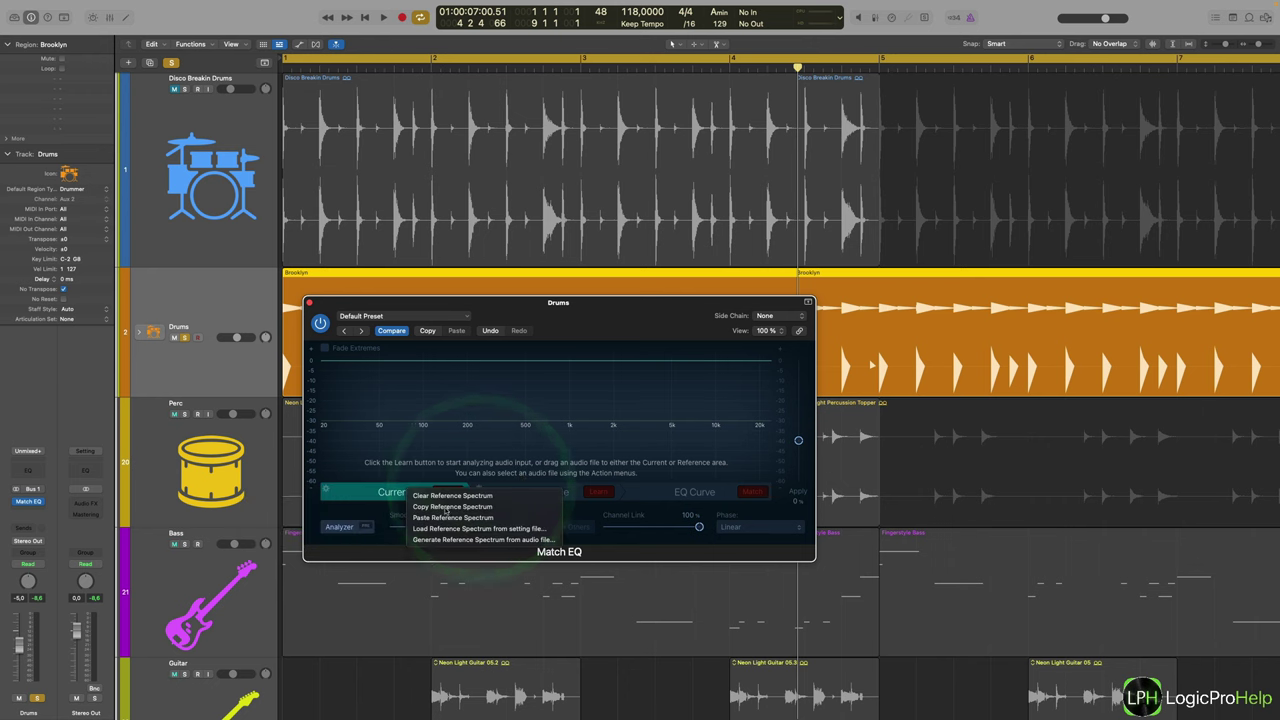
click(457, 434)
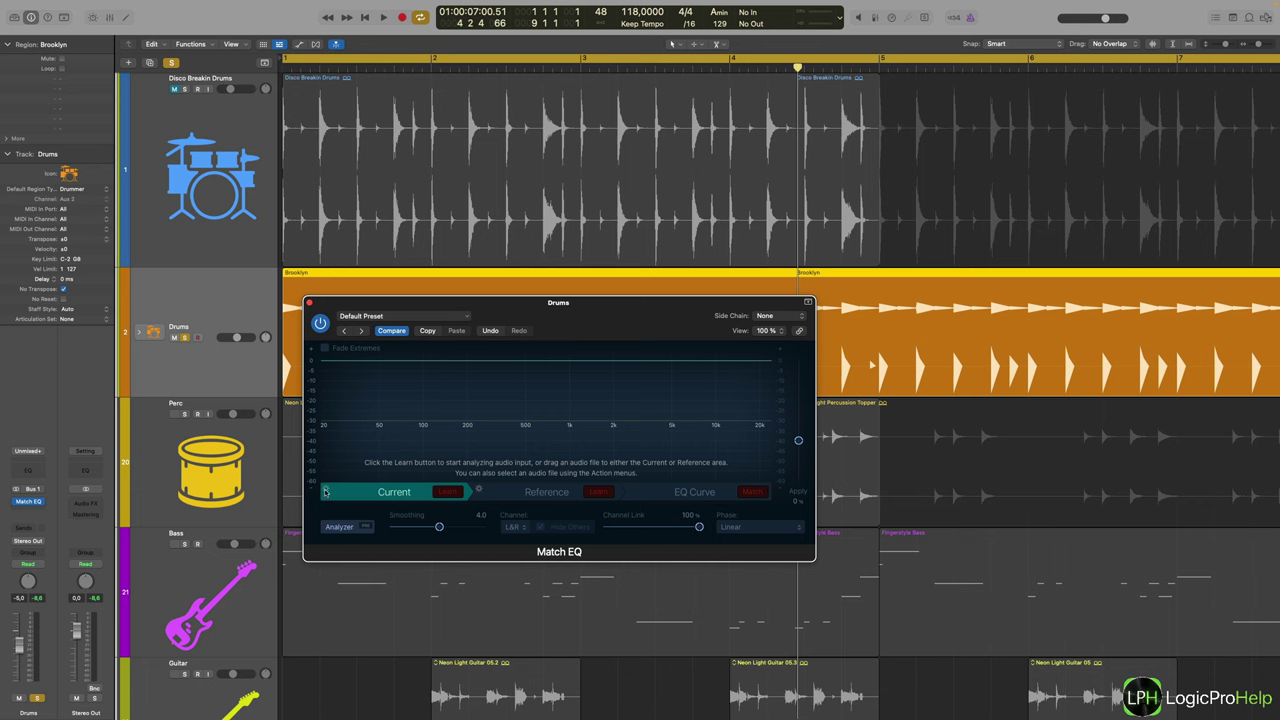
click(325, 492)
click(395, 408)
Step: Browse the Stereo Match EQ genre presets without loading one
click(370, 316)
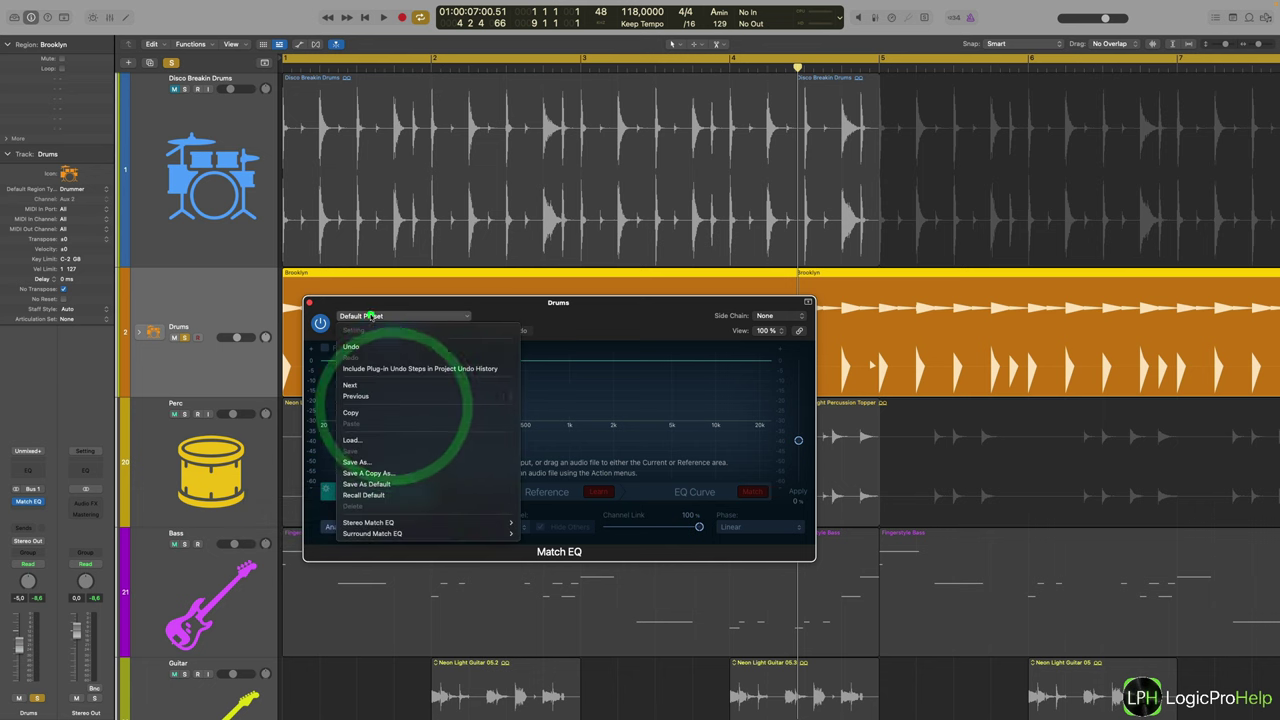
mouse_move(405, 526)
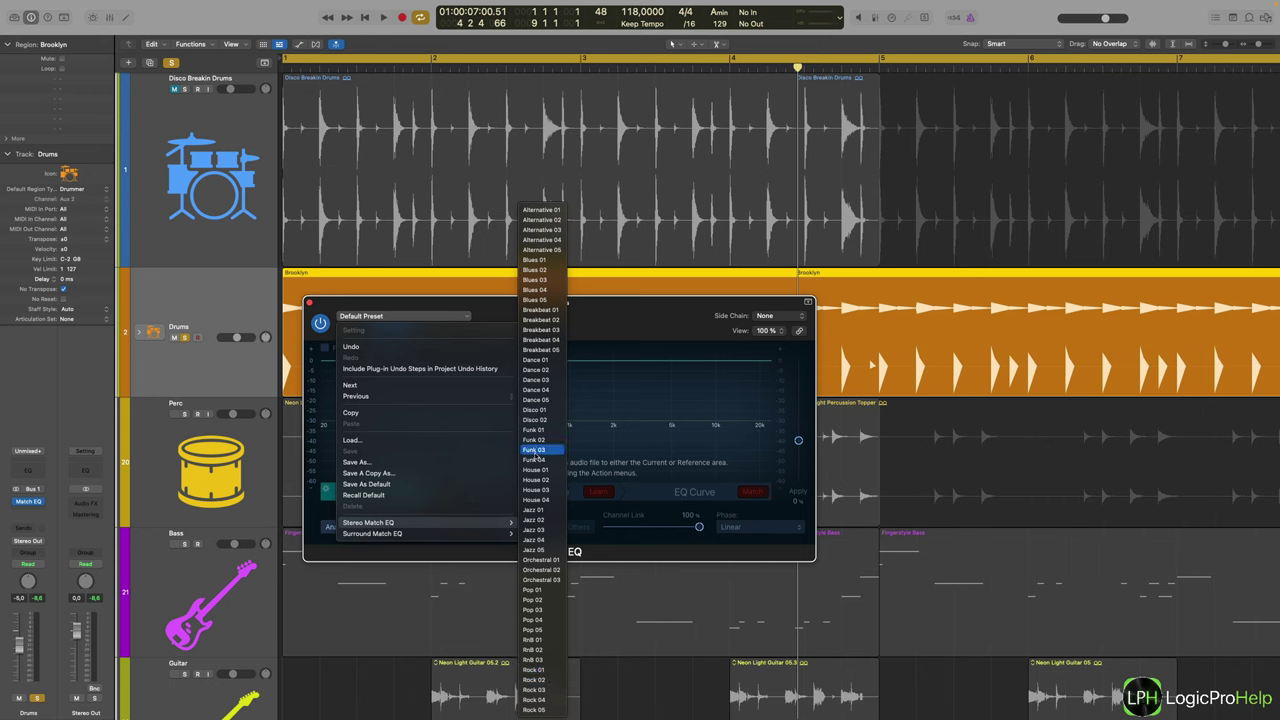
click(611, 301)
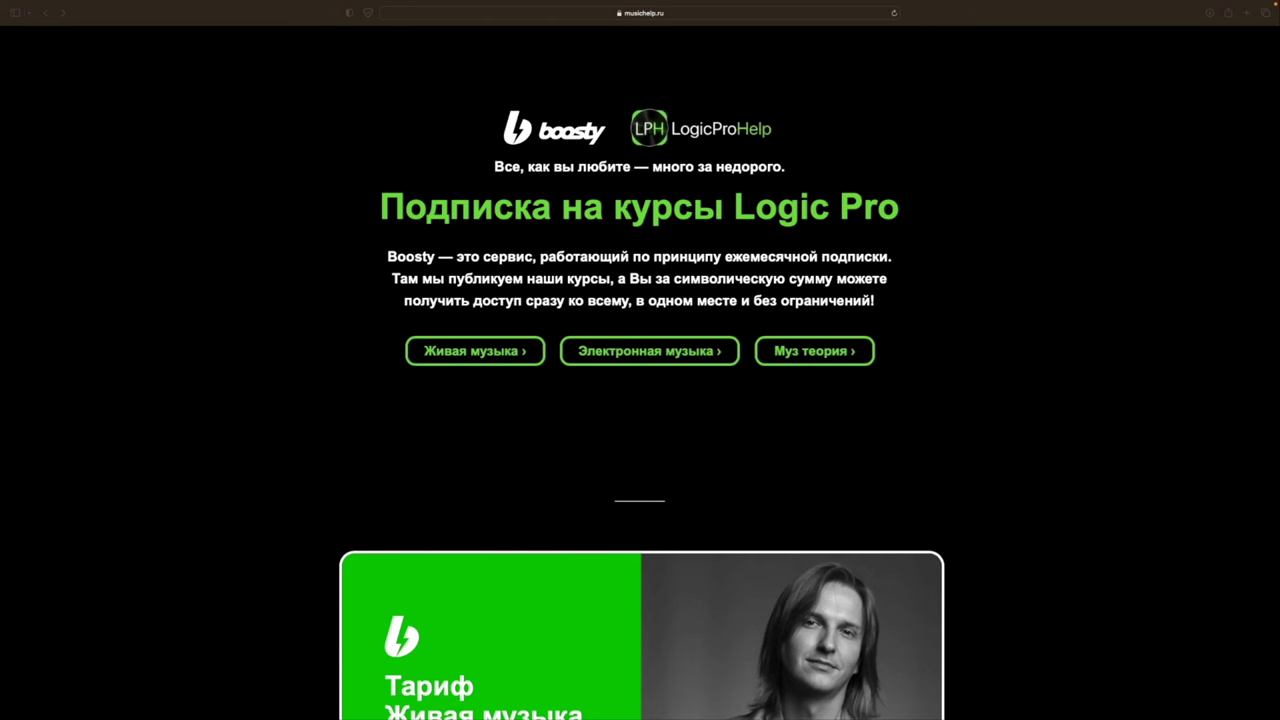
Step: Switch to the browser and read through the Logic Pro course subscription plans on musichelp.ru
click(416, 192)
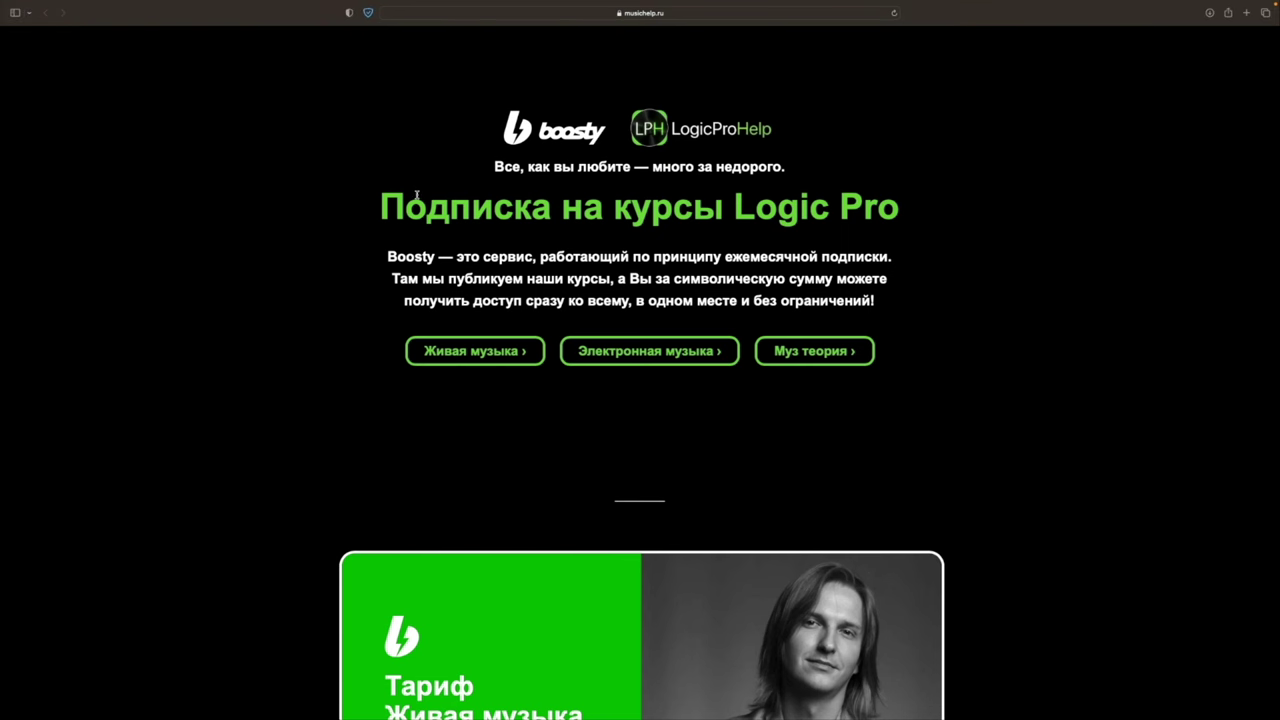
scroll(808, 233, down, 1)
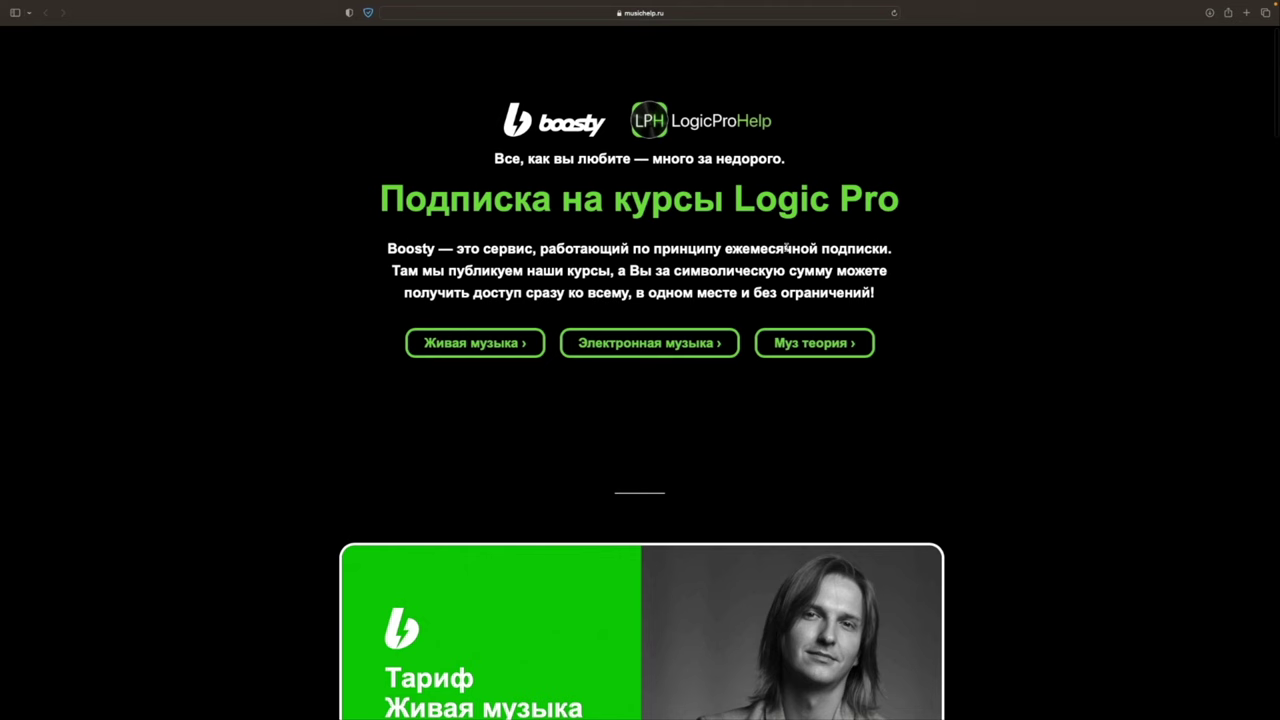
scroll(1065, 260, down, 5)
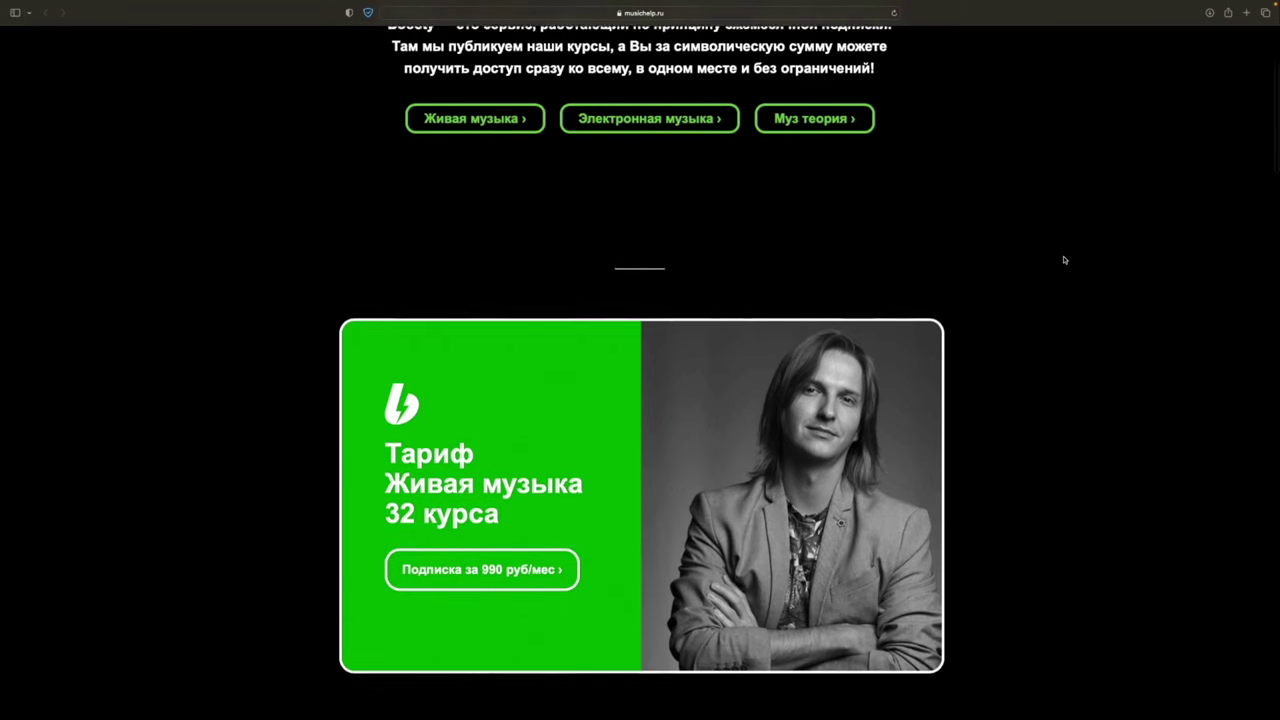
scroll(1065, 260, down, 4)
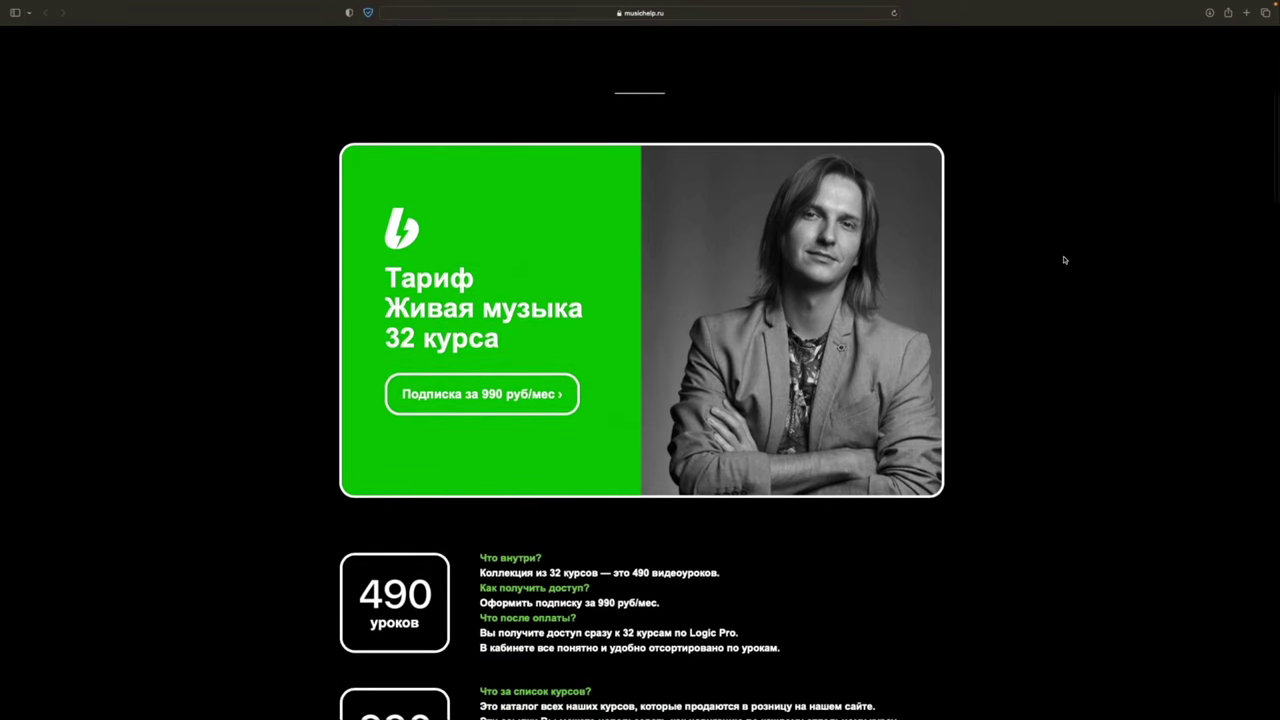
scroll(1065, 260, down, 5)
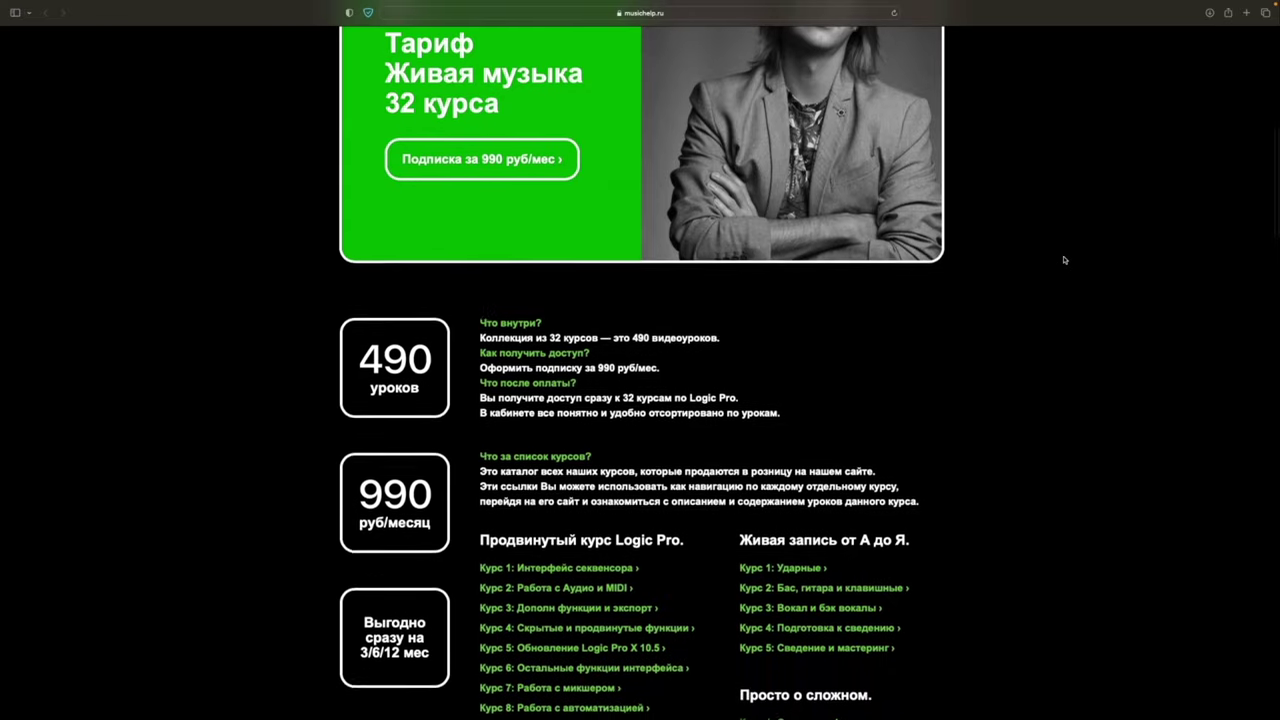
scroll(1065, 260, down, 5)
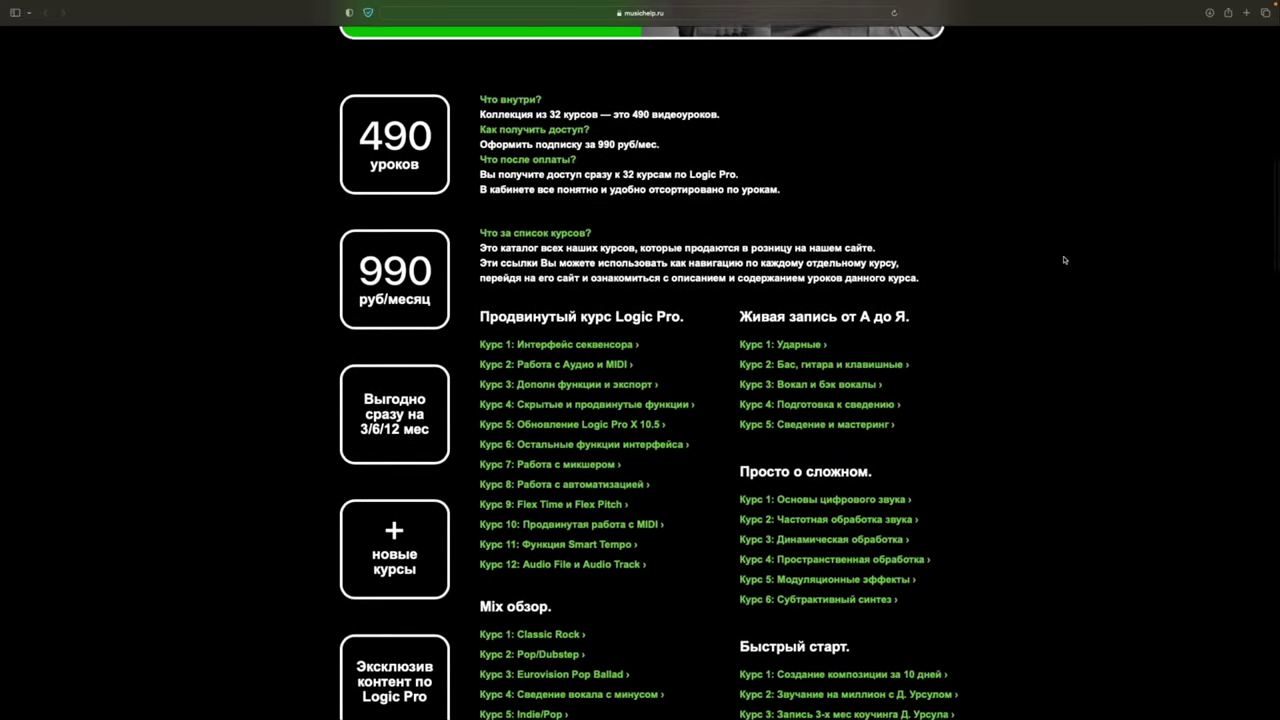
scroll(1065, 260, down, 2)
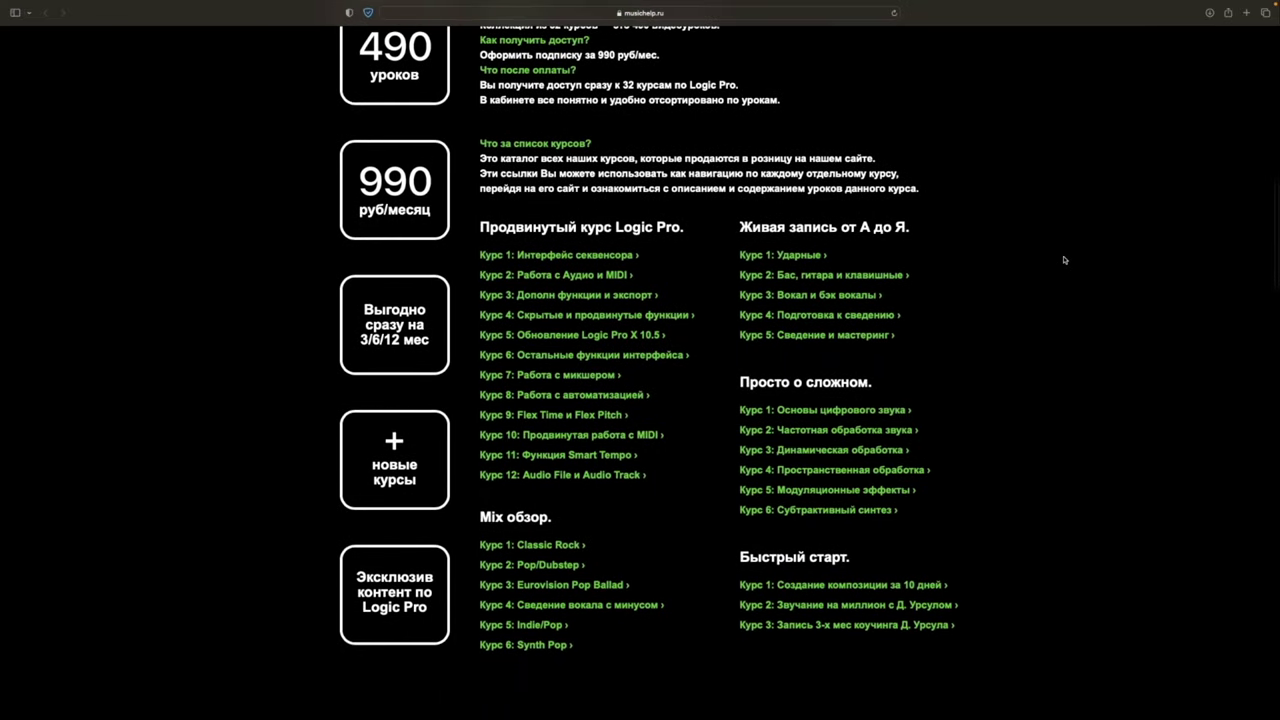
scroll(1065, 260, down, 7)
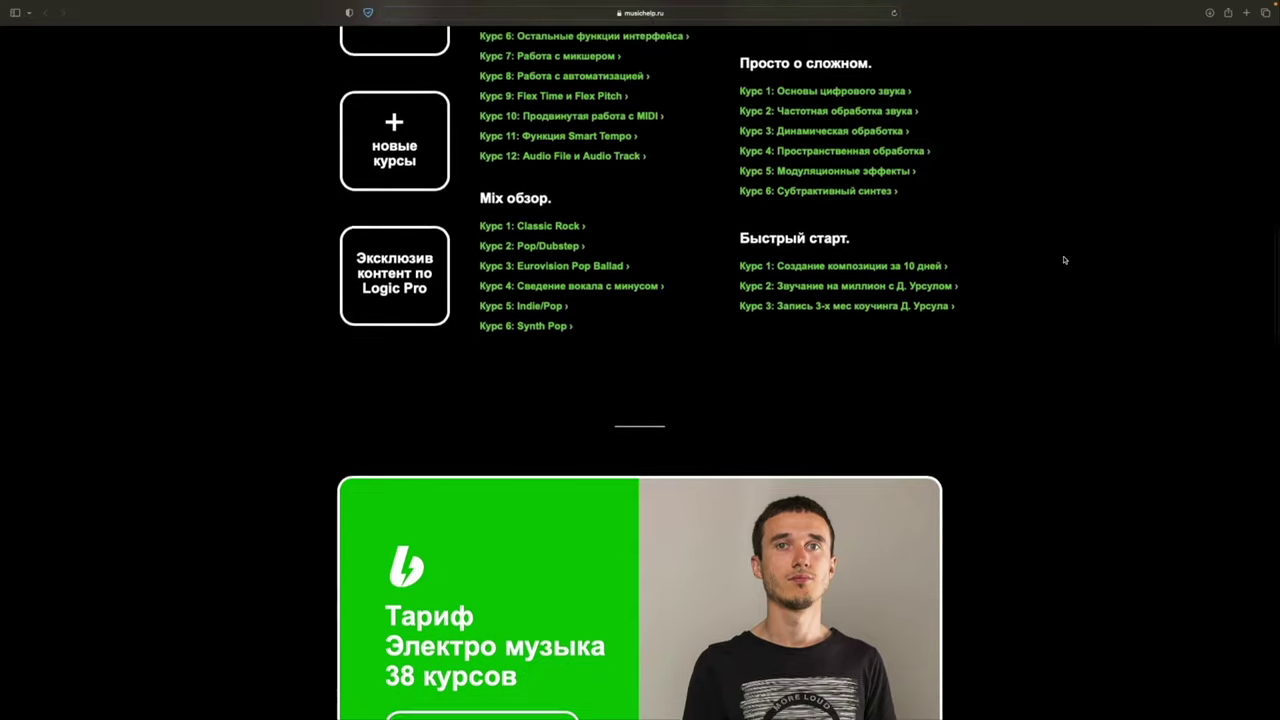
scroll(1065, 260, down, 7)
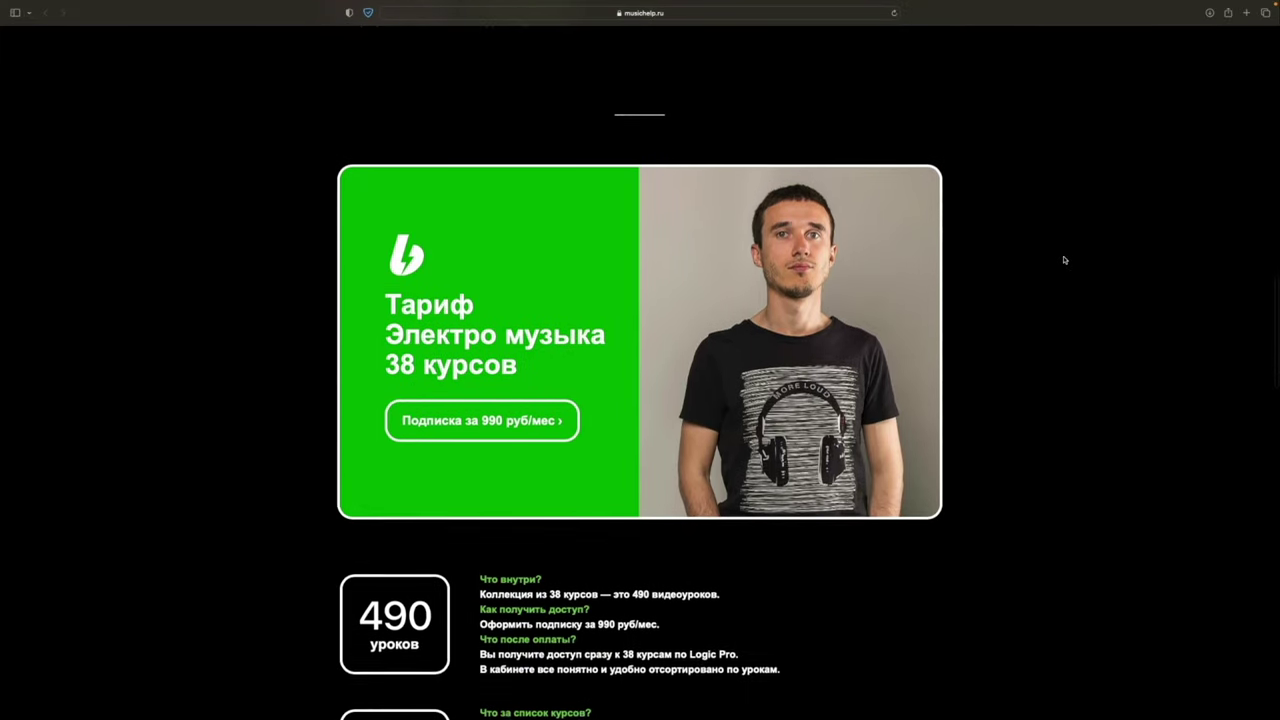
scroll(1065, 260, down, 5)
scroll(1065, 260, down, 9)
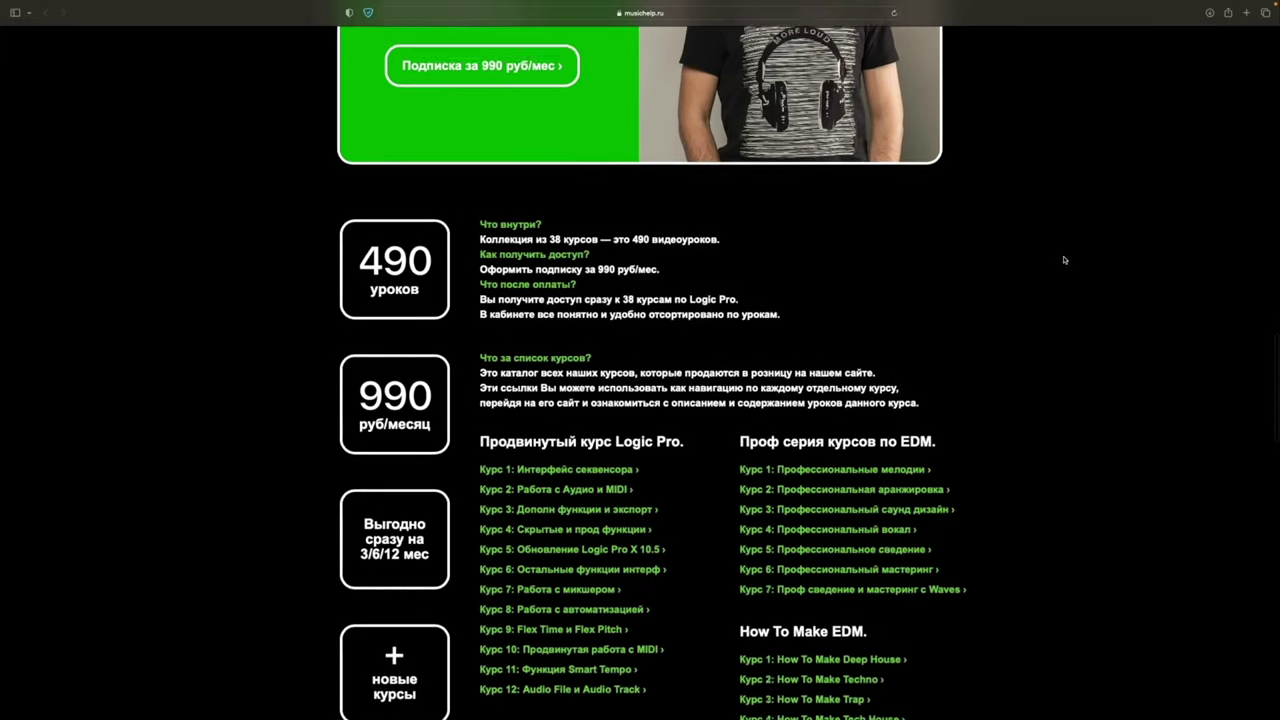
scroll(871, 316, down, 9)
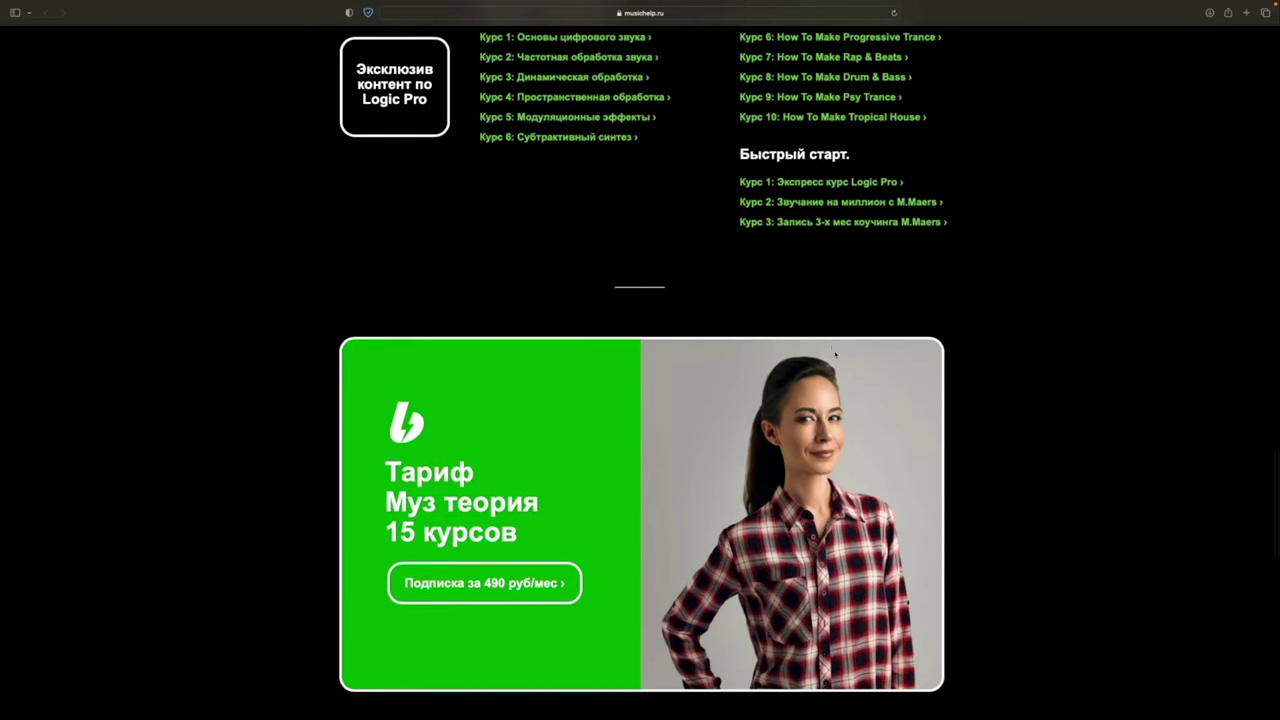
Step: Read through the remaining subscription plans, including Муз теория, and return to the plan choices at the start of the page
scroll(837, 356, down, 11)
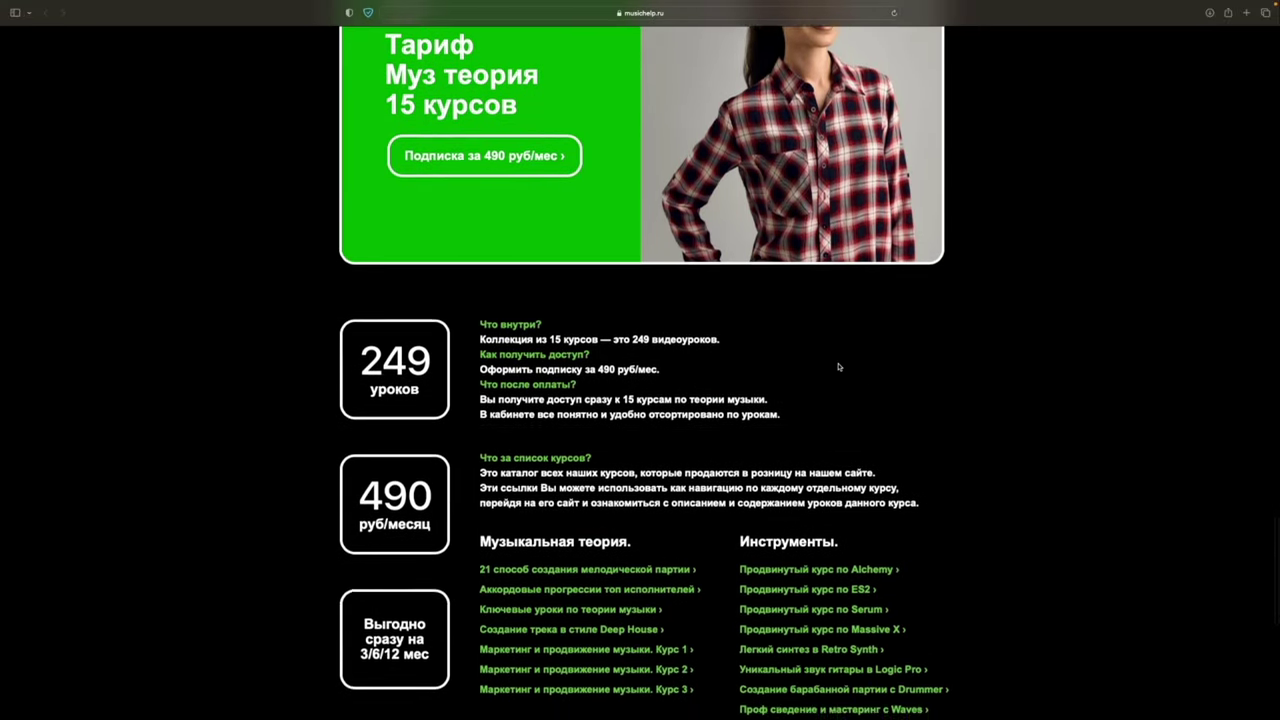
scroll(840, 368, down, 6)
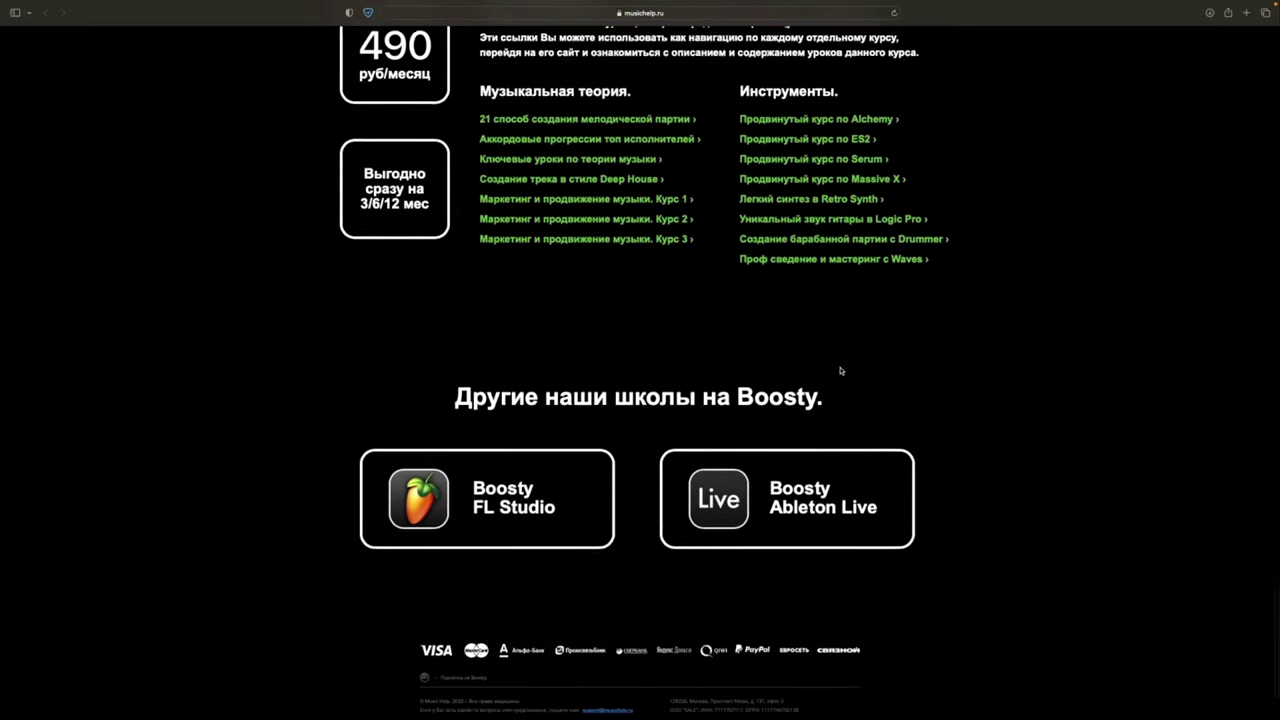
scroll(841, 370, up, 20)
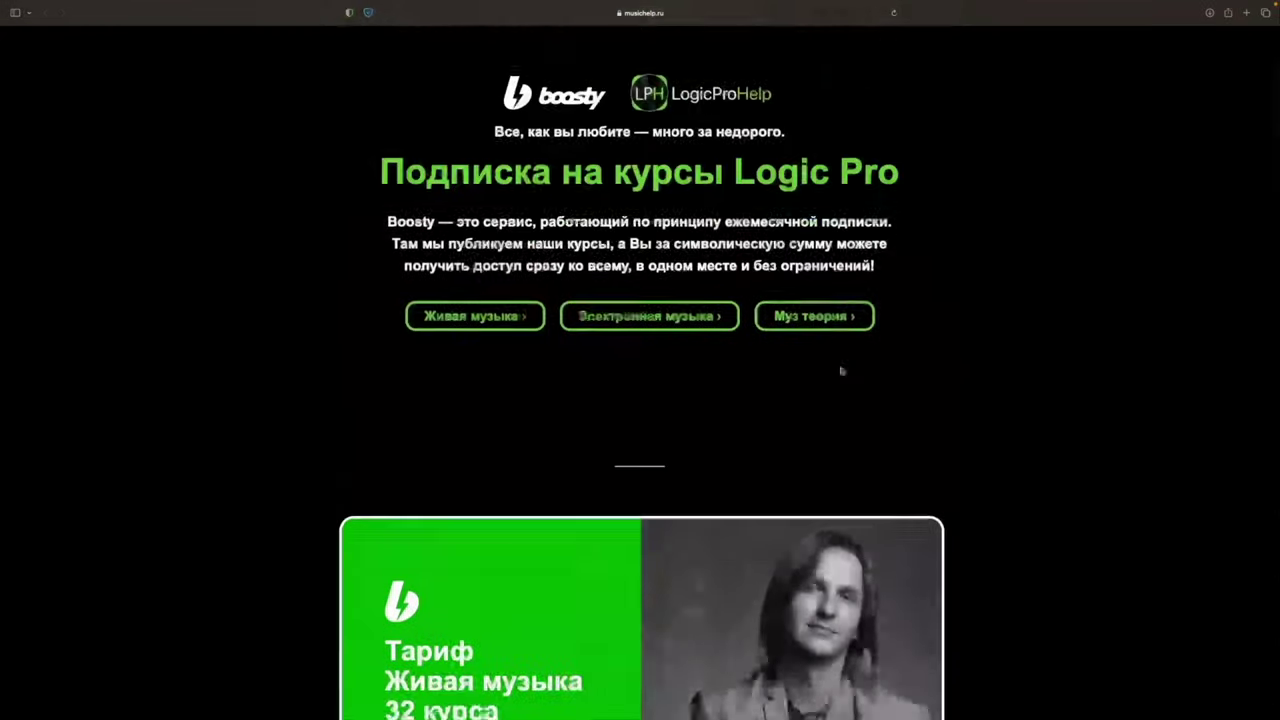
scroll(841, 371, down, 9)
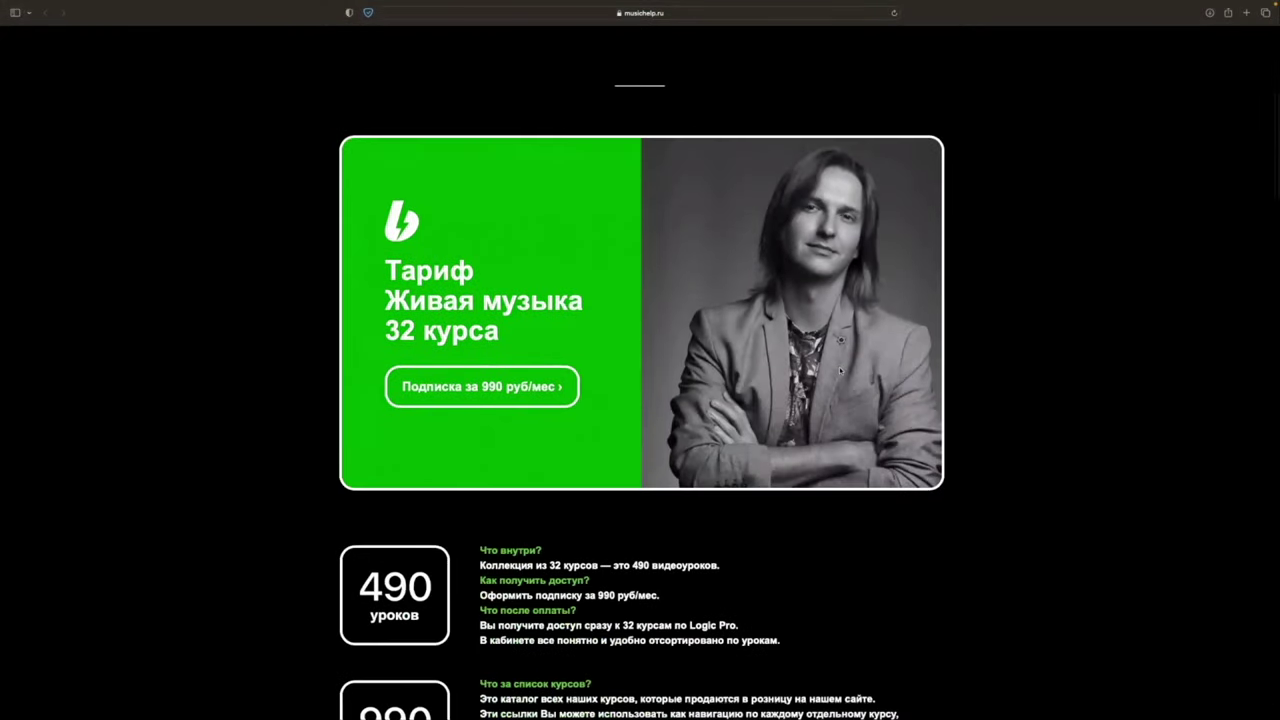
scroll(840, 370, up, 9)
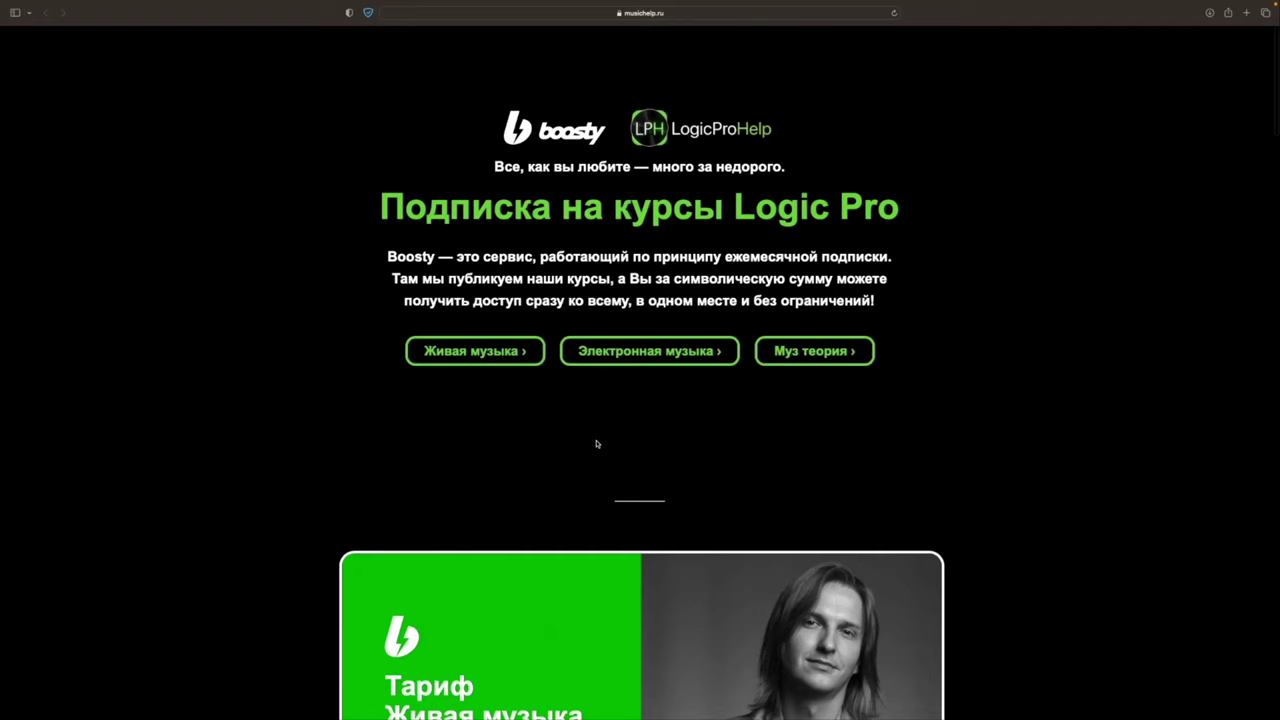
Step: Open the Живая музыка plan on Boosty, start subscribing and sign in with the VK account
click(460, 362)
click(490, 327)
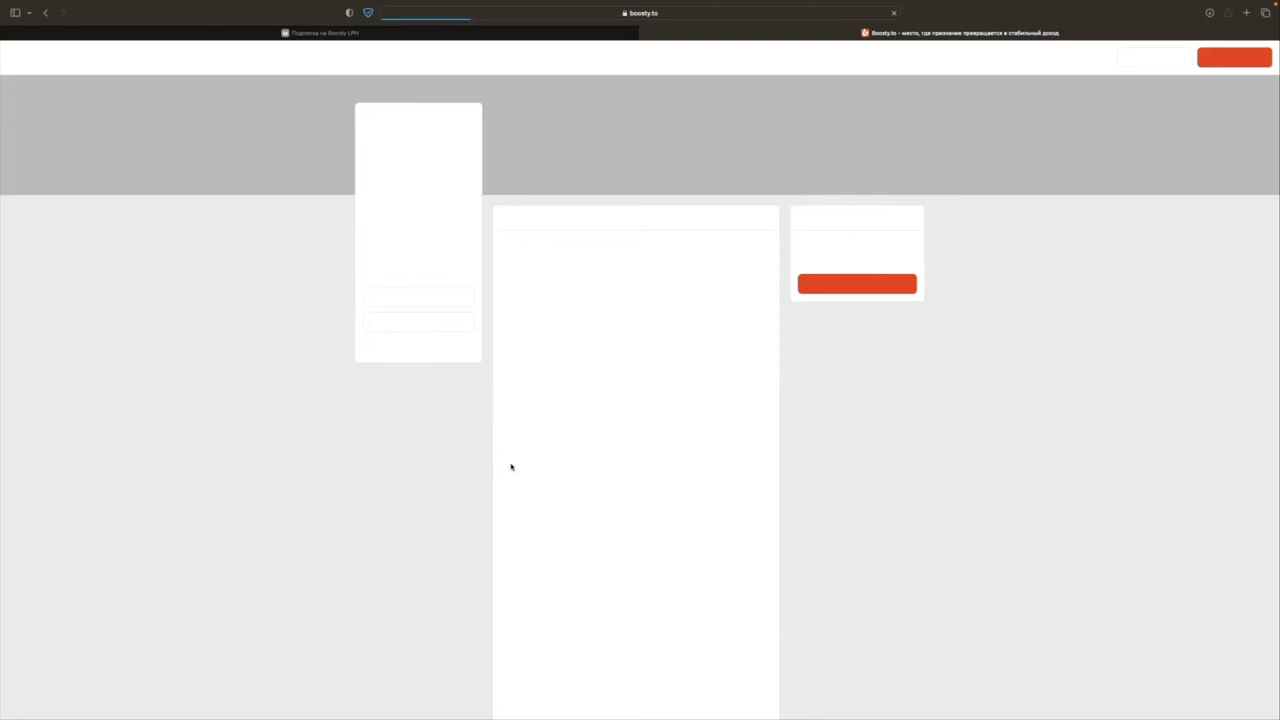
click(857, 366)
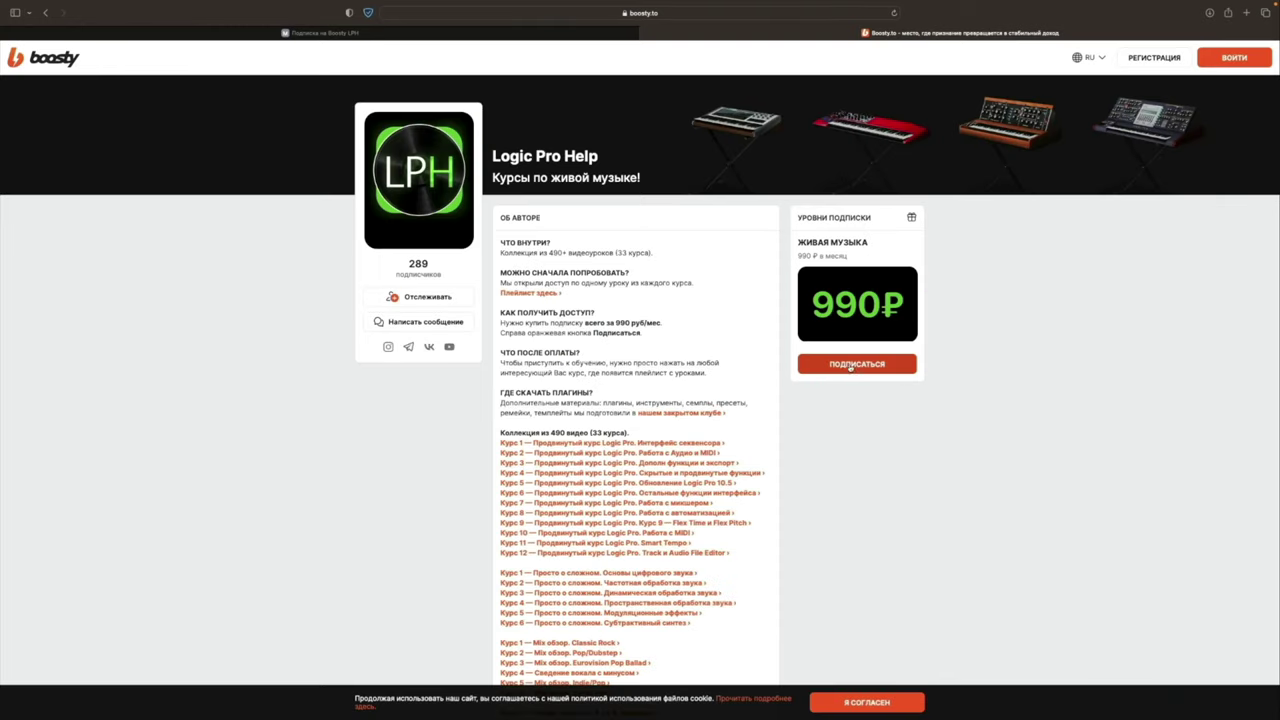
click(819, 368)
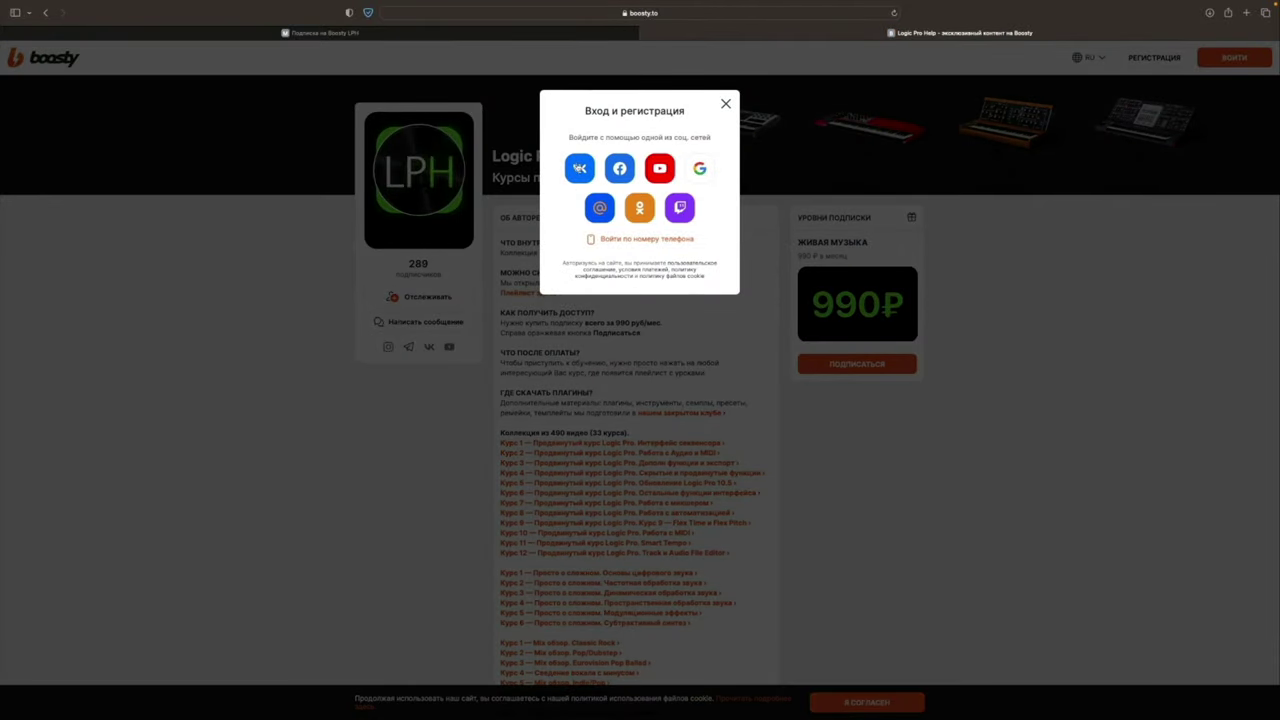
click(580, 170)
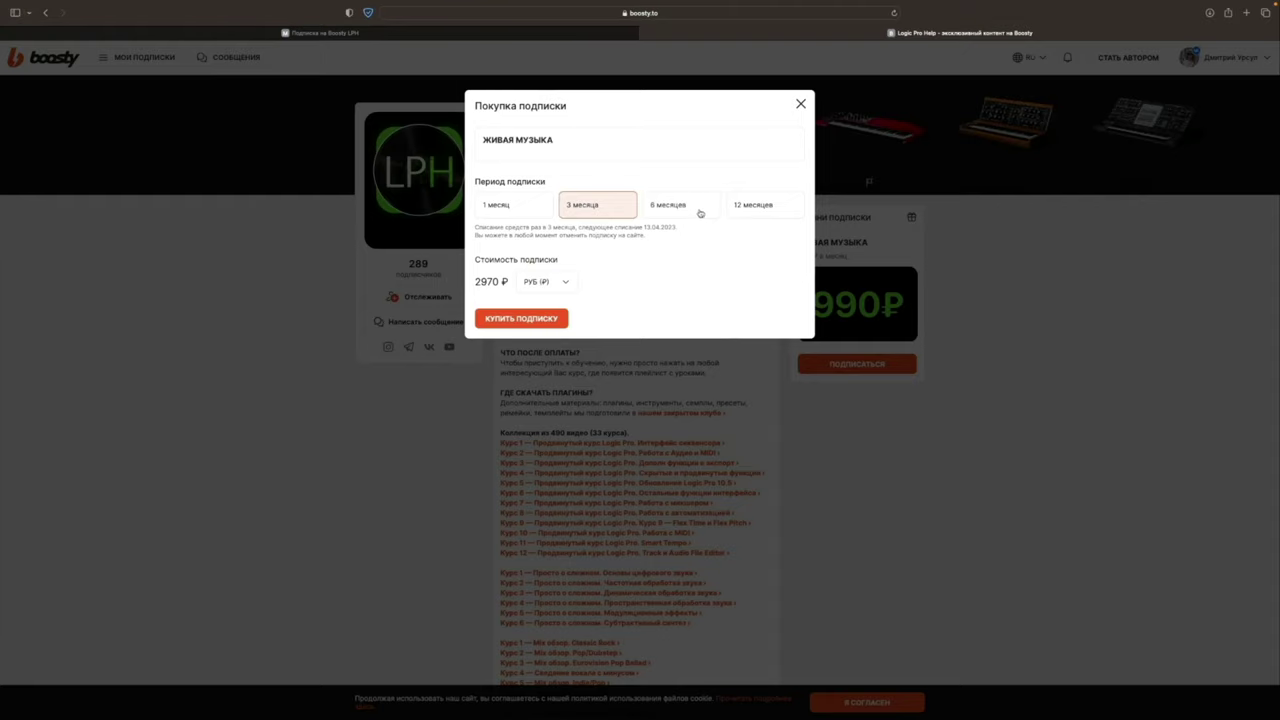
Step: Compare the subscription periods, continue to payment for the 1-month Живая музыка subscription and close the purchase dialog without paying
click(700, 208)
click(748, 208)
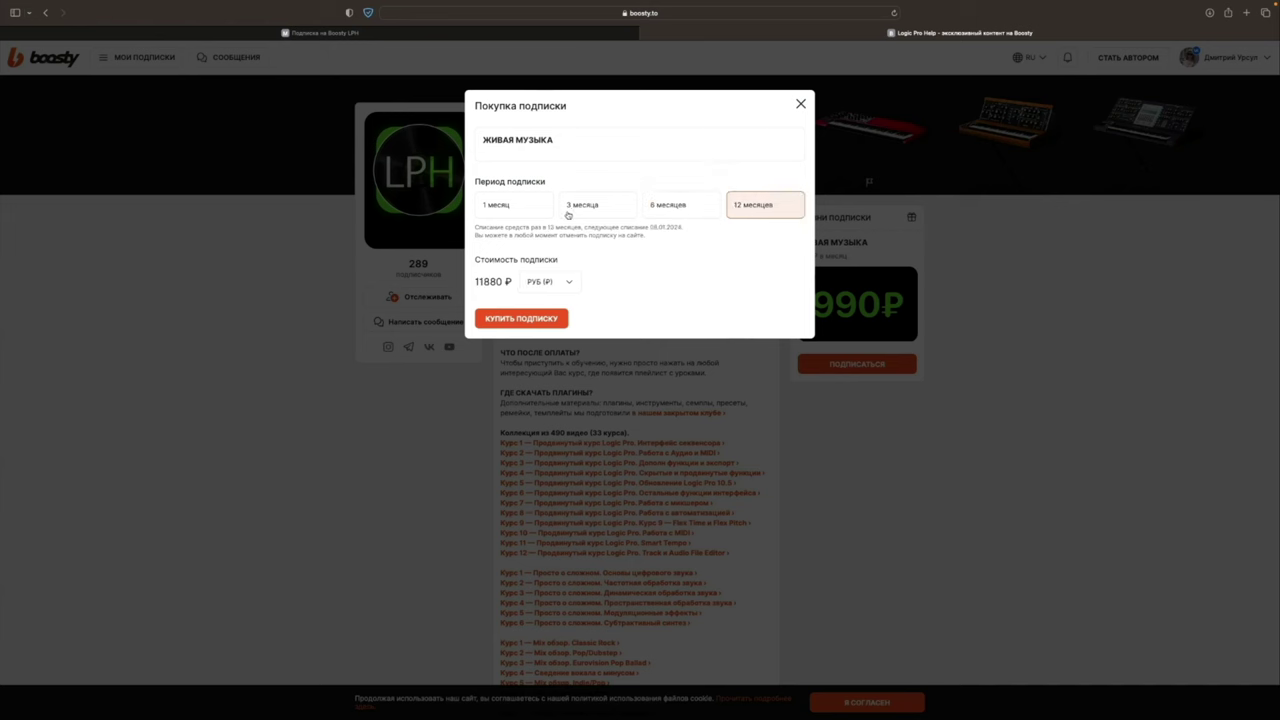
click(513, 208)
click(556, 320)
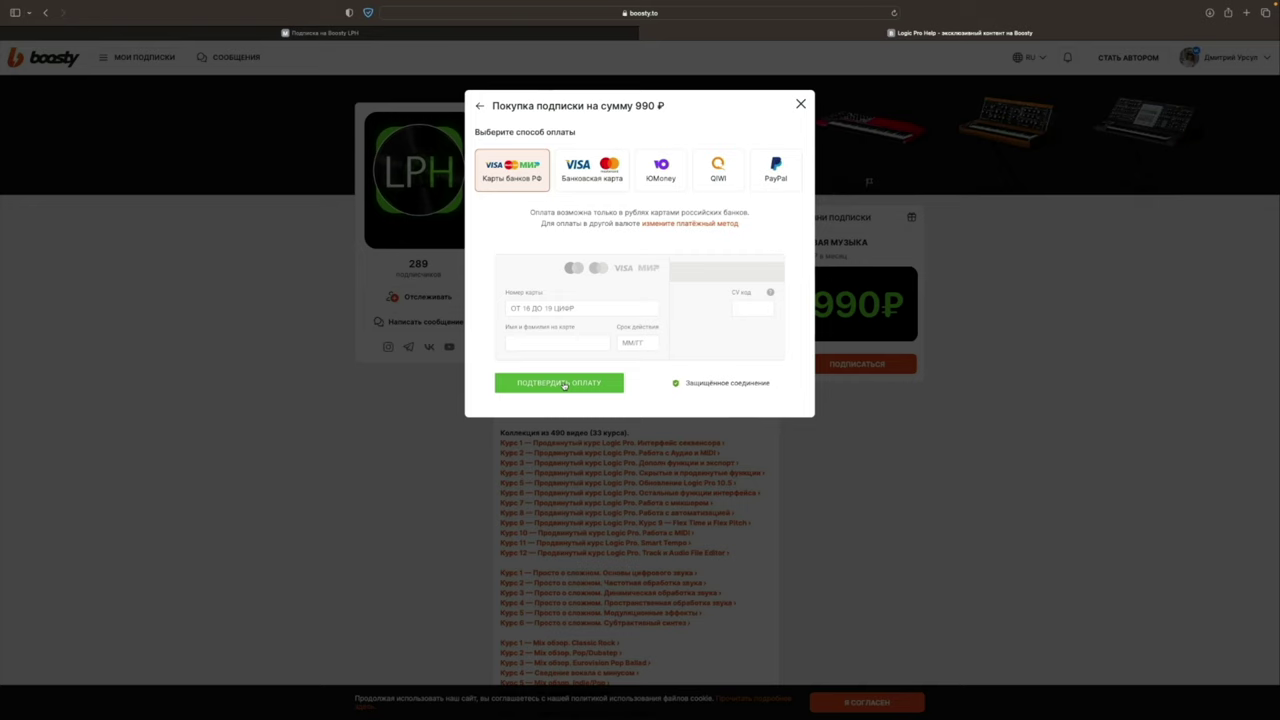
click(668, 445)
Step: Review the course list on the Logic Pro Help Boosty page and return to the musichelp.ru subscription page
scroll(668, 443, down, 2)
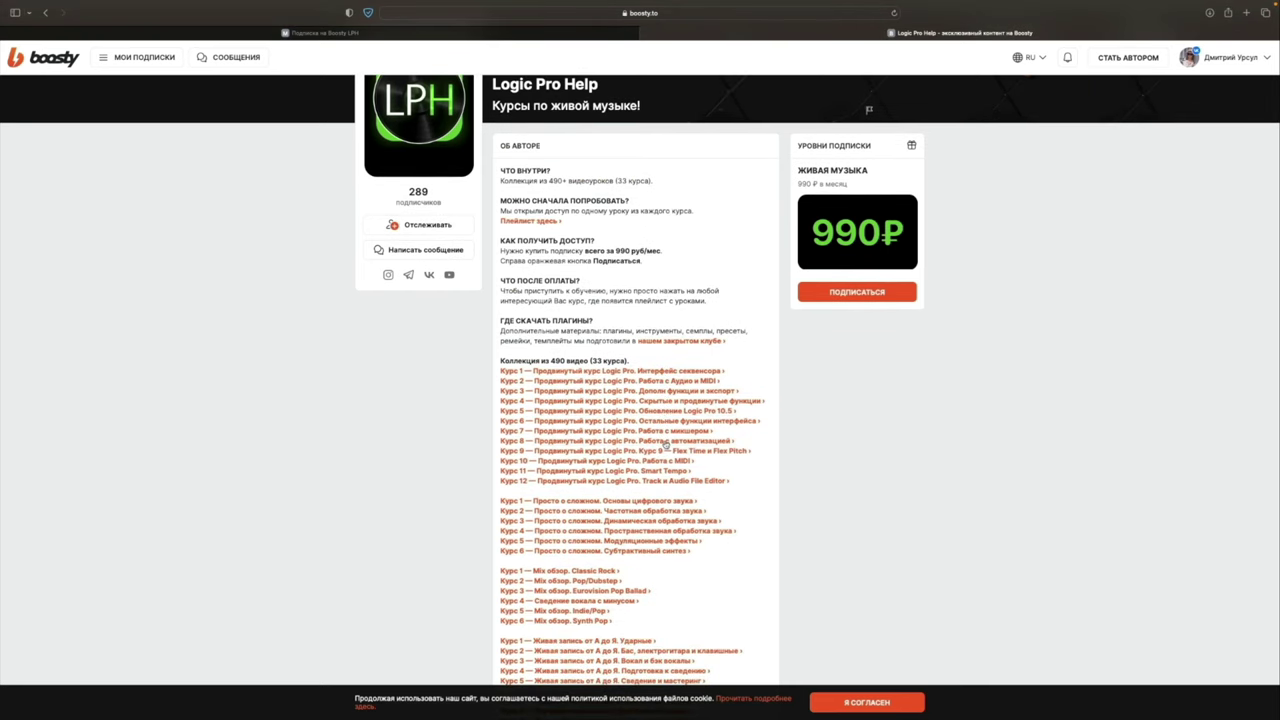
scroll(580, 537, down, 1)
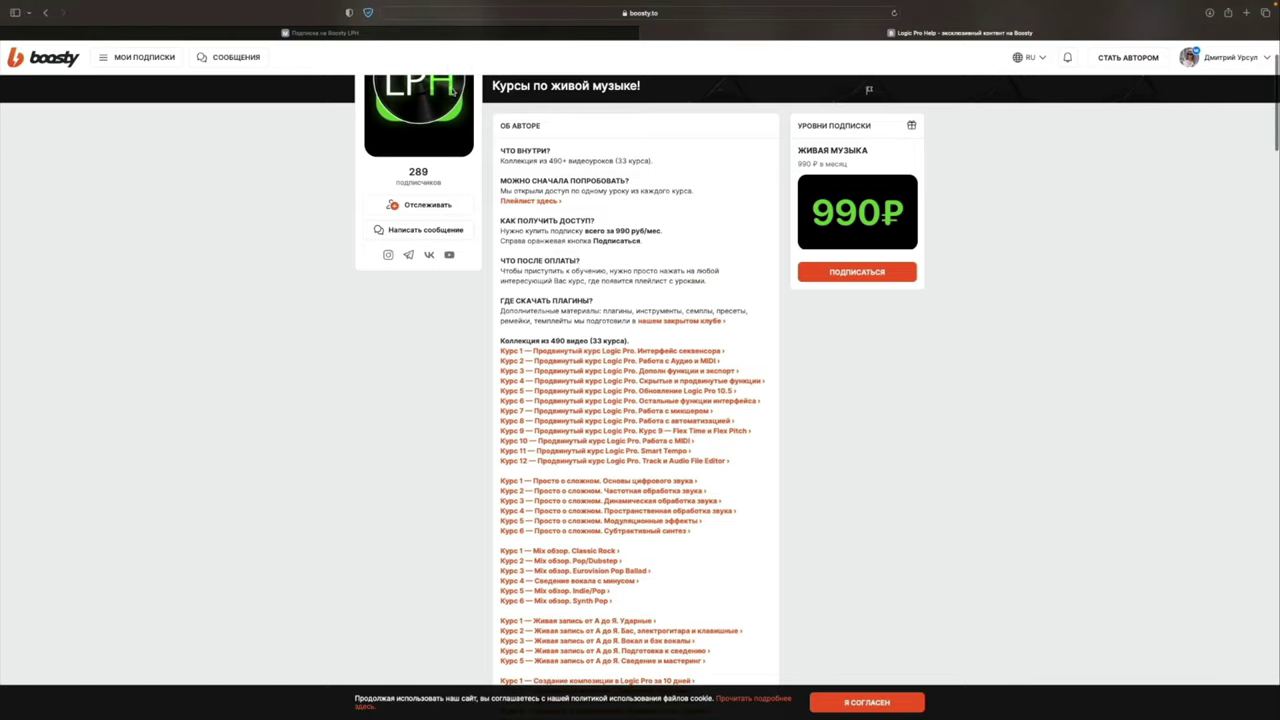
click(449, 33)
scroll(580, 275, up, 5)
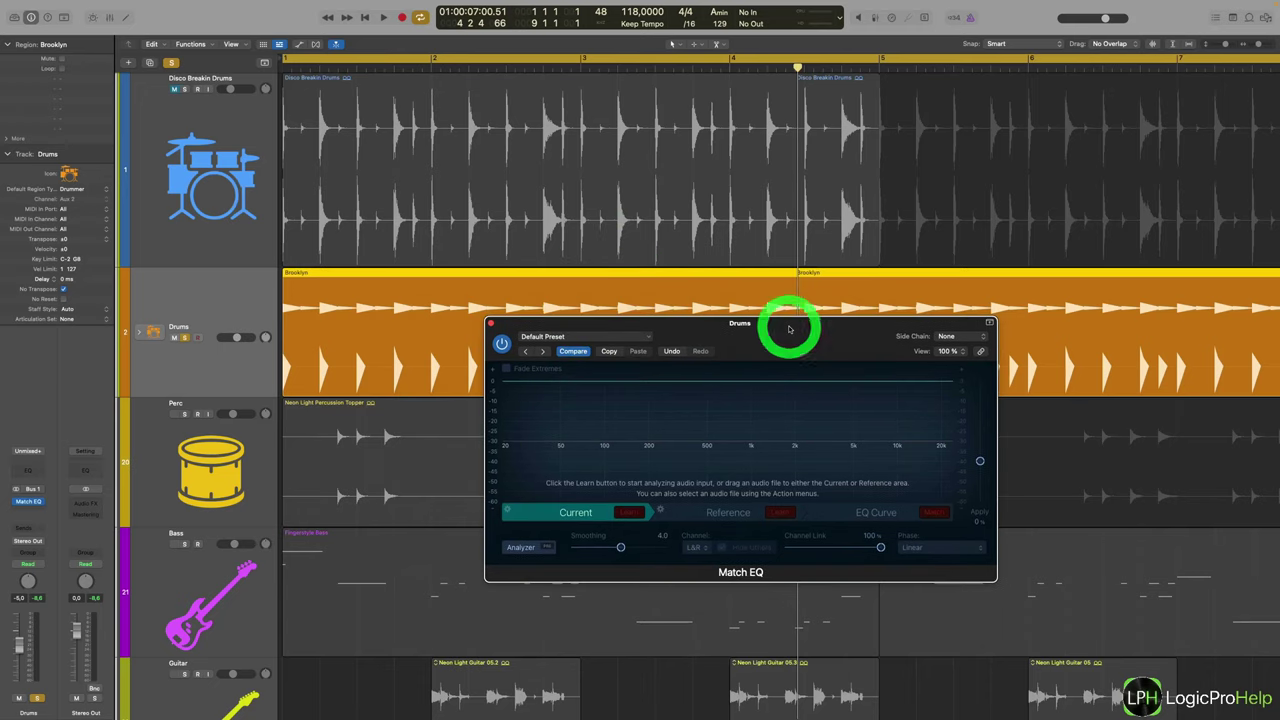
Step: Return to Logic Pro, move the Match EQ window clear of the Drums track and audition that track
drag(789, 329, 697, 431)
click(231, 320)
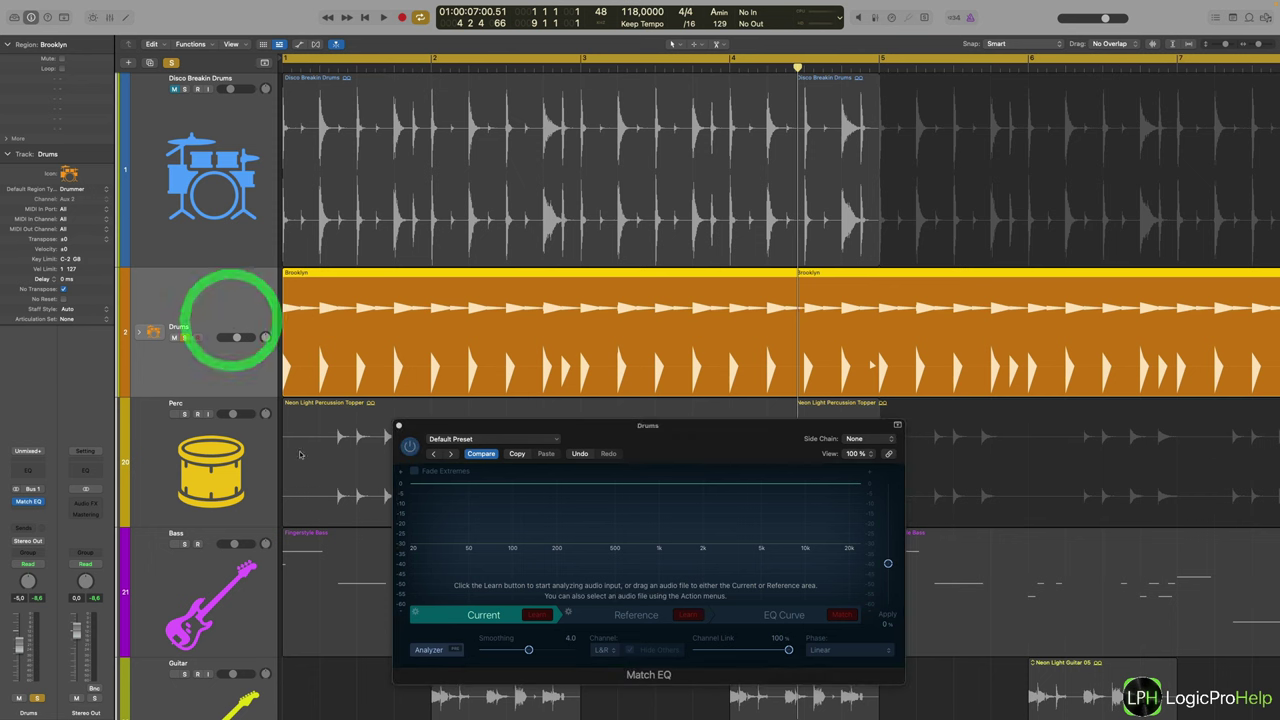
click(204, 300)
key(space)
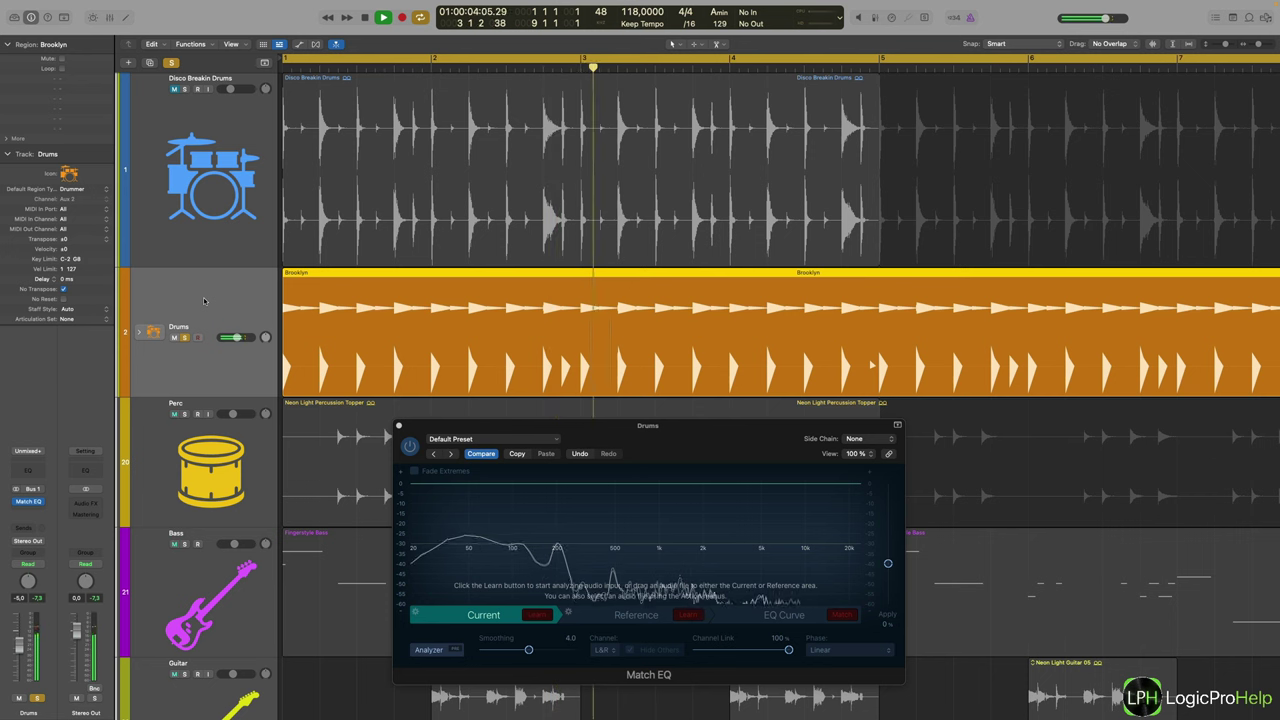
key(space)
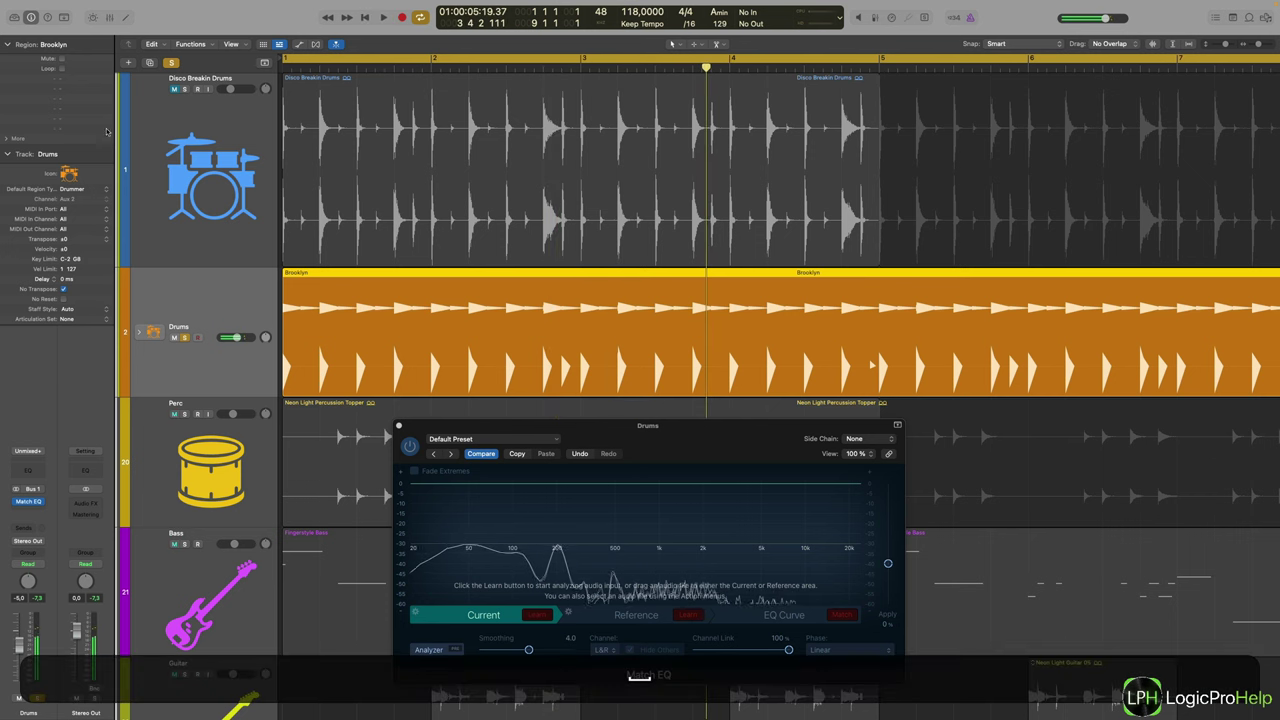
Step: Solo only the Disco Breakin Drums track, audition it and turn its solo off
click(756, 188)
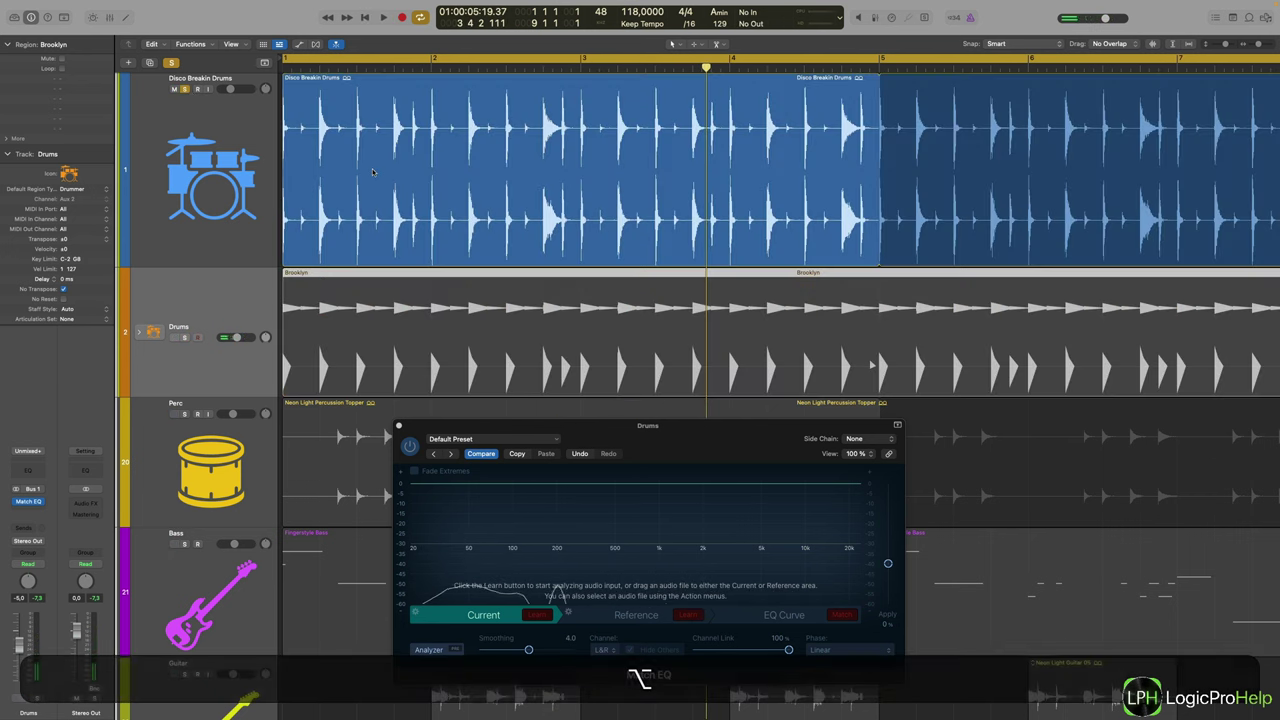
key(space)
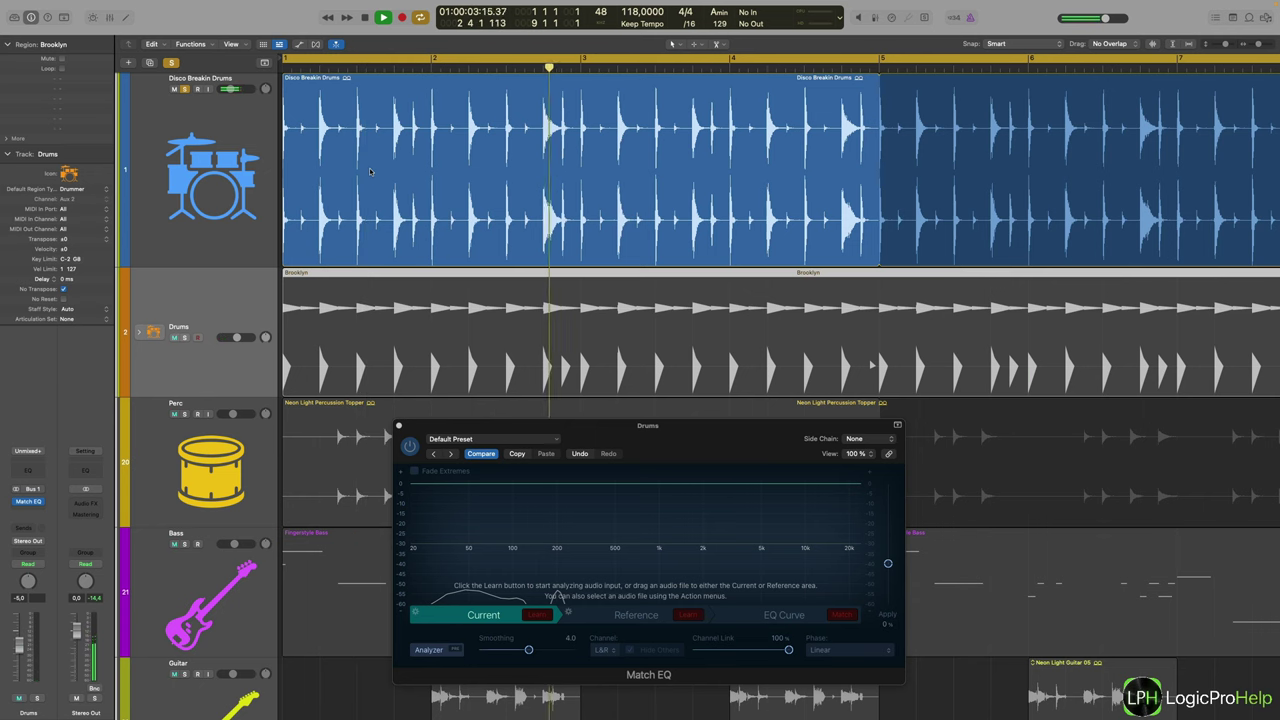
key(space)
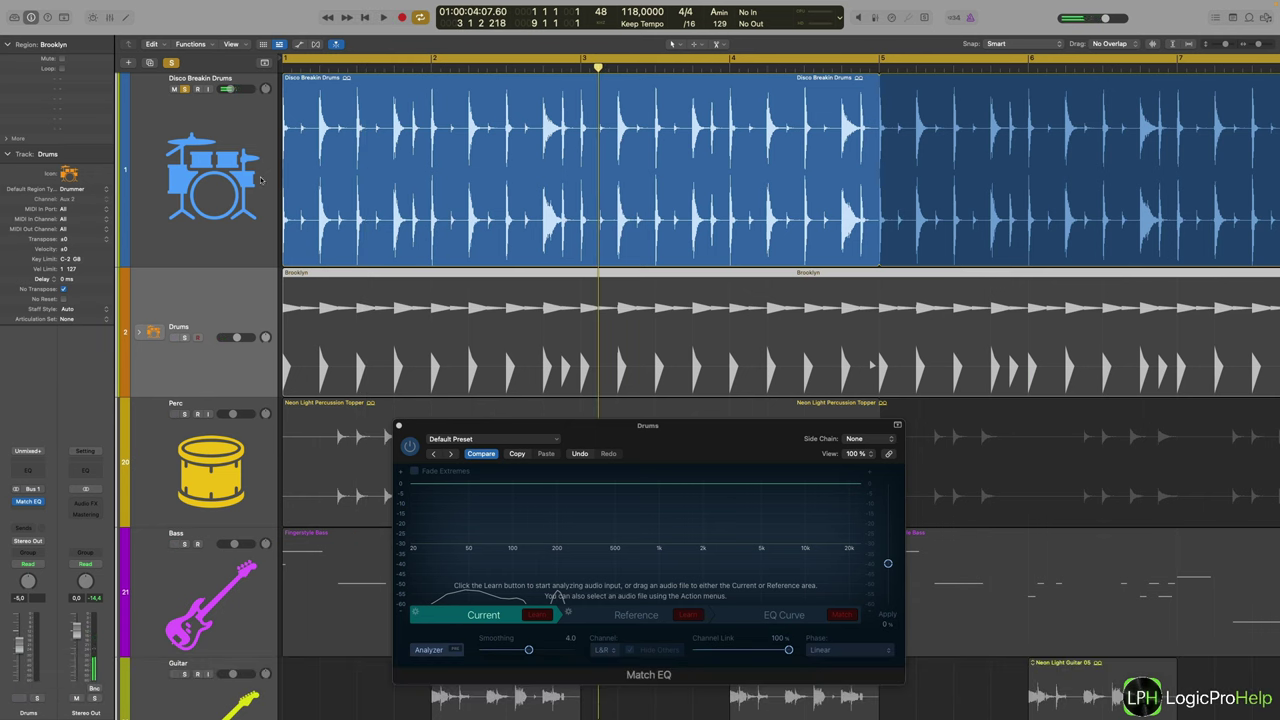
click(185, 91)
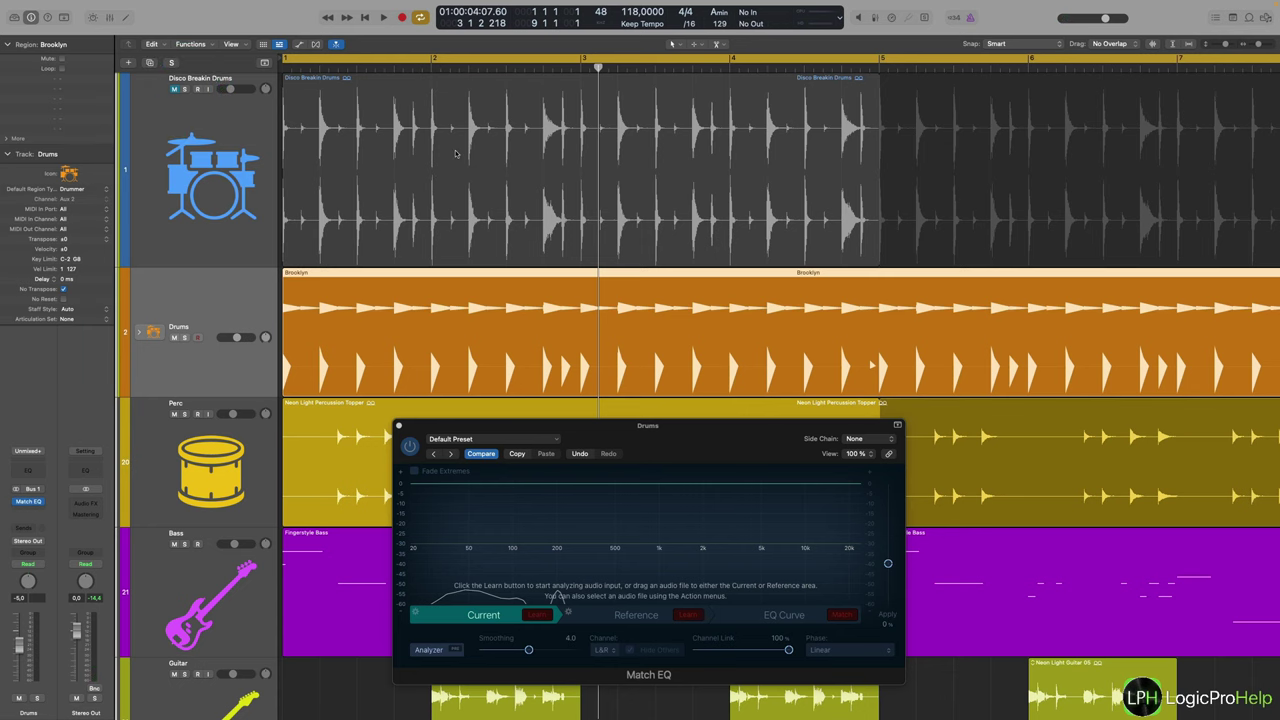
Step: Solo the Drums track and have Match EQ learn its Current spectrum while playing from the project start
click(185, 337)
drag(633, 426, 615, 344)
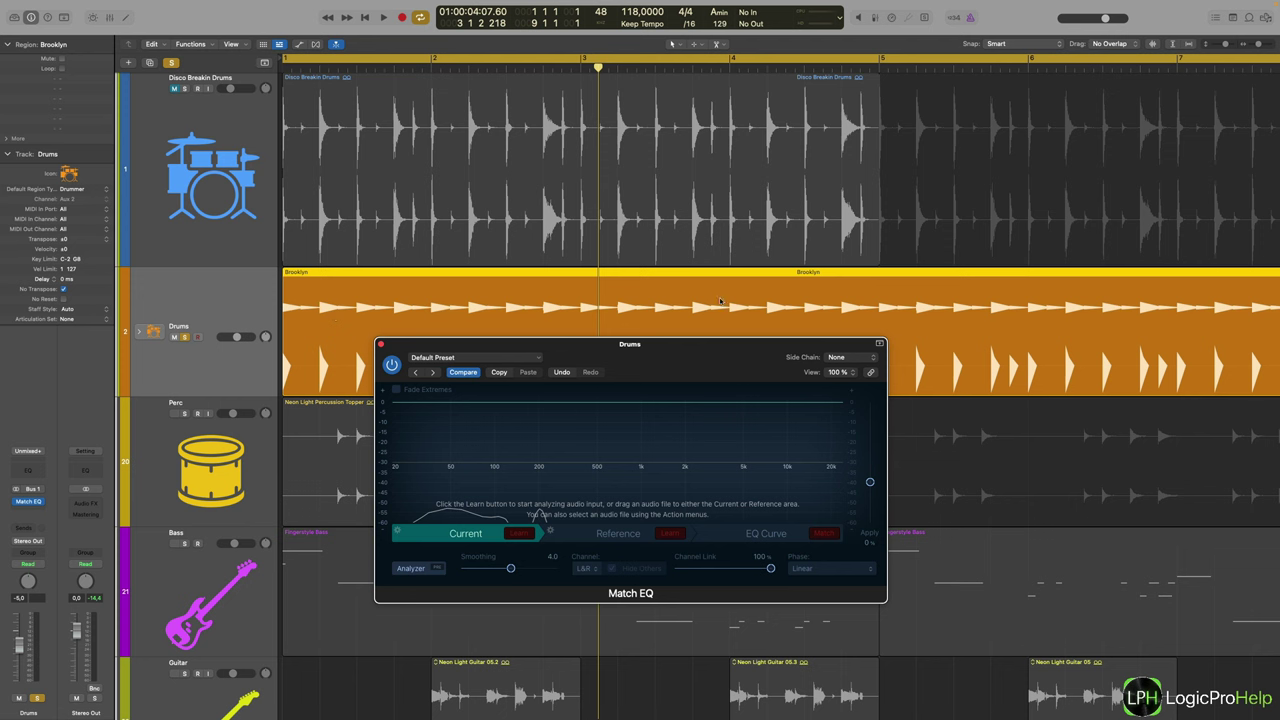
click(517, 534)
key(Return)
key(space)
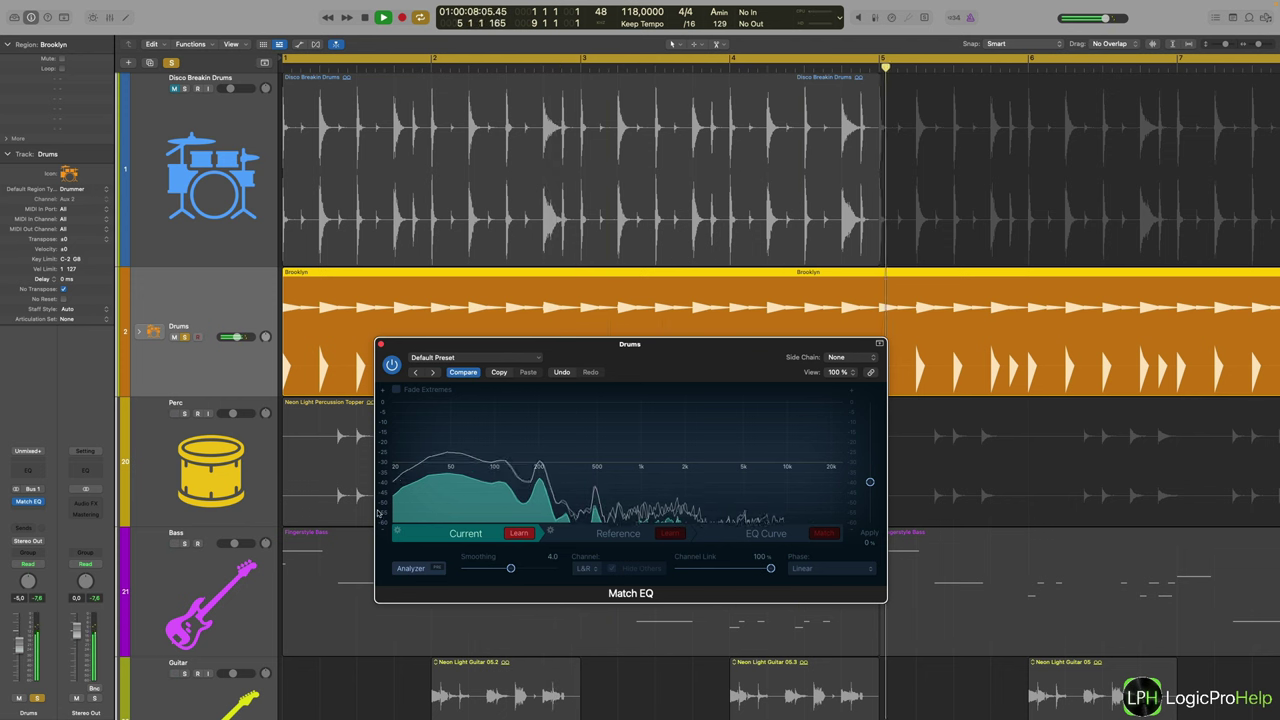
drag(384, 480, 383, 455)
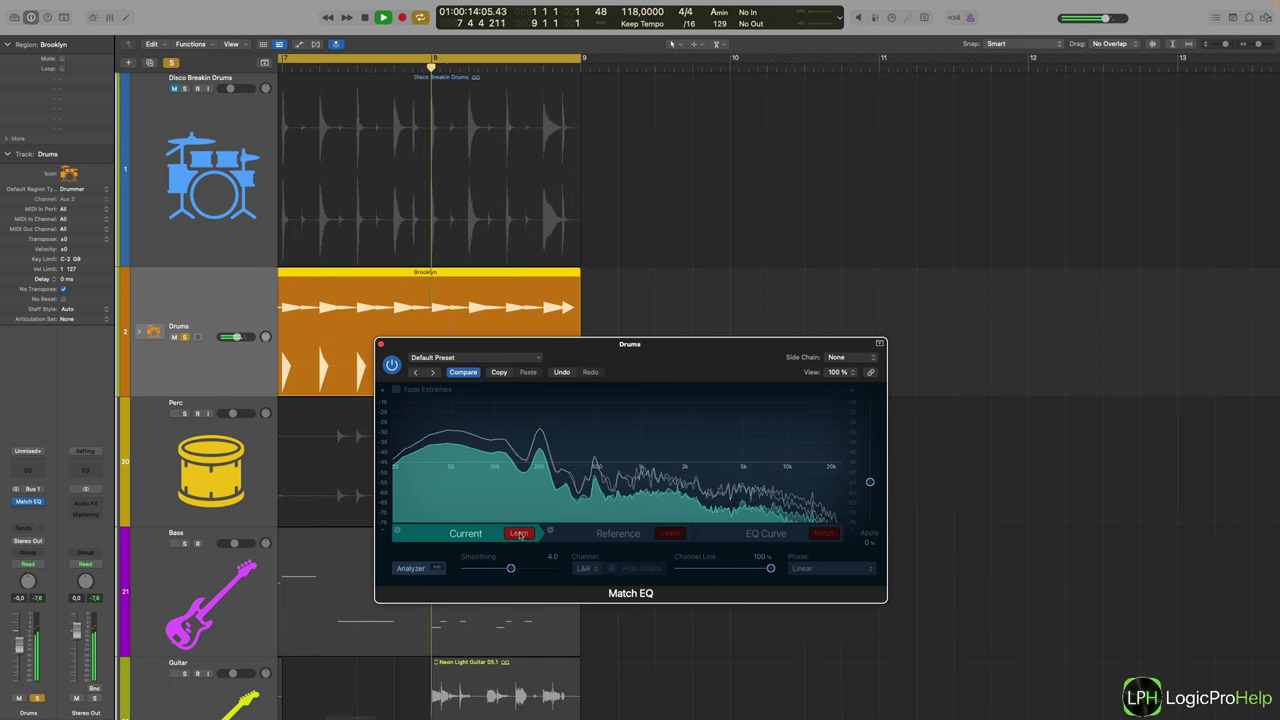
click(519, 534)
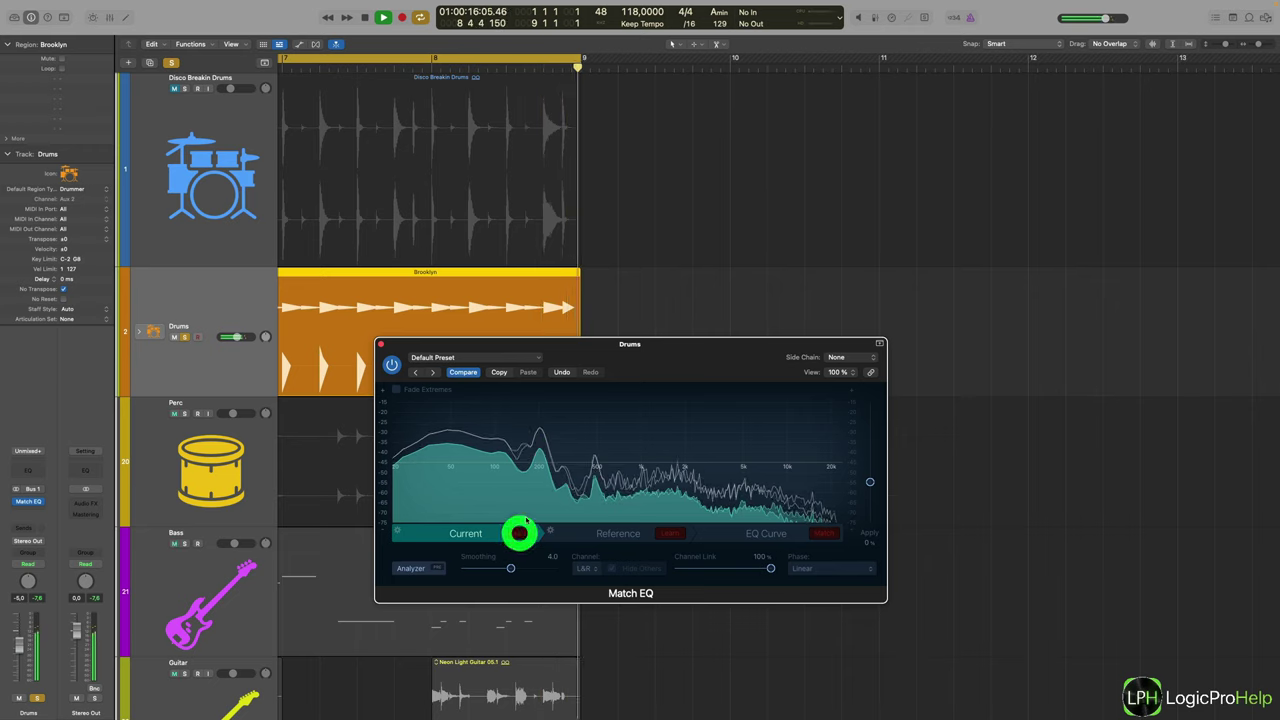
key(space)
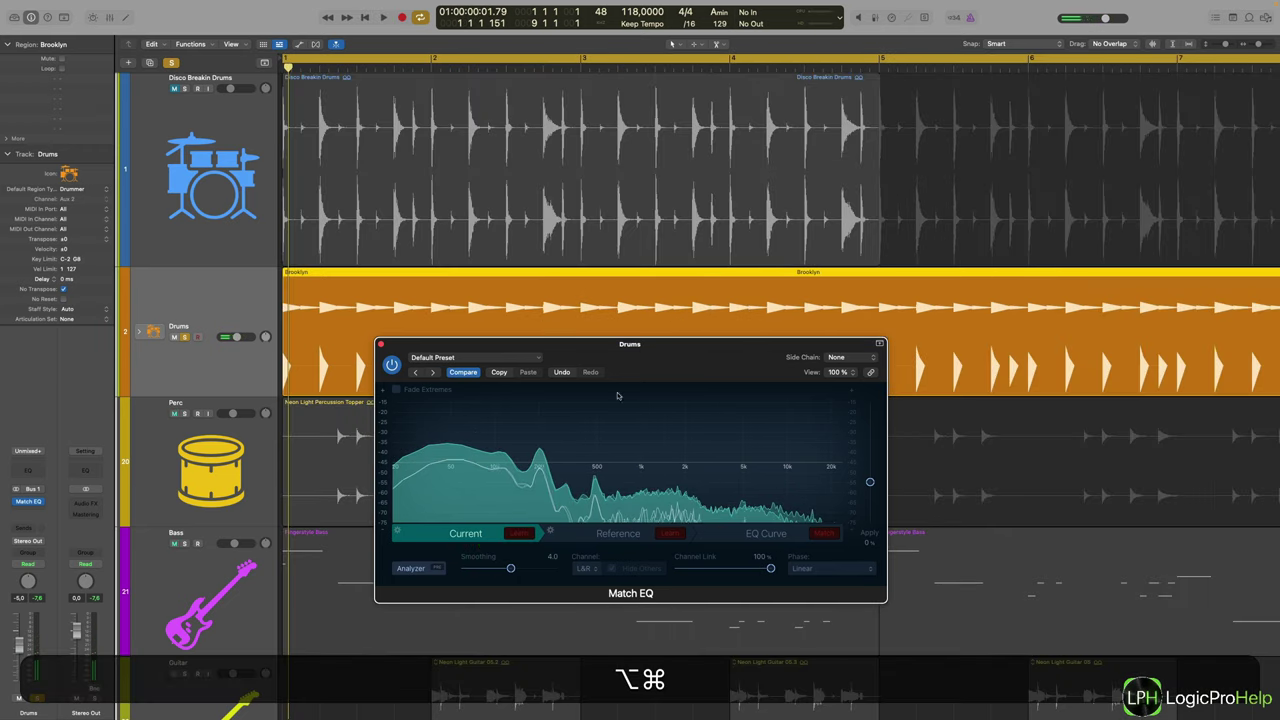
Step: Select the Reference spectrum in Match EQ and set the plug-in's side chain source to Audio 1
scroll(596, 224, down, 5)
scroll(596, 224, down, 3)
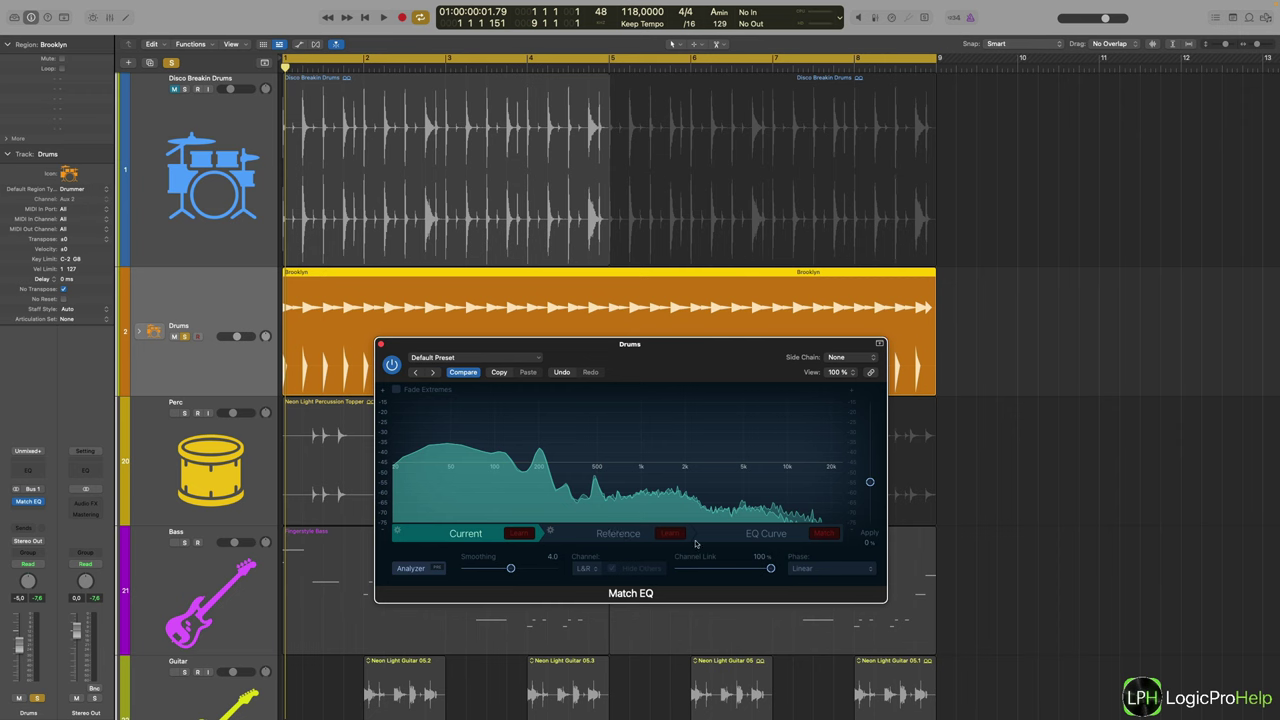
click(596, 536)
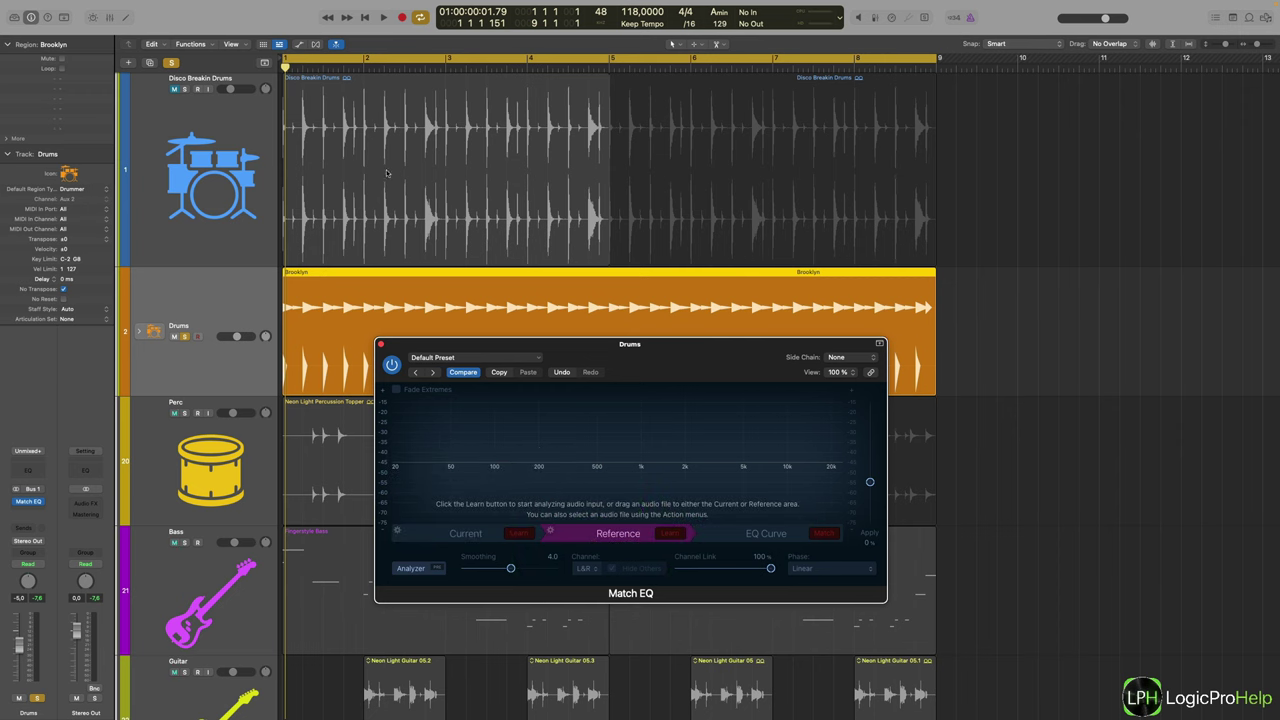
click(848, 357)
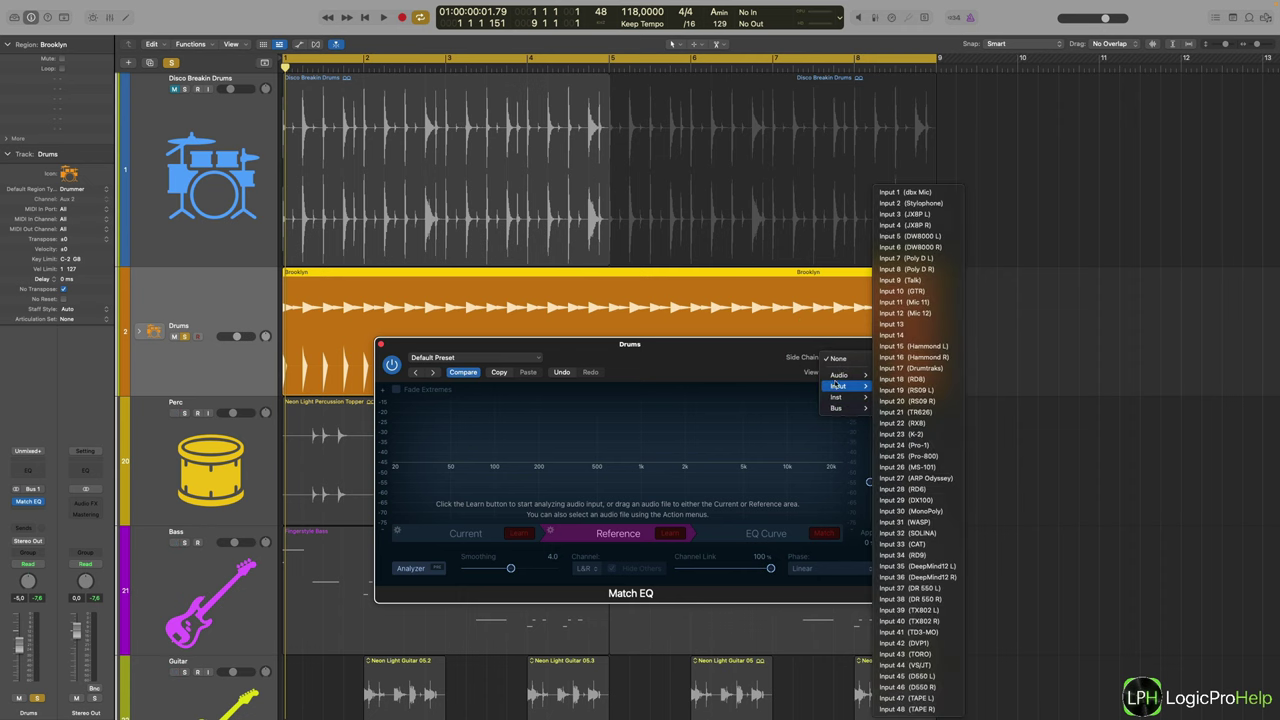
mouse_move(834, 375)
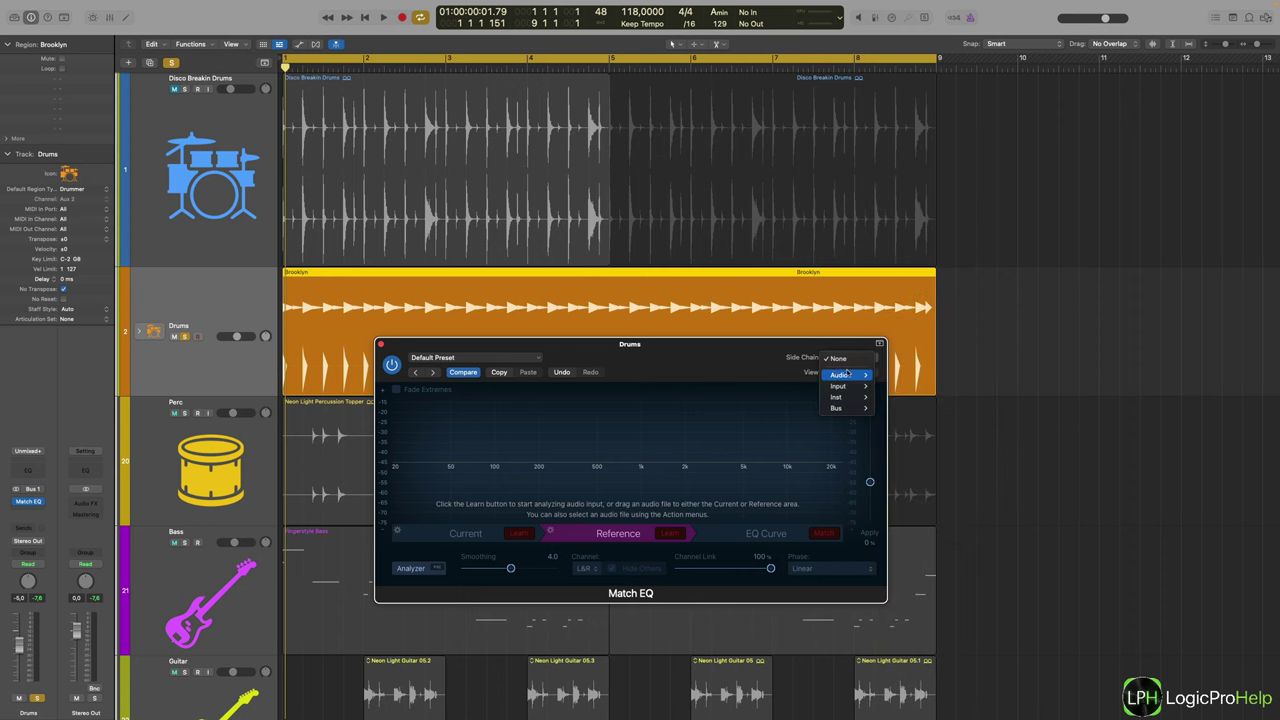
click(910, 375)
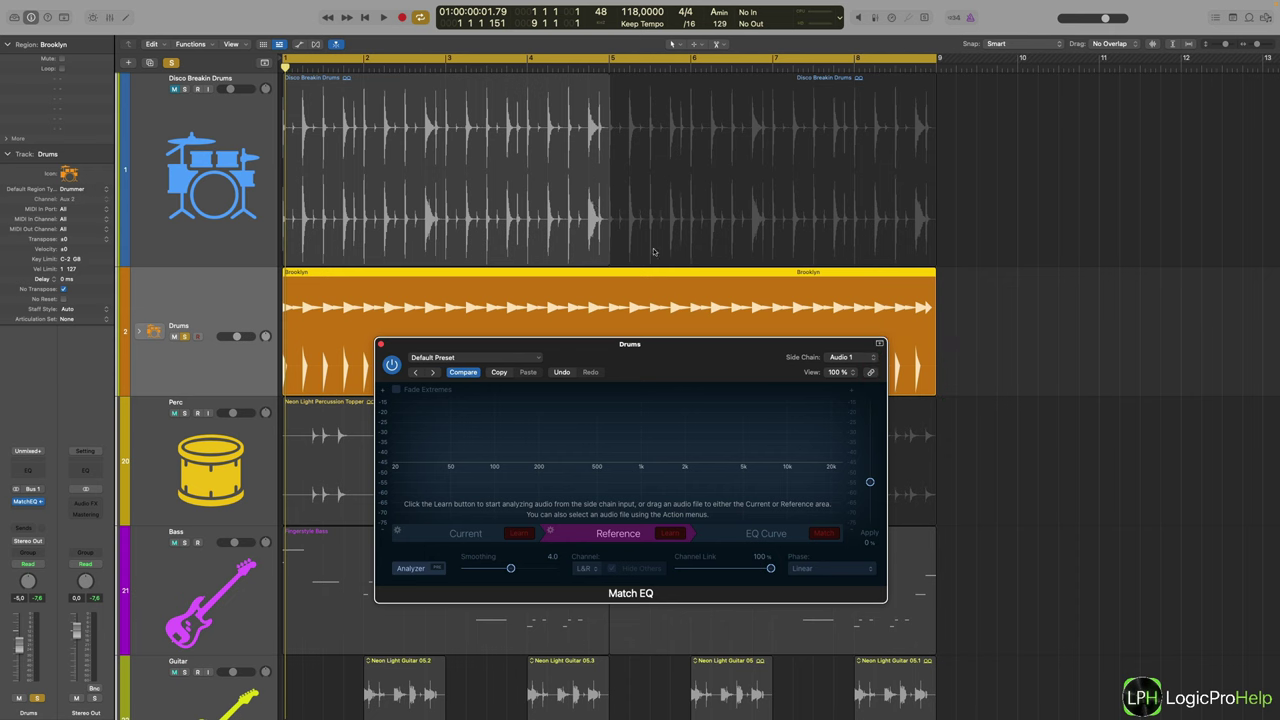
Step: Learn the Match EQ Reference spectrum from playback of the exclusively soloed Disco Breakin Drums track
click(670, 534)
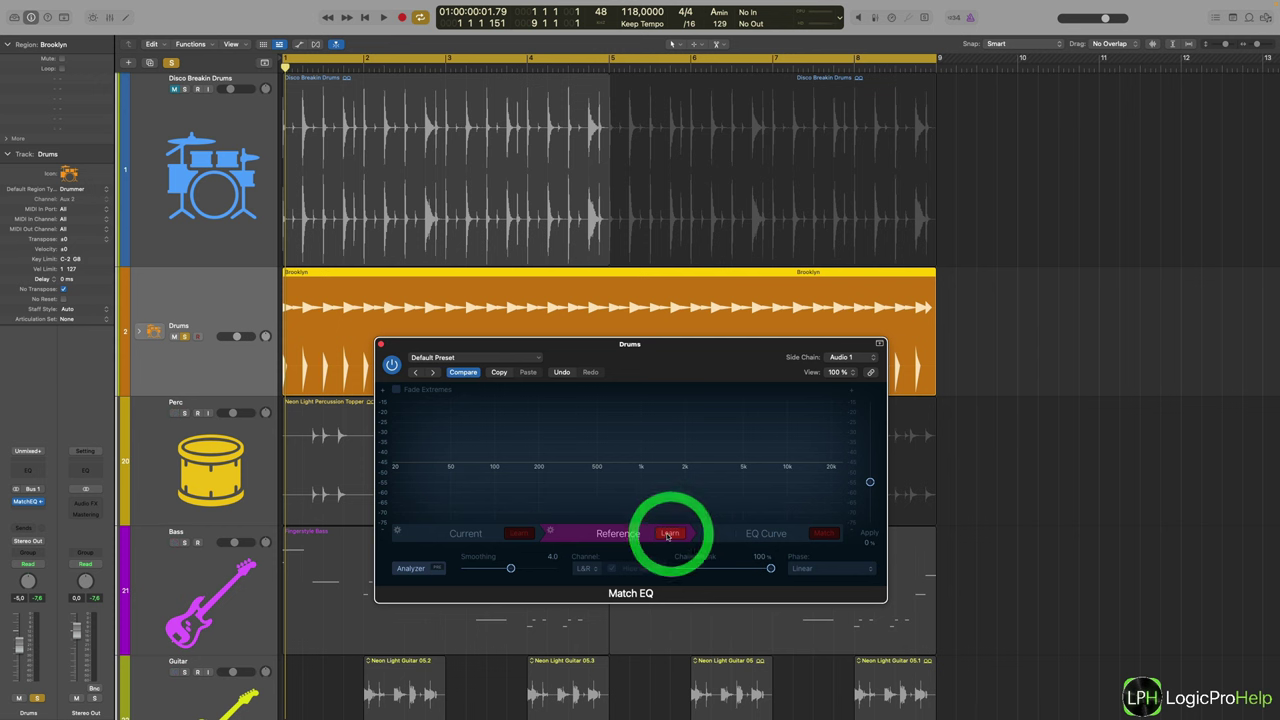
alt+click(185, 89)
key(space)
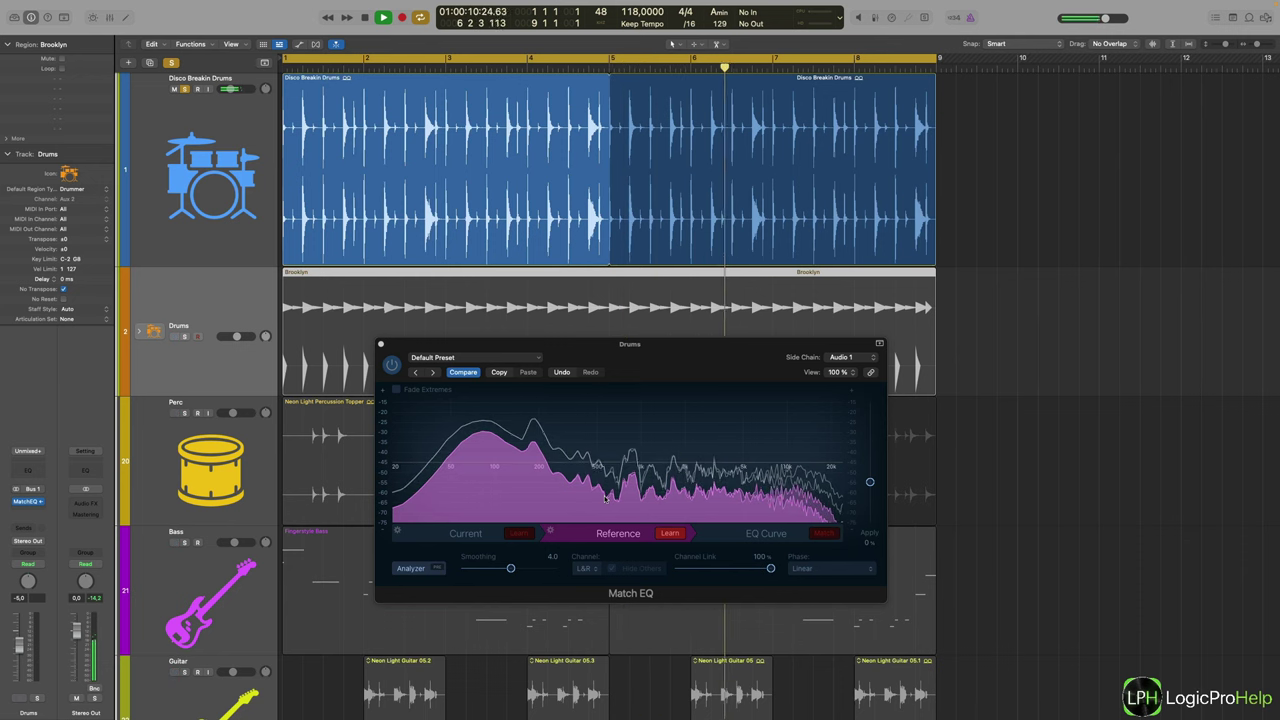
key(space)
click(670, 533)
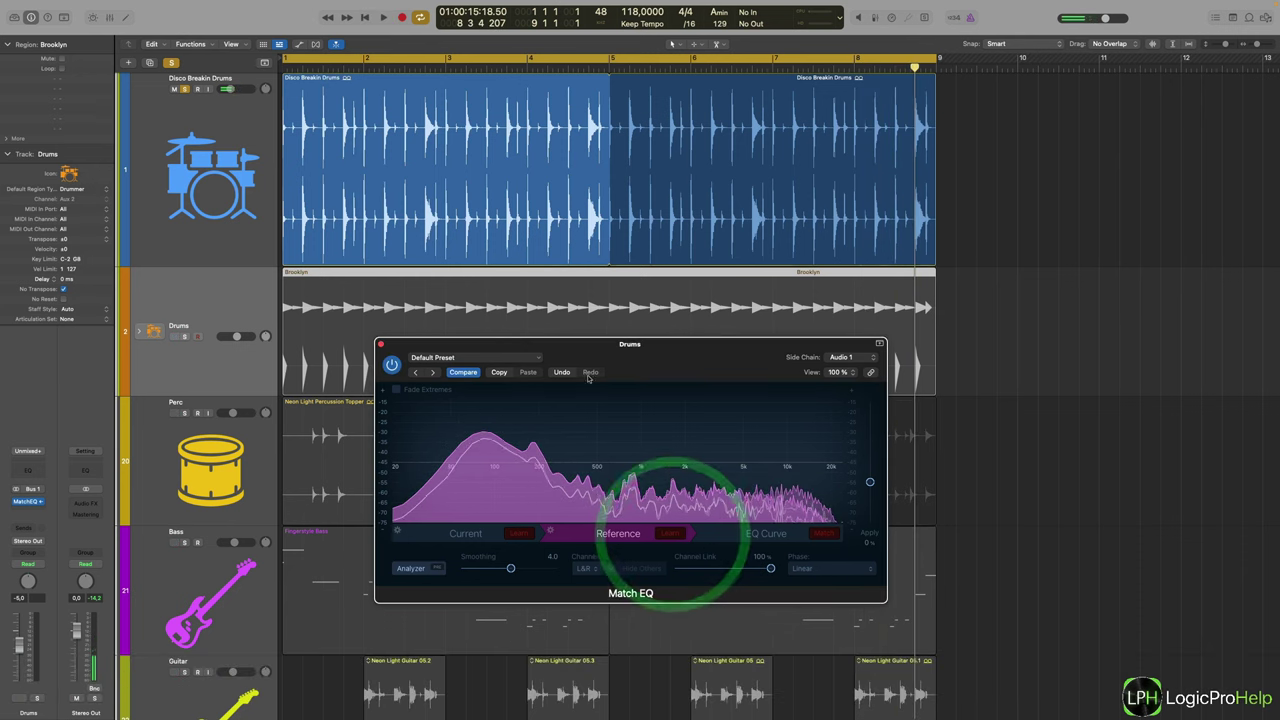
Step: Reposition the Match EQ window and view the project's audio files, closing the browser again
drag(667, 344, 589, 326)
click(1265, 17)
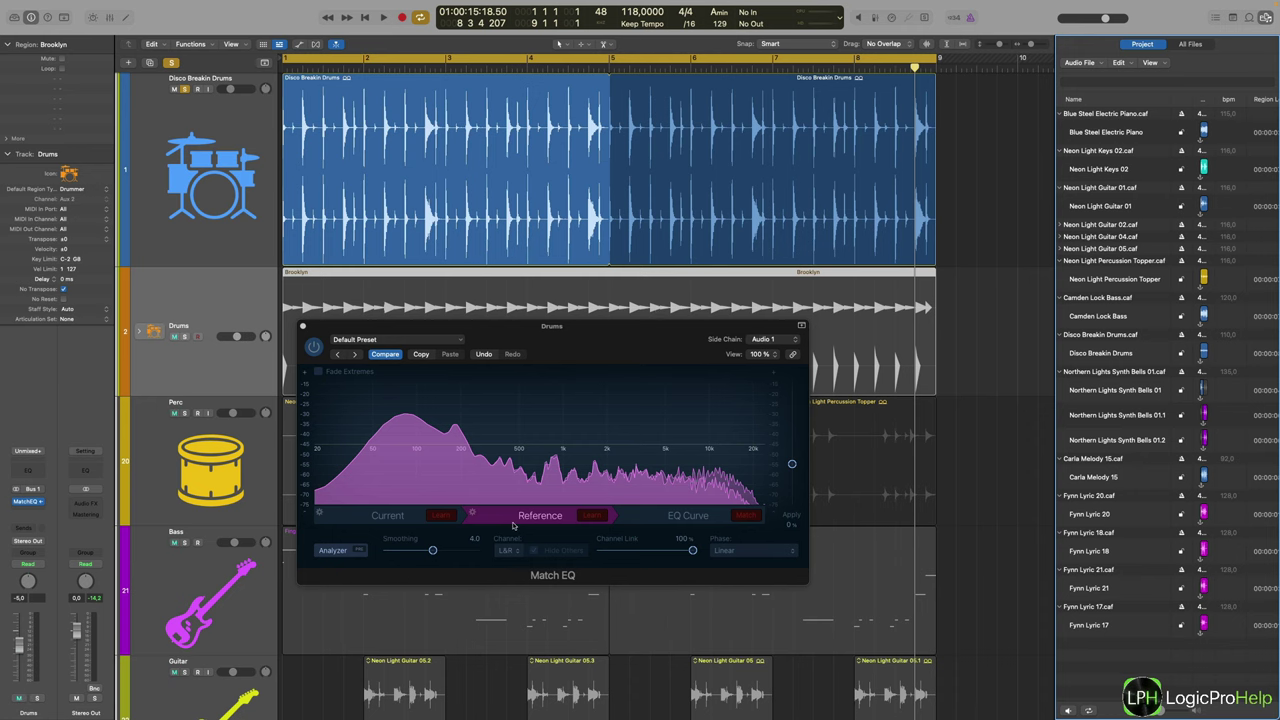
click(1264, 24)
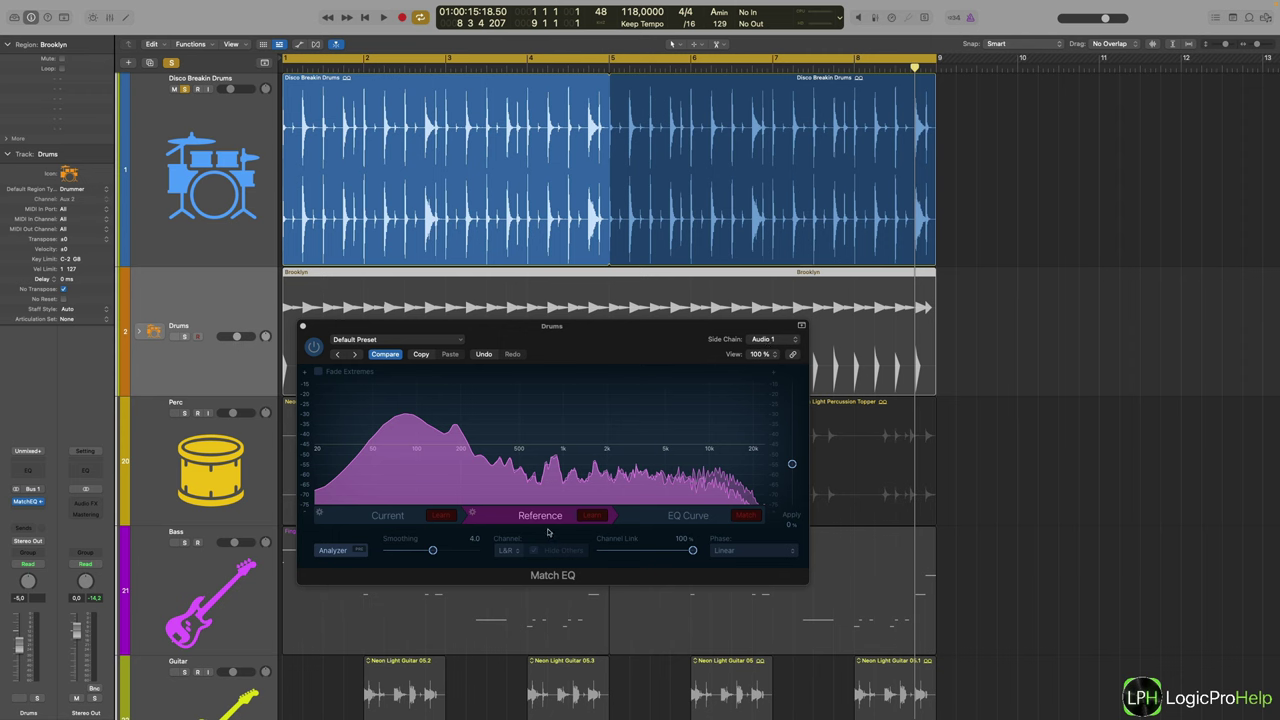
Step: Generate the matched EQ Curve in Match EQ and set its Apply amount to +100%
click(747, 516)
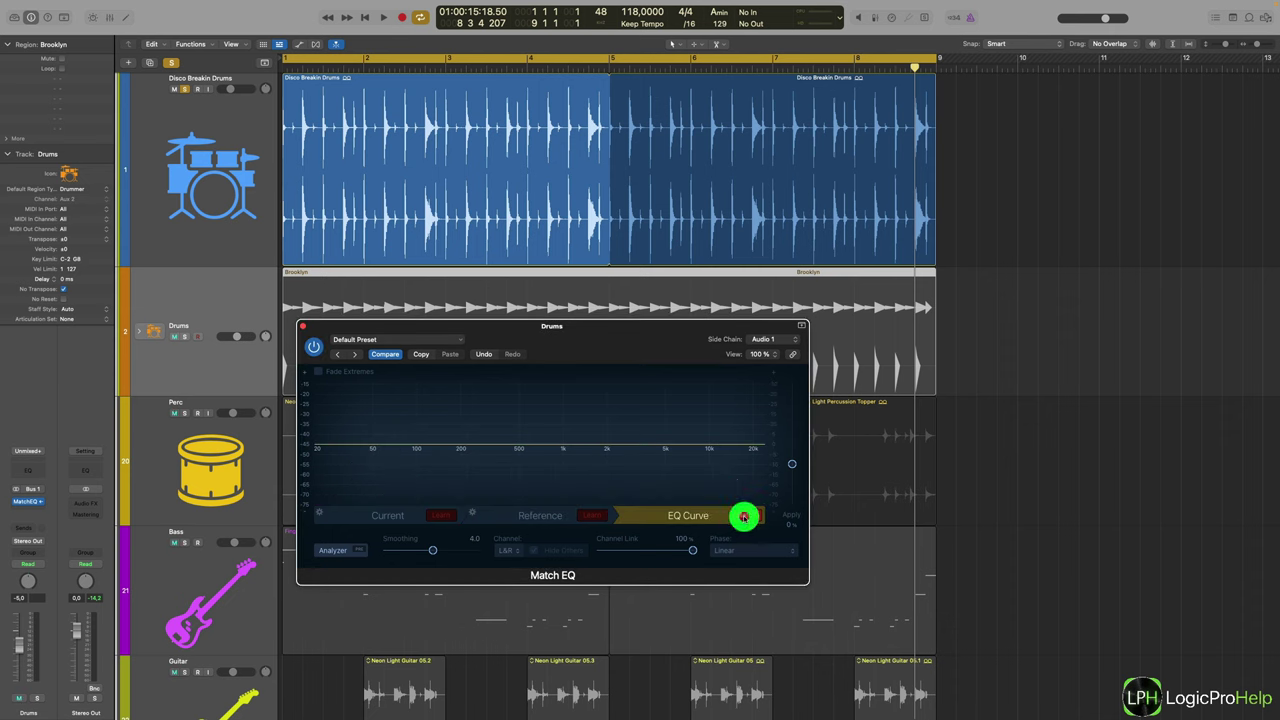
drag(792, 465, 794, 425)
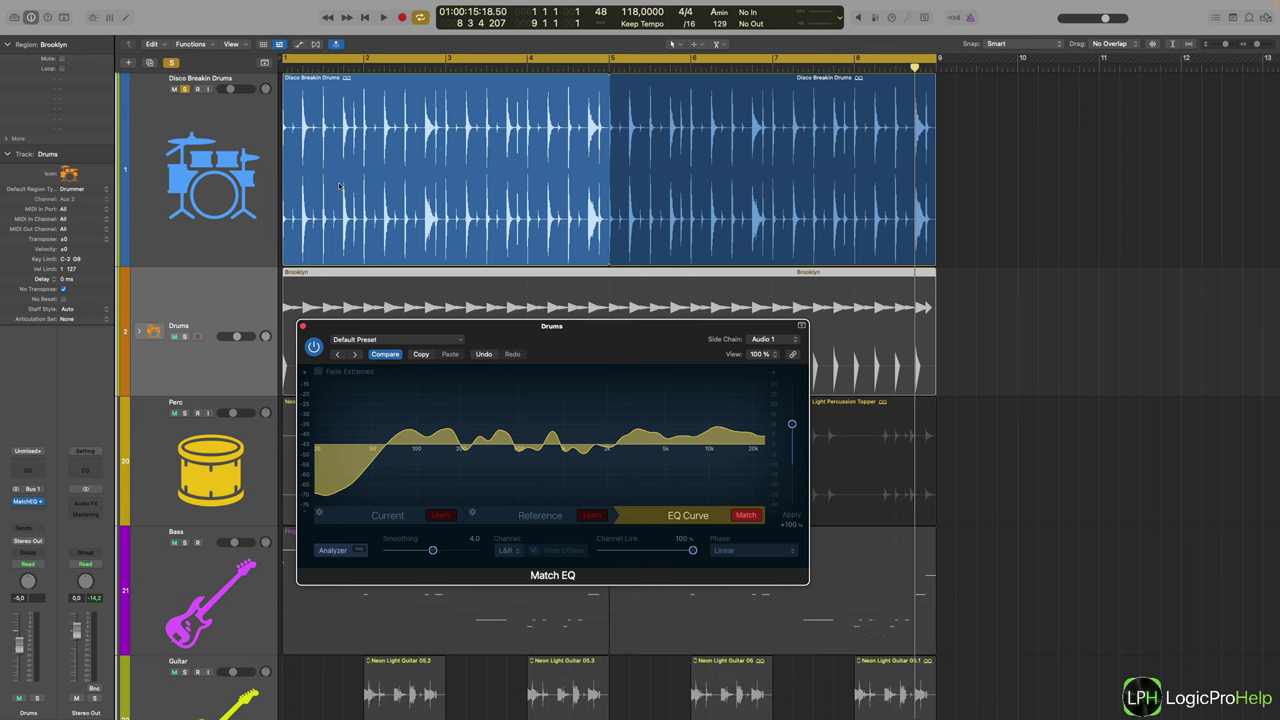
click(201, 300)
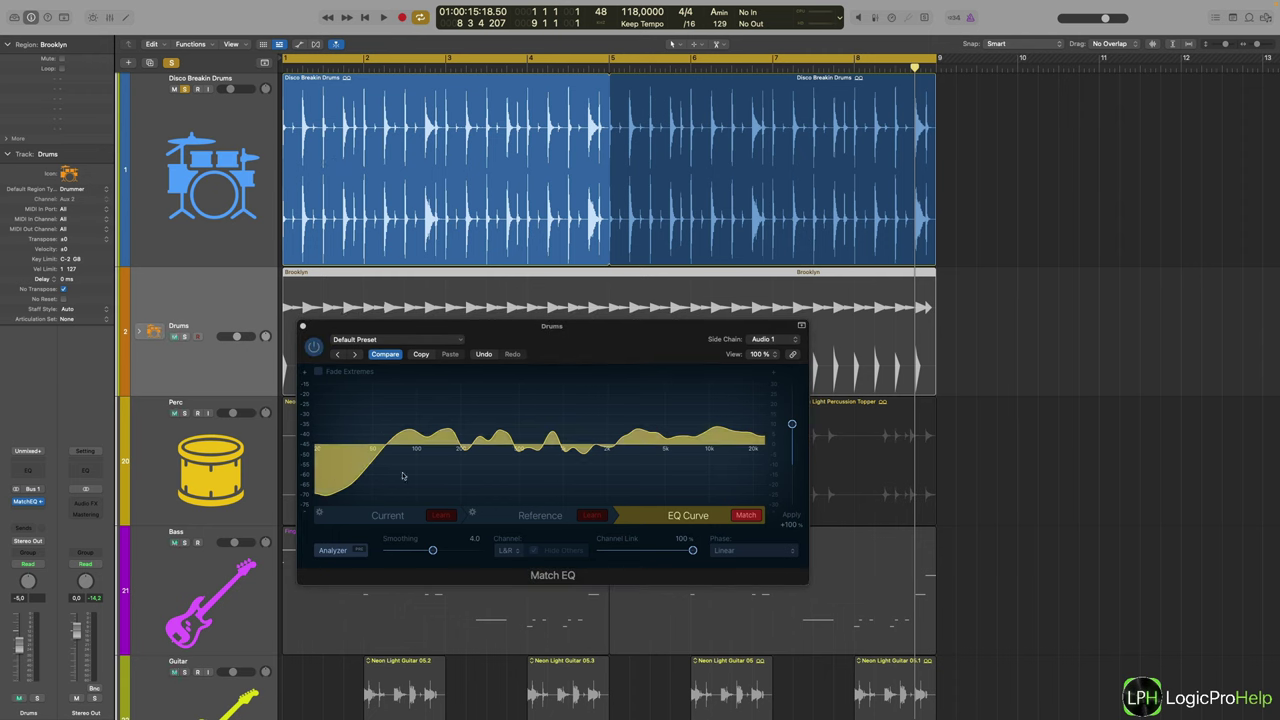
Step: Compare the learned Current and Reference spectra against the matched curve, ending on the EQ Curve view
click(390, 518)
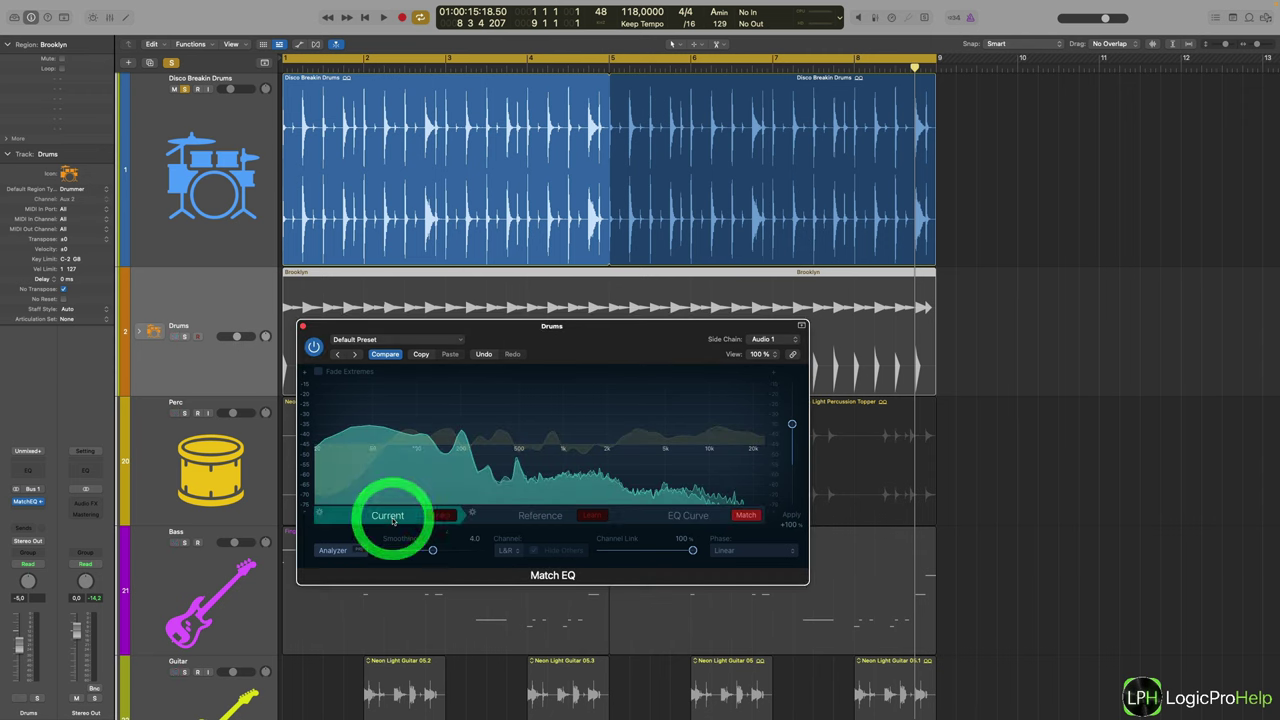
click(523, 522)
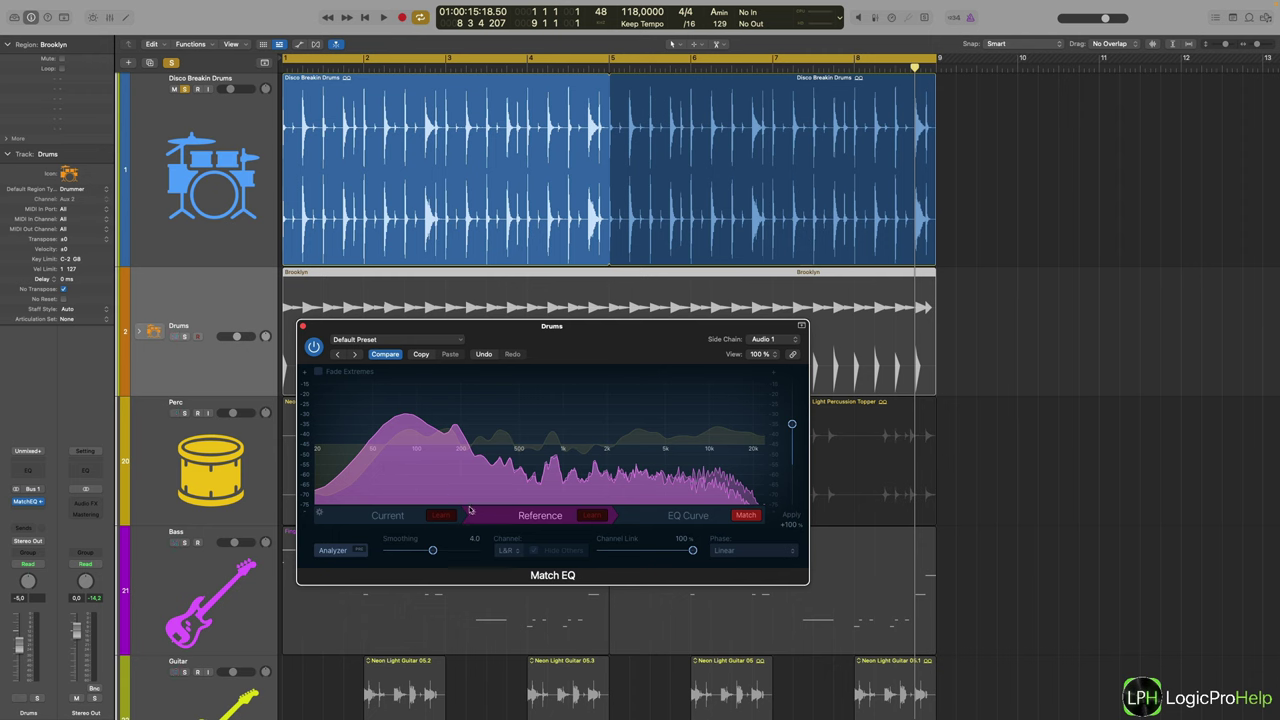
click(380, 516)
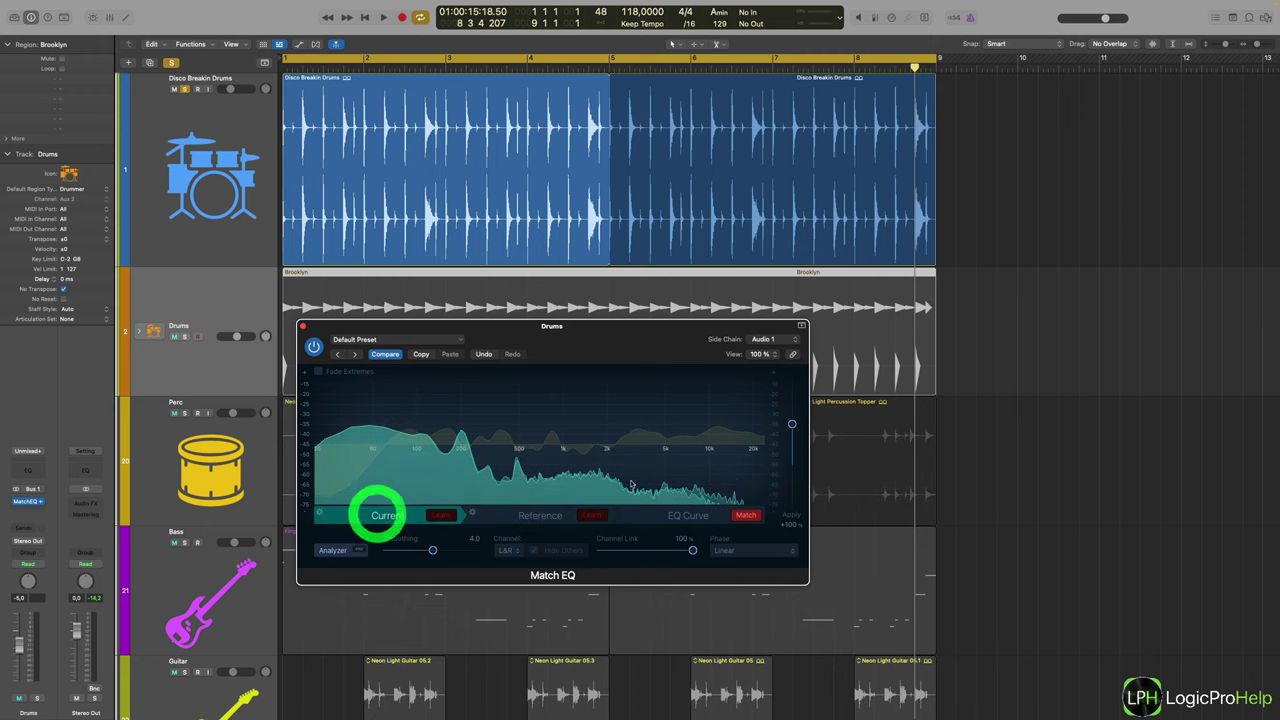
click(521, 517)
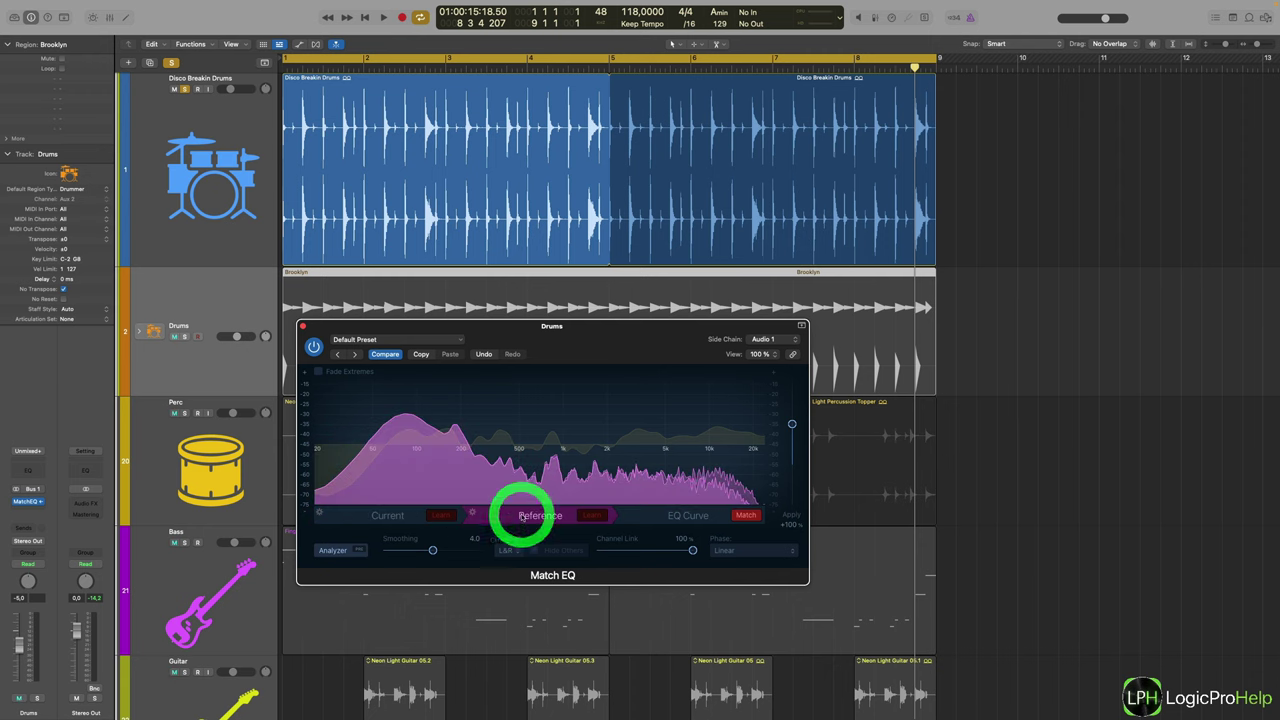
click(688, 515)
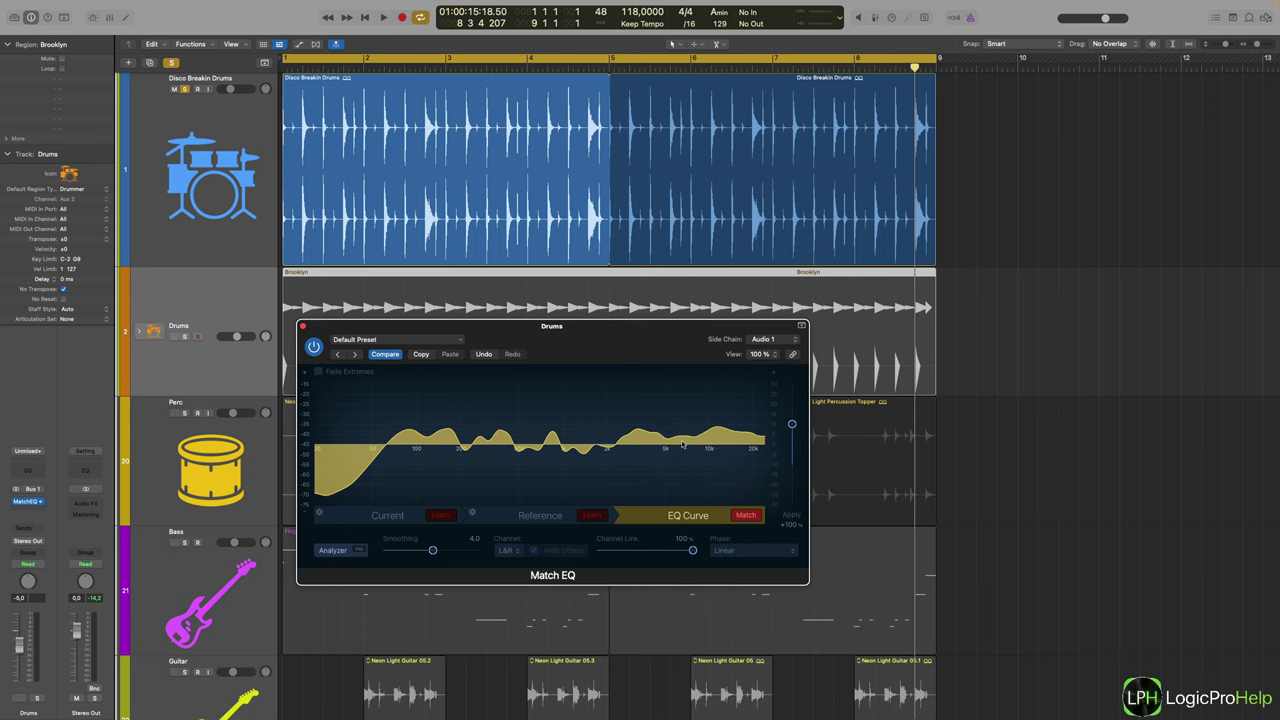
Step: Try the Match EQ Smoothing at 24.0, return it to 4.0 and reposition the plug-in window
drag(432, 550, 481, 554)
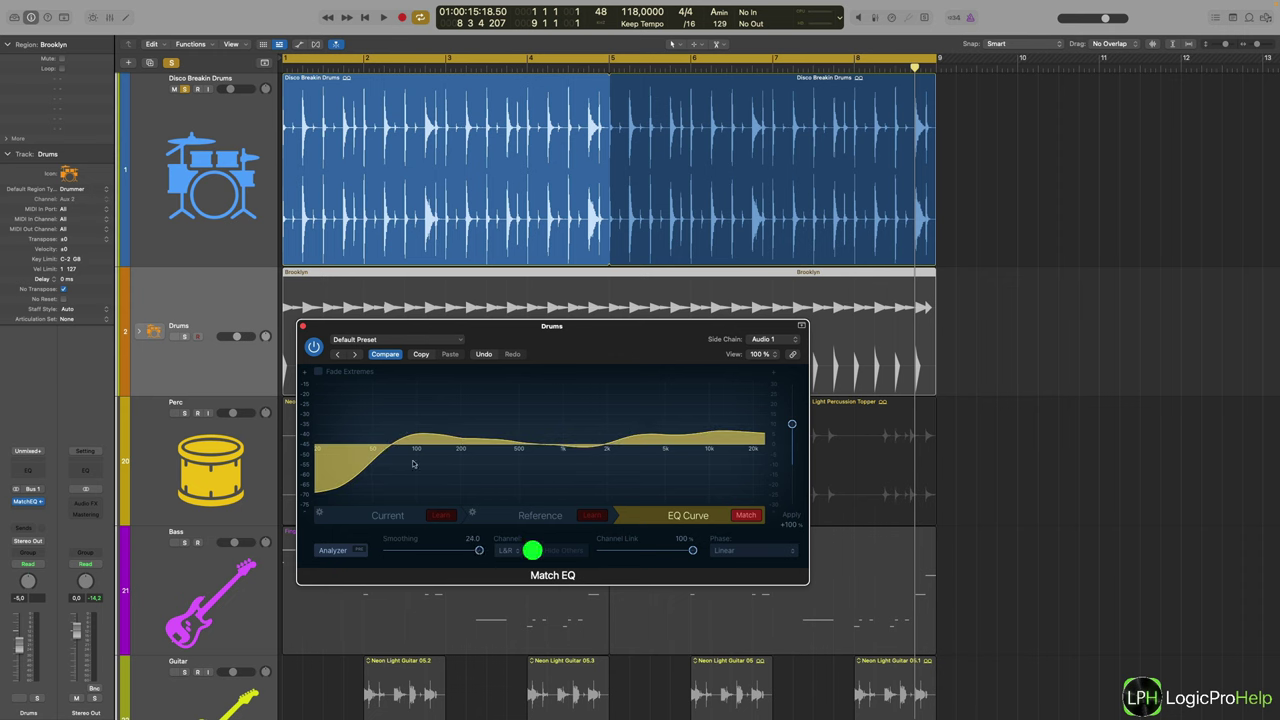
drag(479, 550, 432, 554)
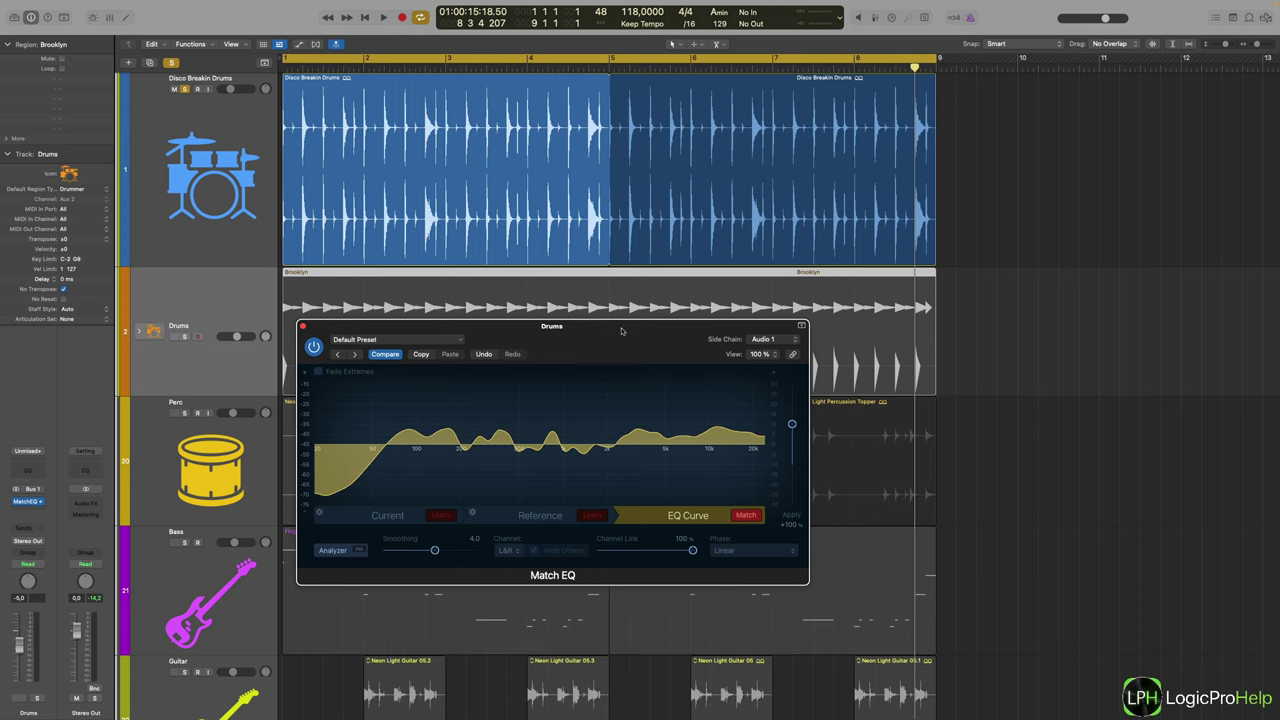
drag(620, 330, 708, 319)
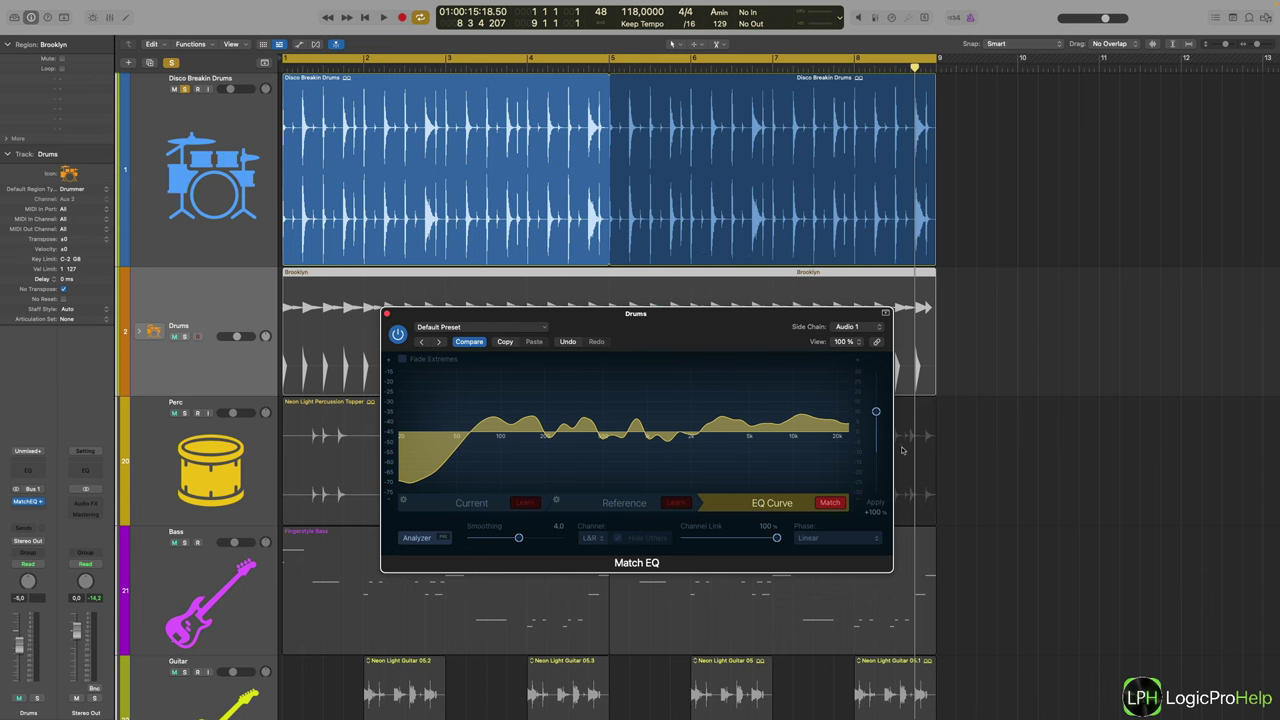
Step: Exclusively solo the Drums track and audition it with Match EQ's Apply amount at 0% and back at +100%
alt+click(183, 337)
key(space)
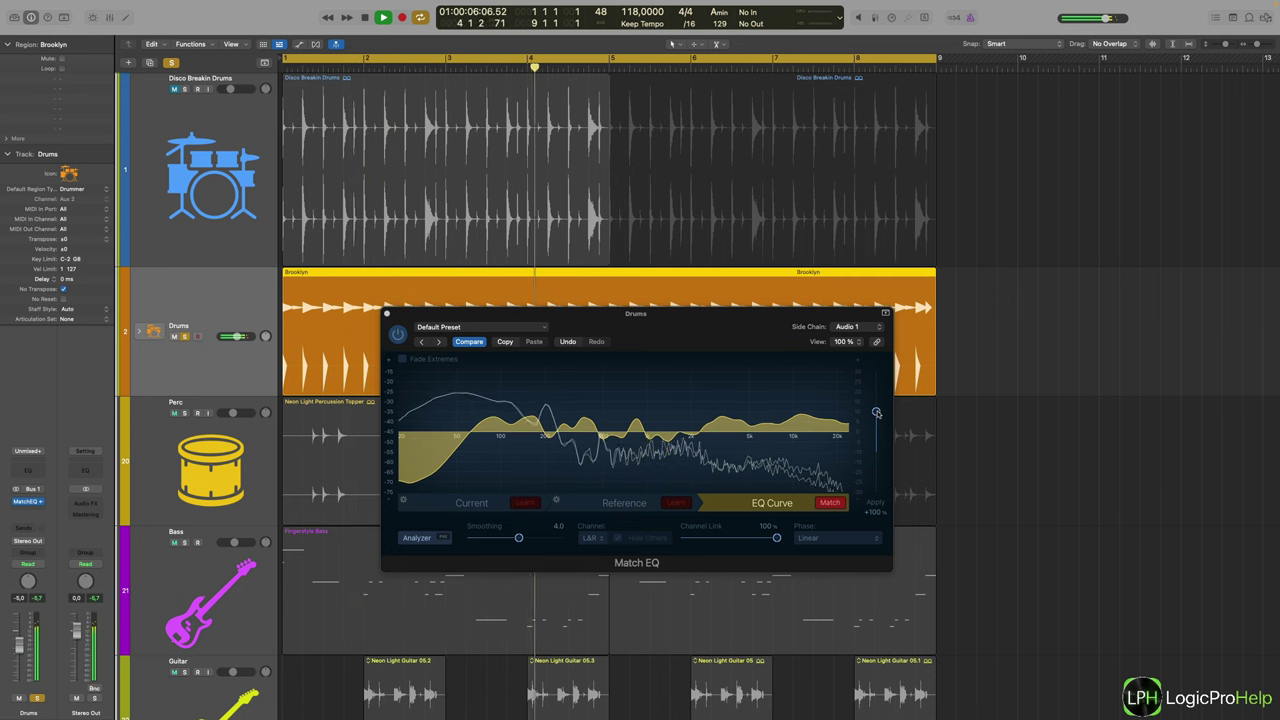
drag(876, 412, 876, 452)
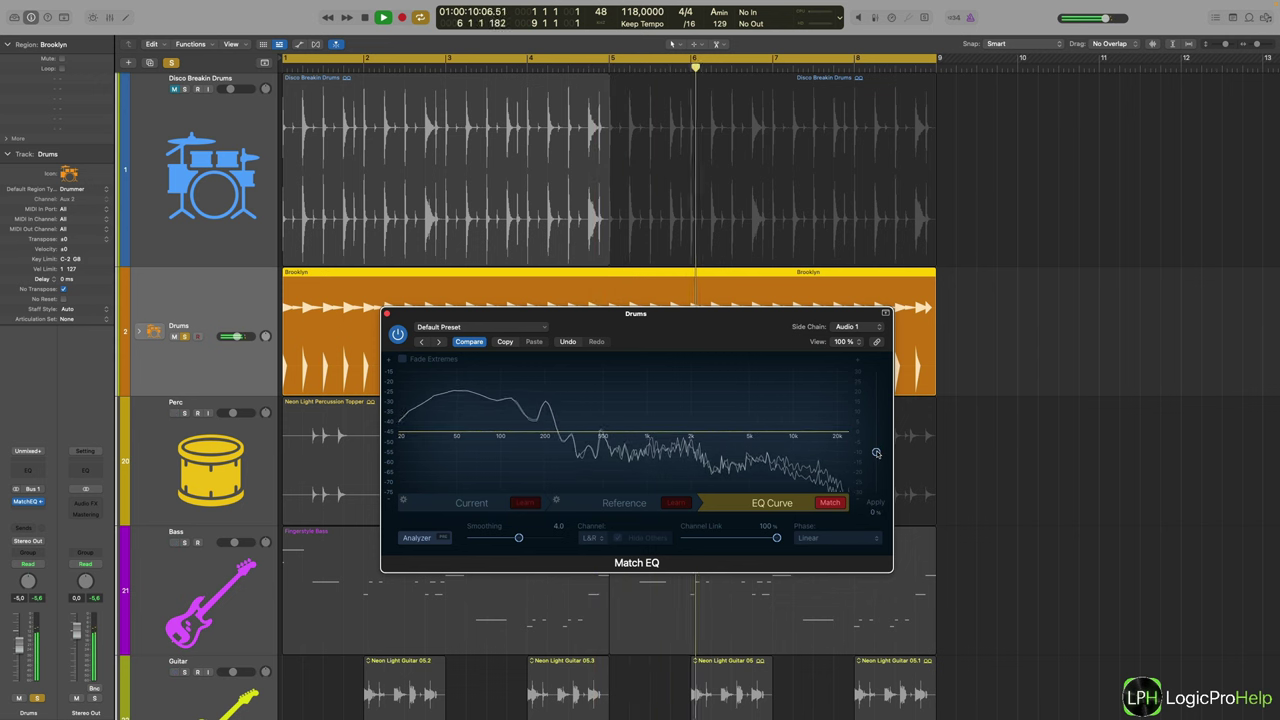
drag(876, 452, 876, 412)
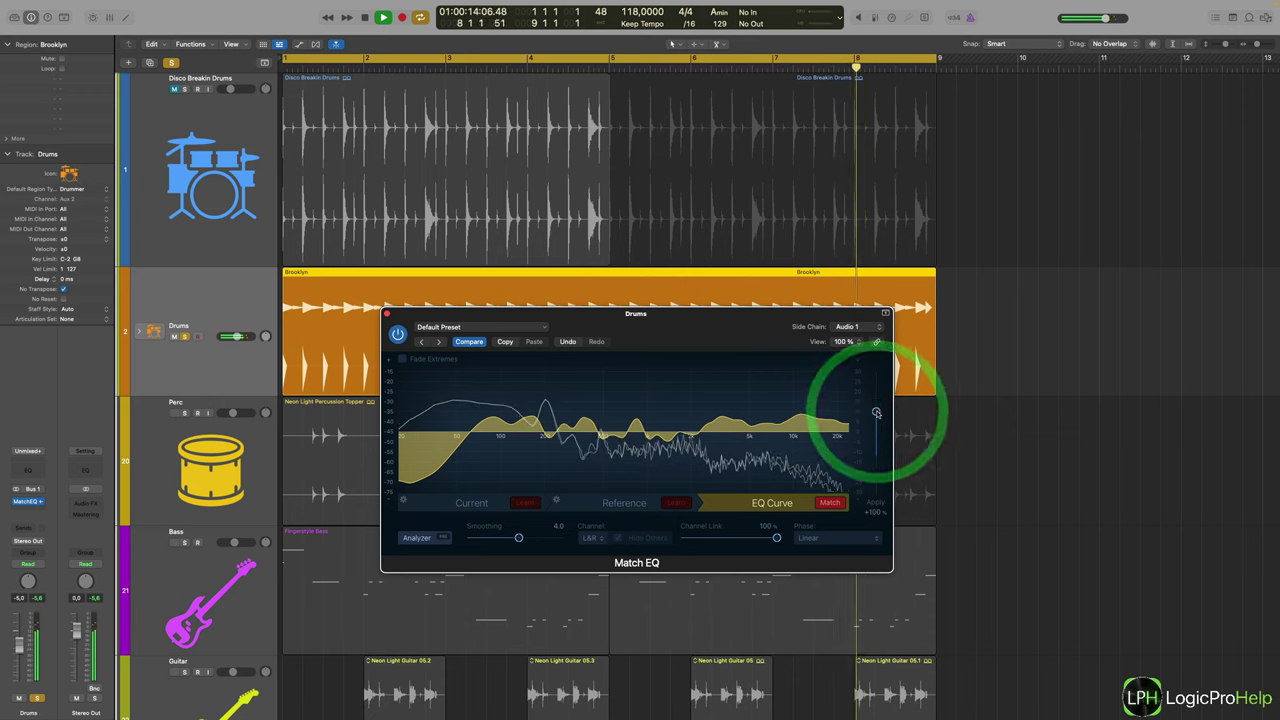
key(space)
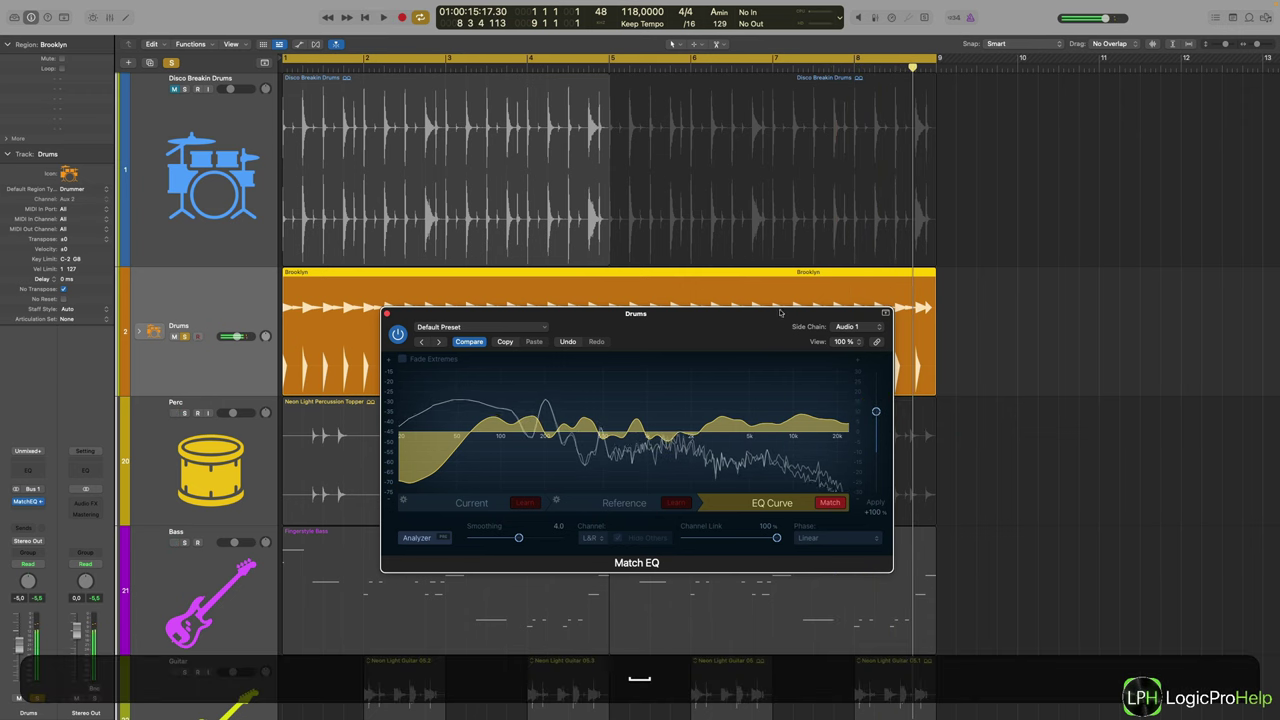
Step: Exclusively solo the Disco Breakin Drums track and set its volume to -8.4 dB during playback
key(alt)
alt+click(185, 90)
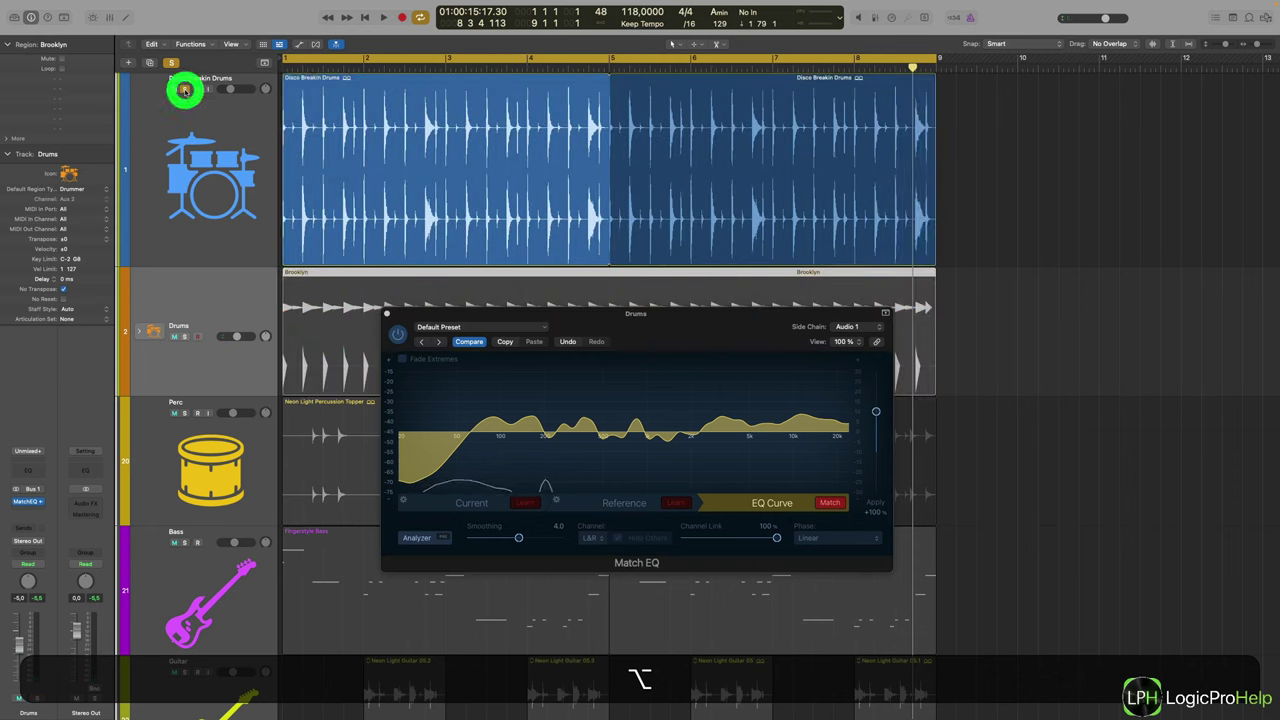
key(space)
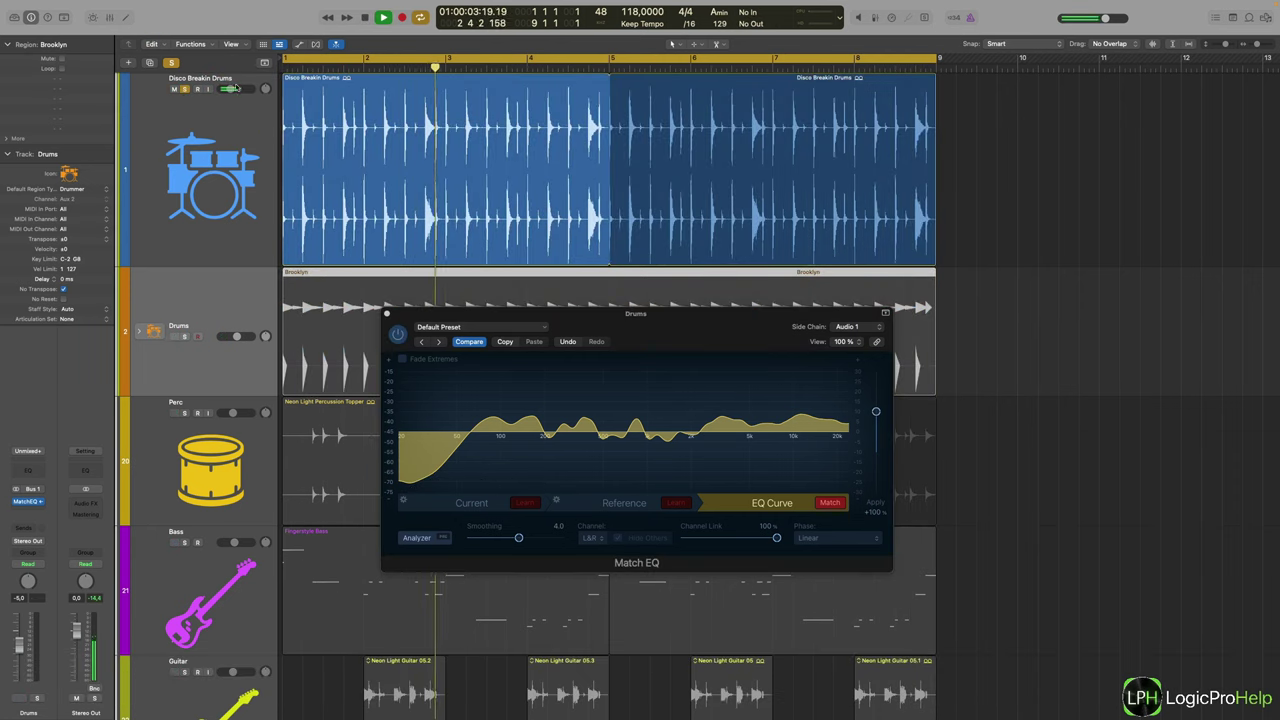
mouse_move(234, 88)
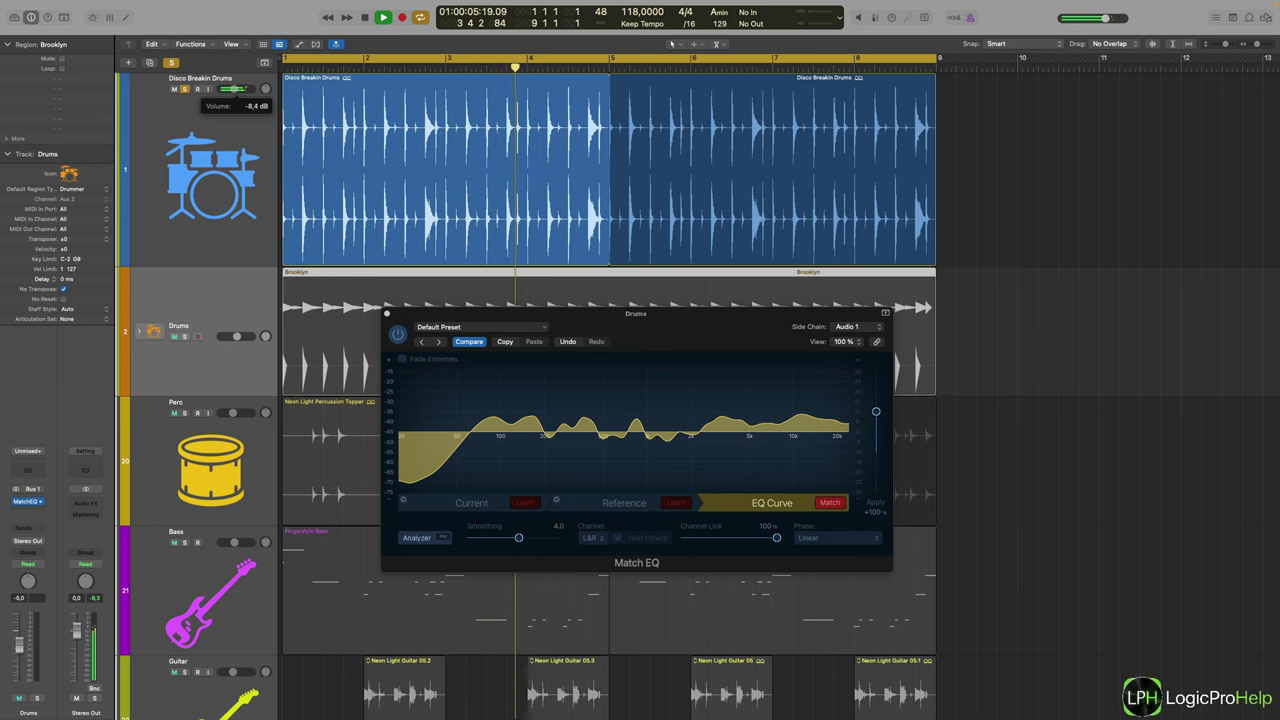
click(247, 88)
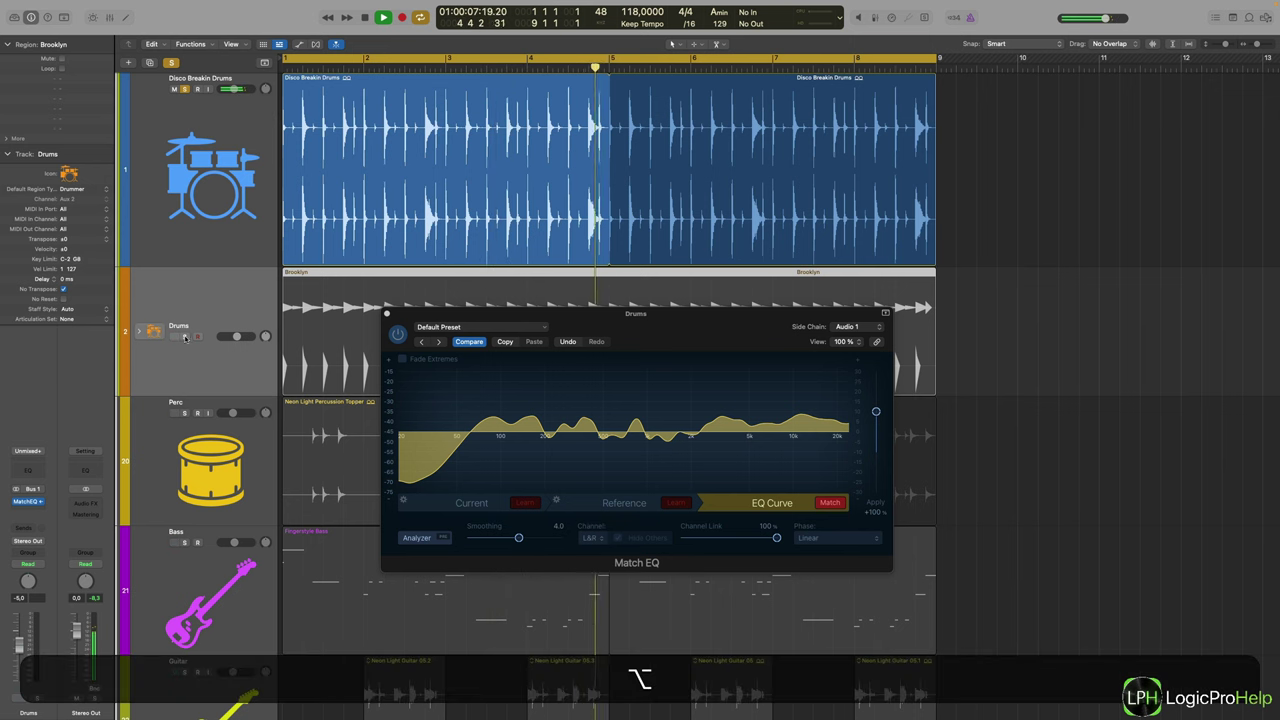
Step: Compare both drum tracks in playback by alternating the exclusive solo between them, ending with the Drums solo off
alt+click(184, 337)
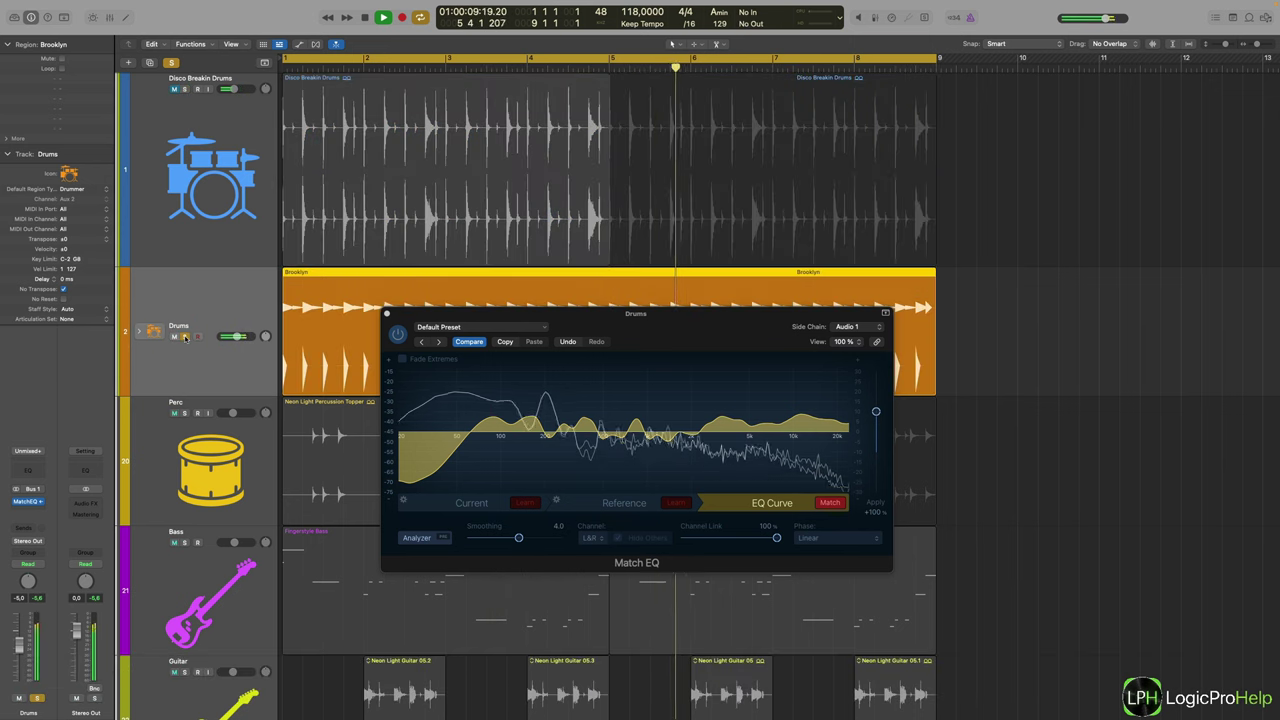
alt+click(184, 89)
alt+click(184, 337)
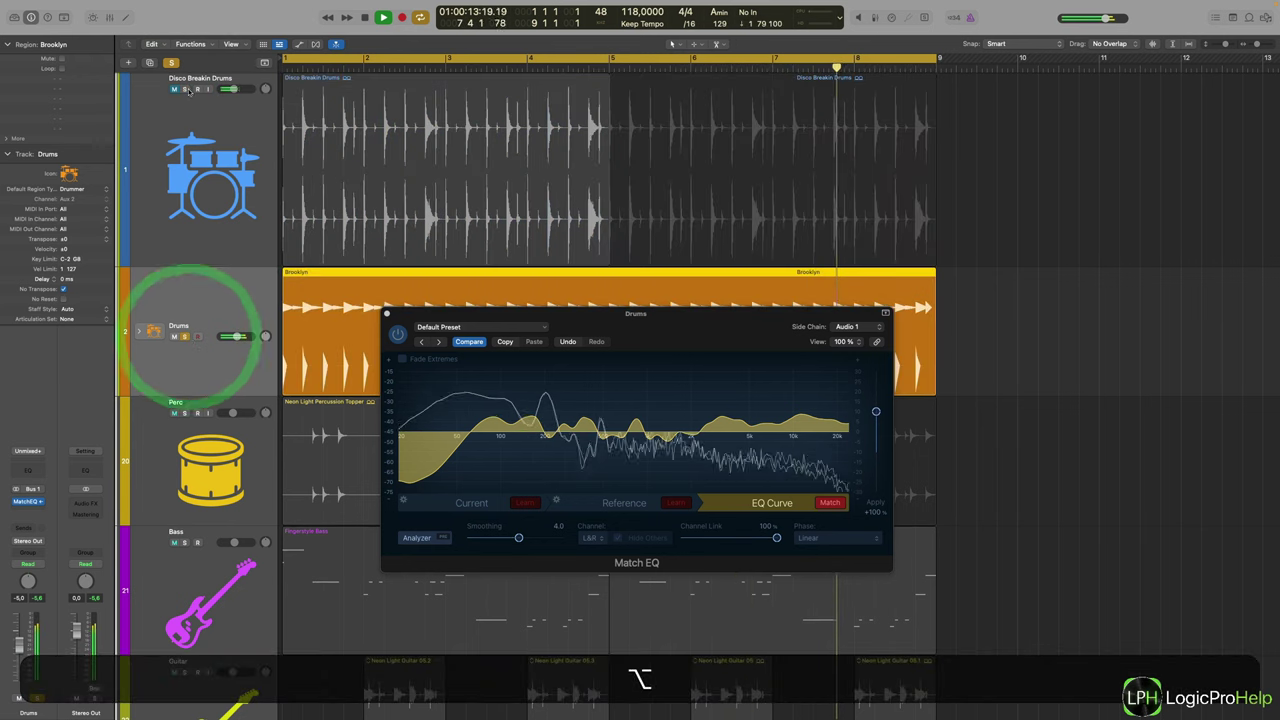
key(space)
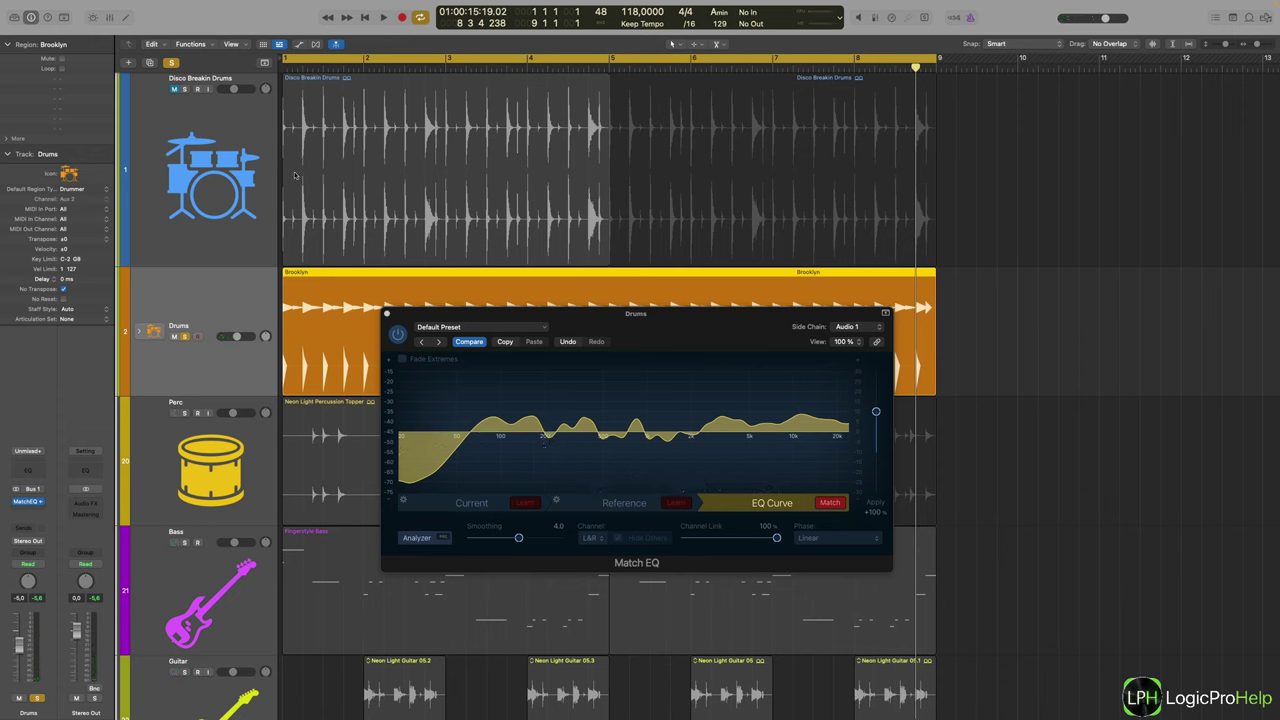
click(183, 337)
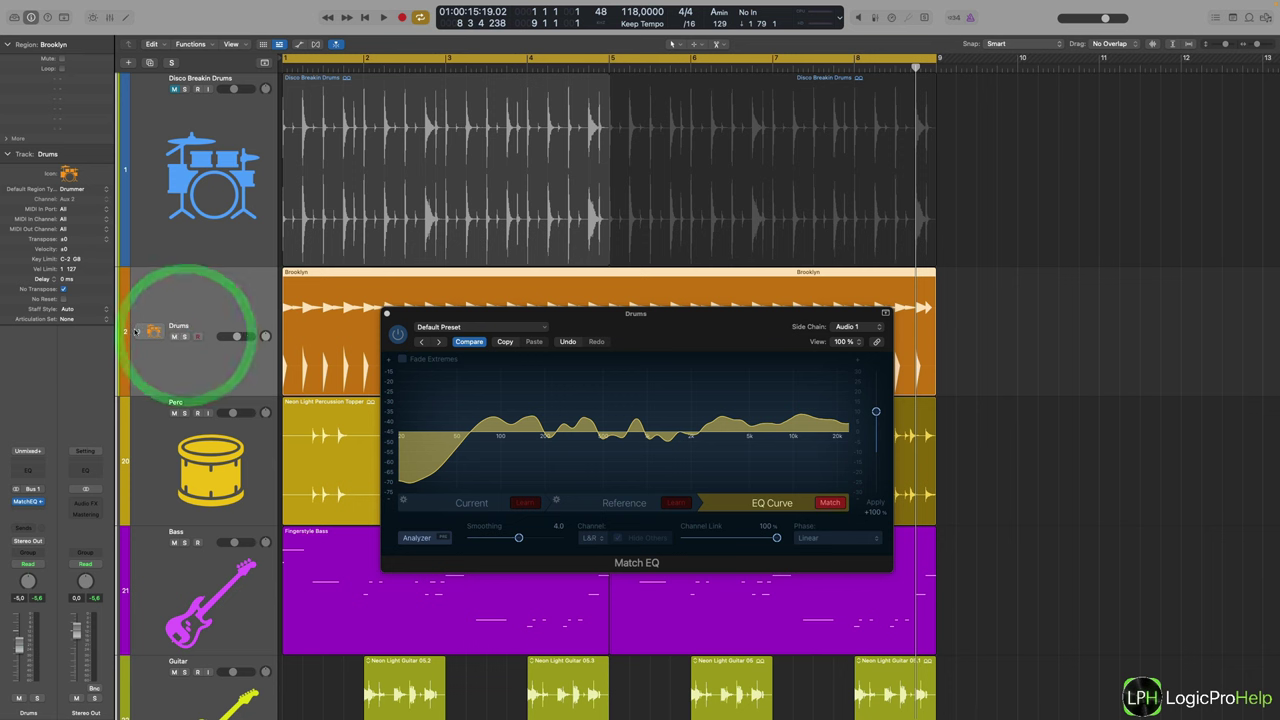
Step: Expand the Drums track stack, look through its individual drum subtracks and collapse it again
click(138, 331)
click(138, 331)
click(138, 331)
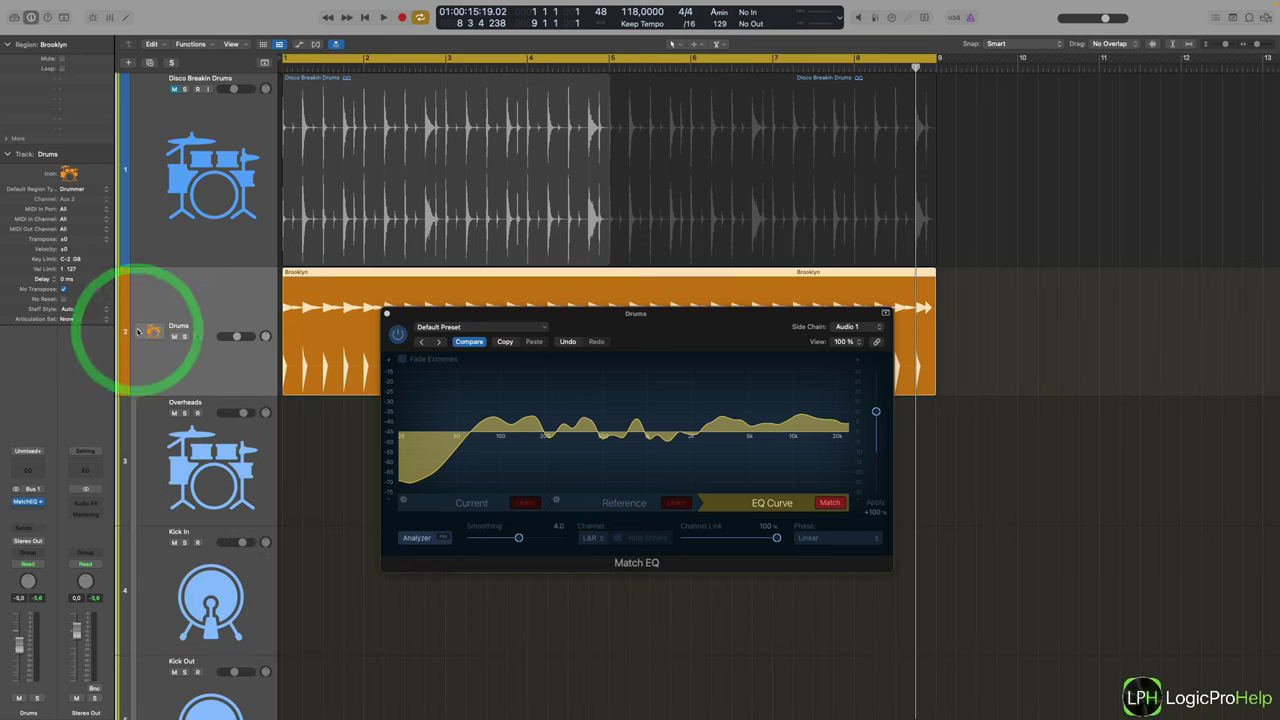
scroll(241, 396, down, 5)
scroll(241, 396, up, 6)
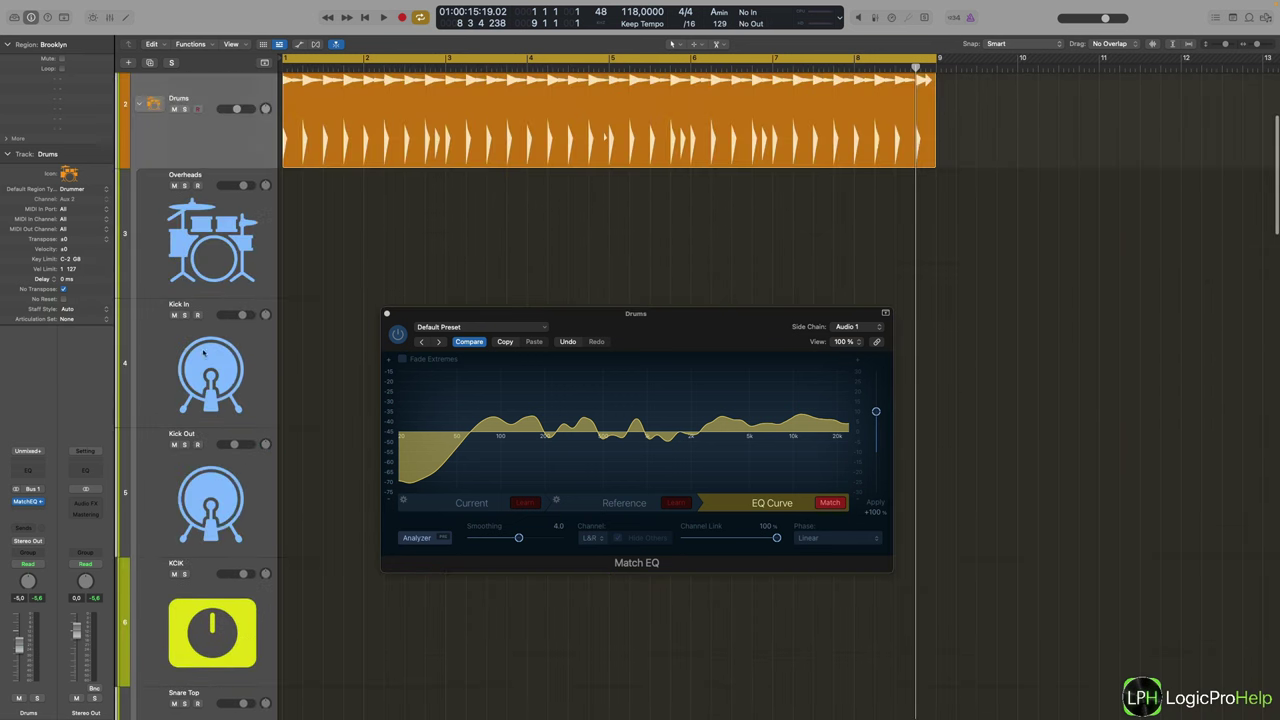
click(139, 333)
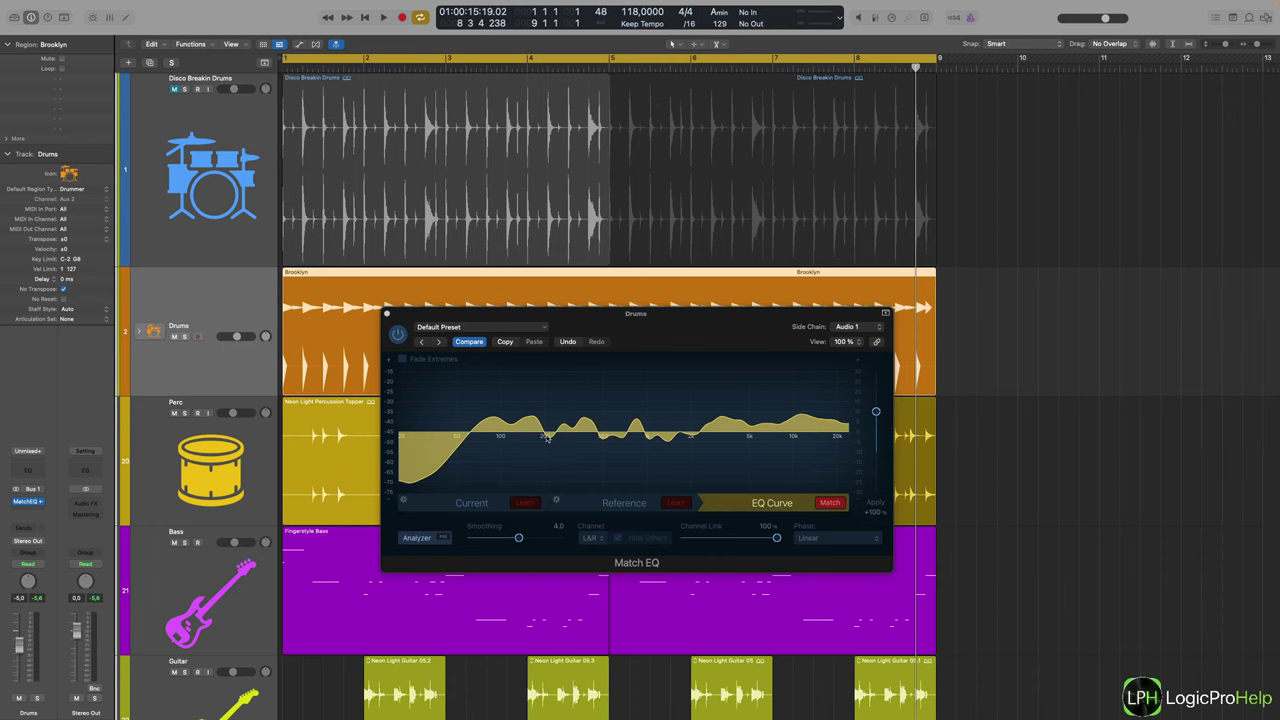
Step: Set Match EQ's Apply amount to +50% and audition the soloed Drums track with the plug-in bypassed and re-enabled
click(184, 336)
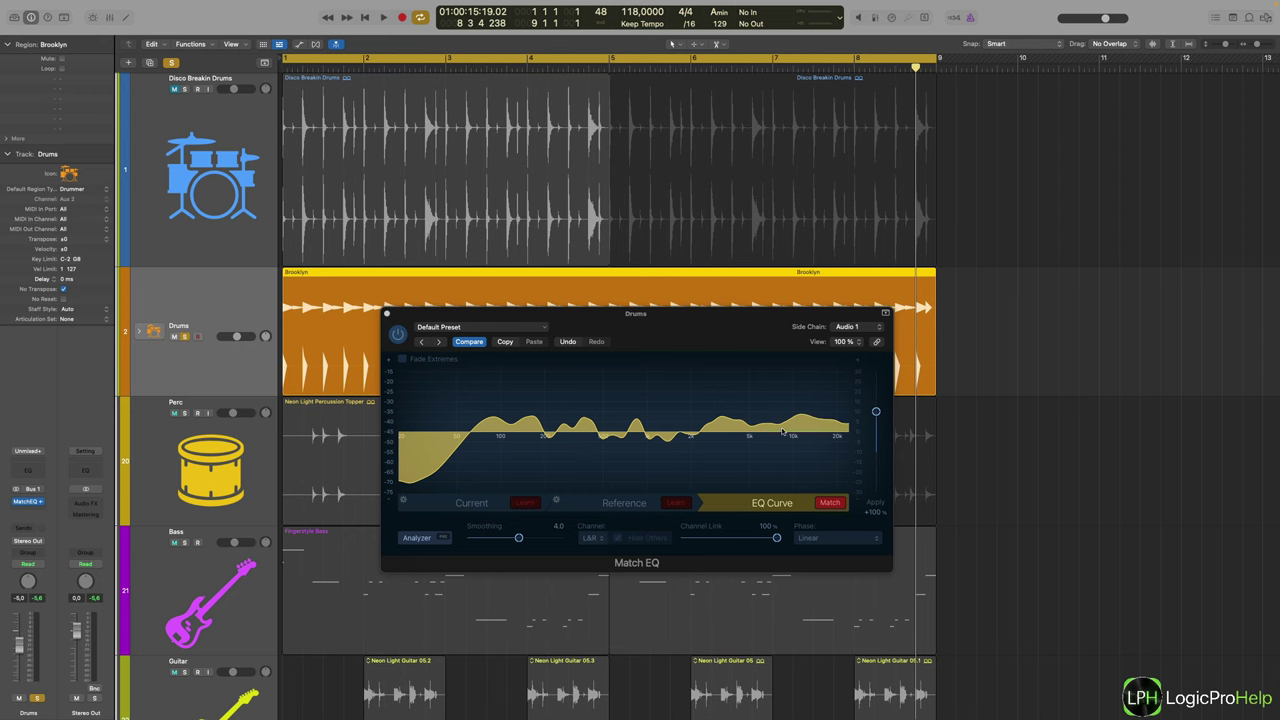
drag(876, 412, 877, 425)
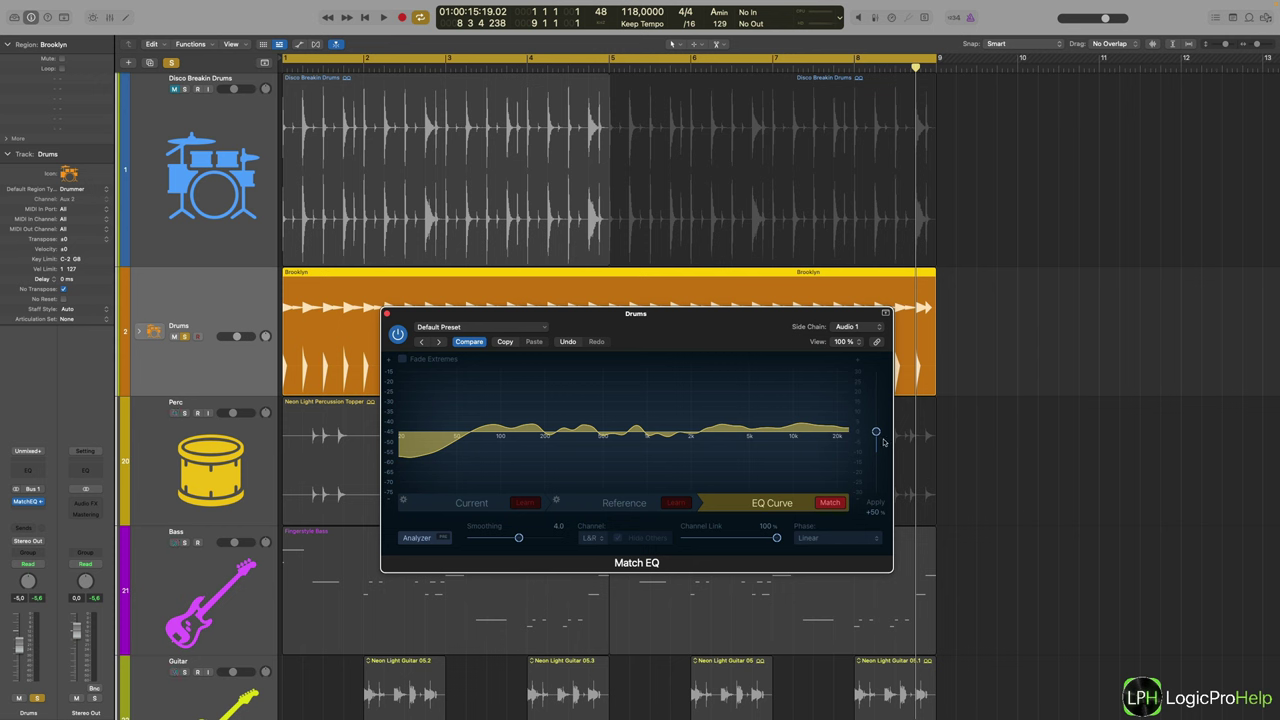
key(space)
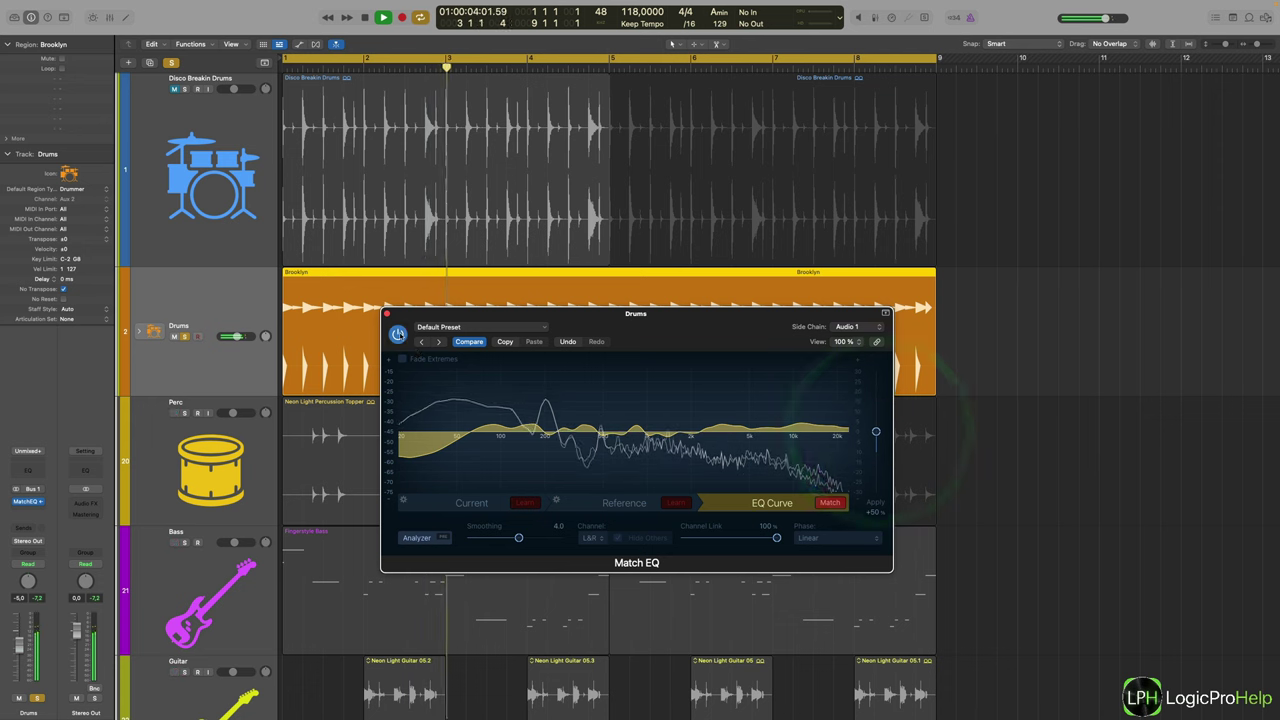
click(398, 334)
click(398, 334)
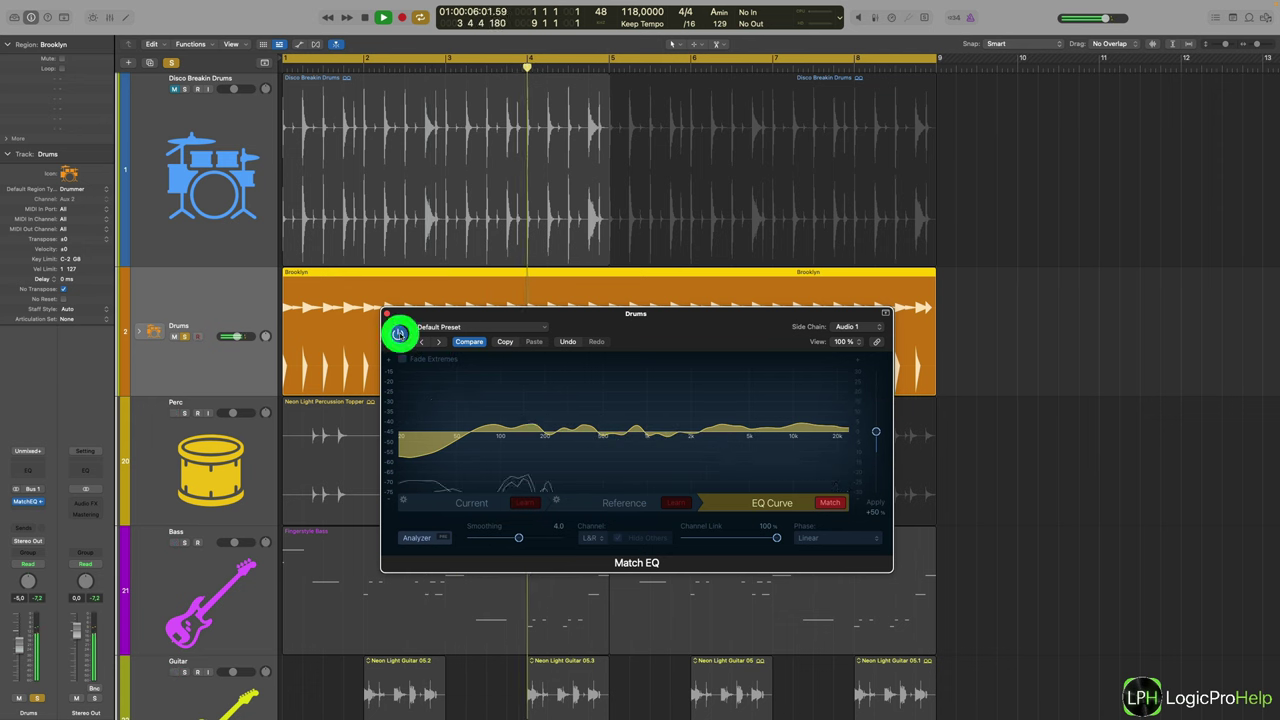
key(space)
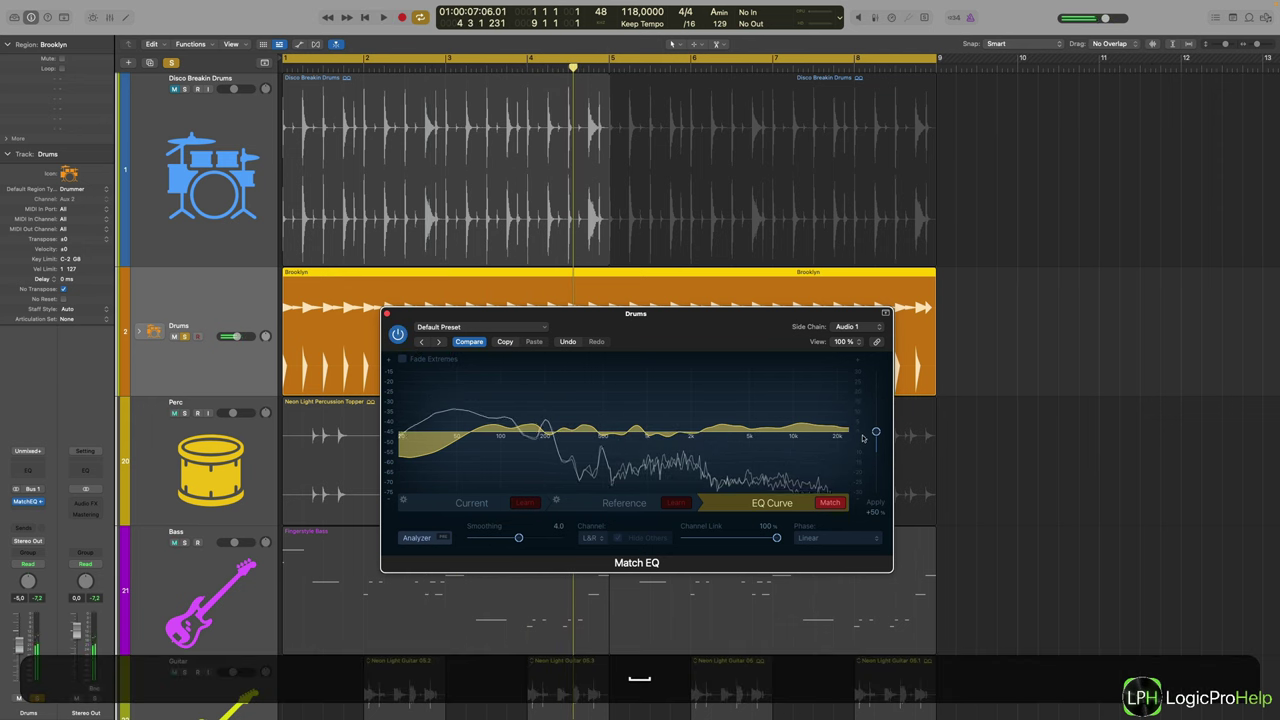
Step: Audition the Drums track with Match EQ's Apply amount at -93% and bring the amount back to +49%
drag(876, 434, 876, 486)
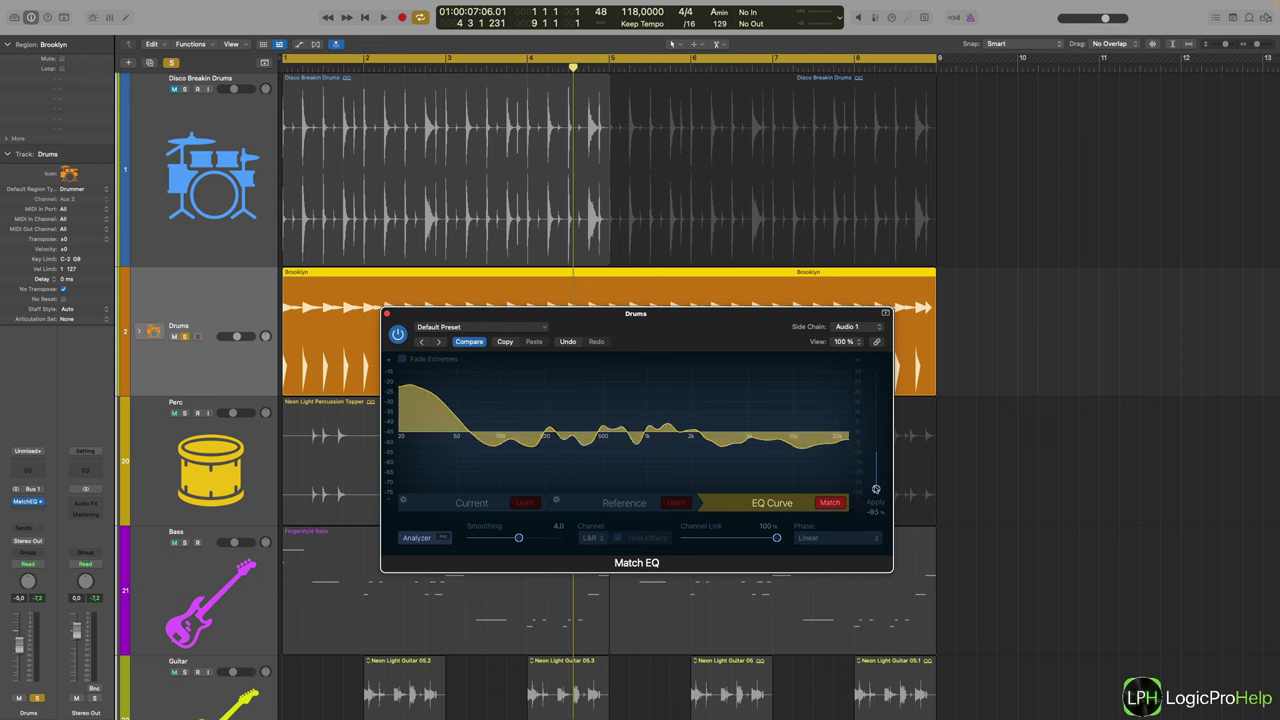
key(space)
drag(876, 489, 876, 441)
key(space)
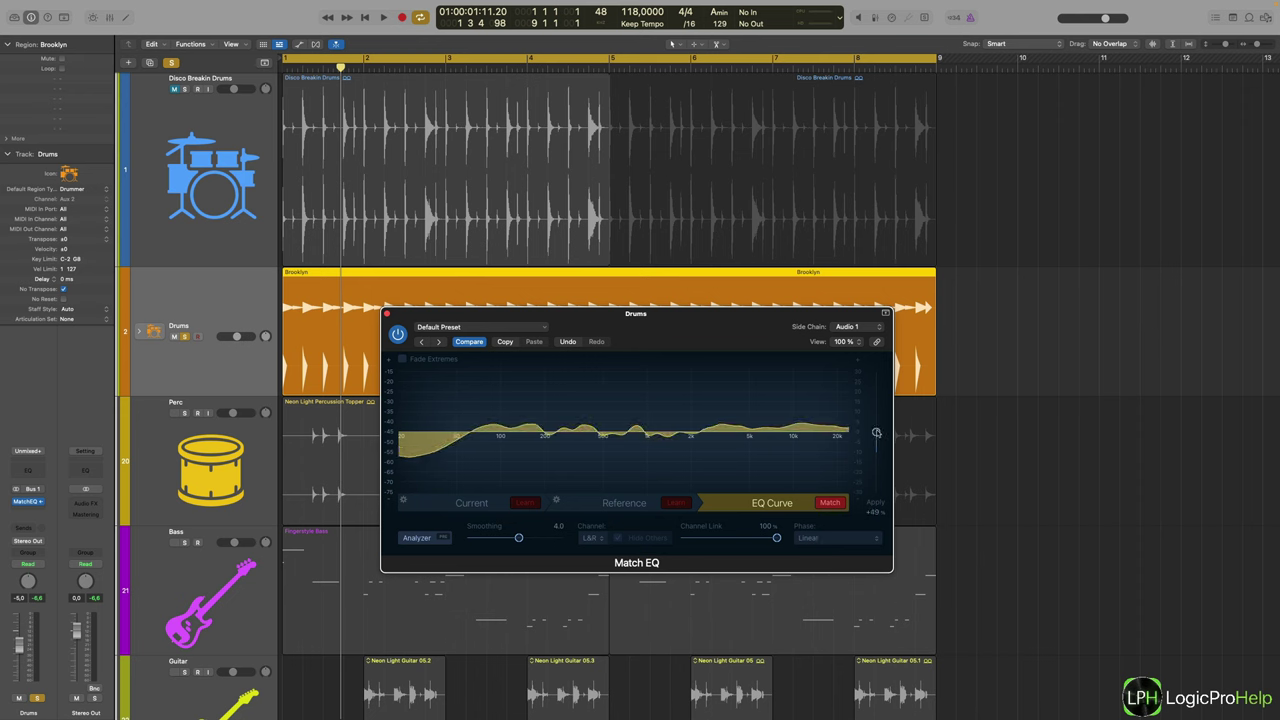
Step: Set Apply to +48%, turn on Fade Extremes and try stretching the high-frequency fade range from about 5 kHz to 20 kHz
drag(875, 433, 876, 434)
click(403, 359)
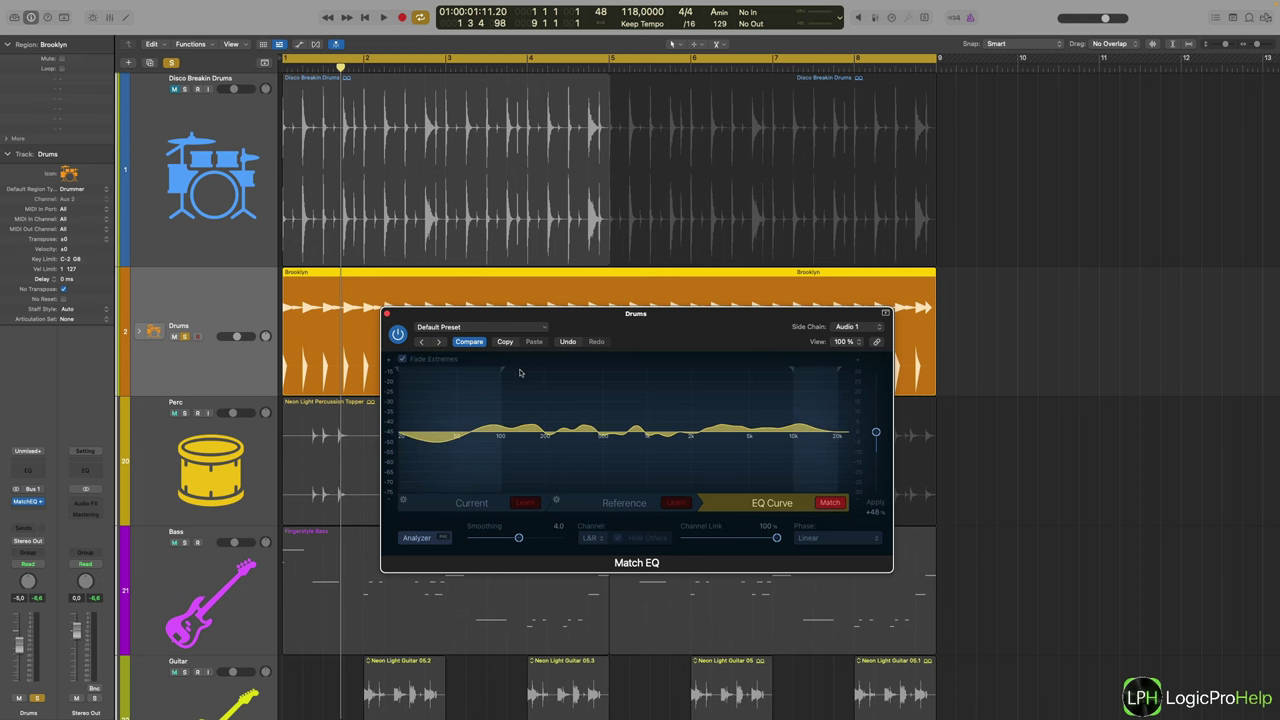
mouse_move(503, 375)
mouse_down()
mouse_move(571, 375)
mouse_move(498, 374)
mouse_up()
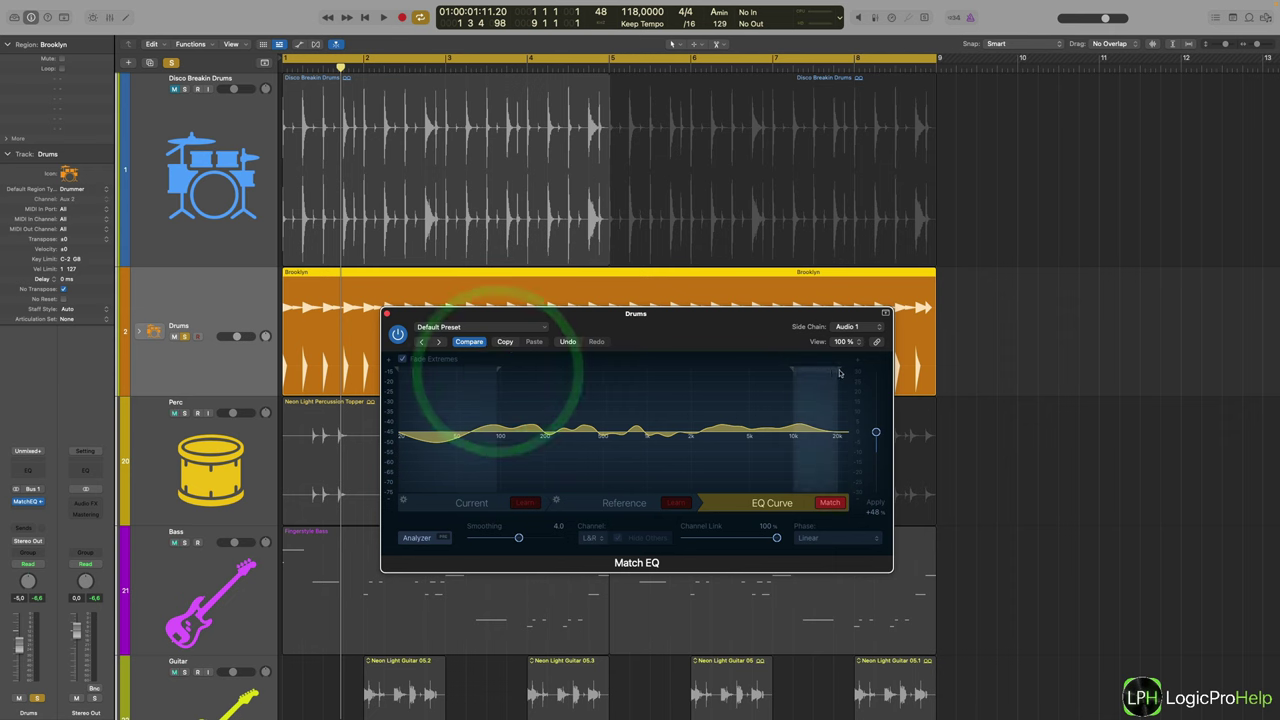
mouse_move(840, 371)
mouse_down()
mouse_move(857, 372)
mouse_move(773, 371)
mouse_move(865, 370)
mouse_up()
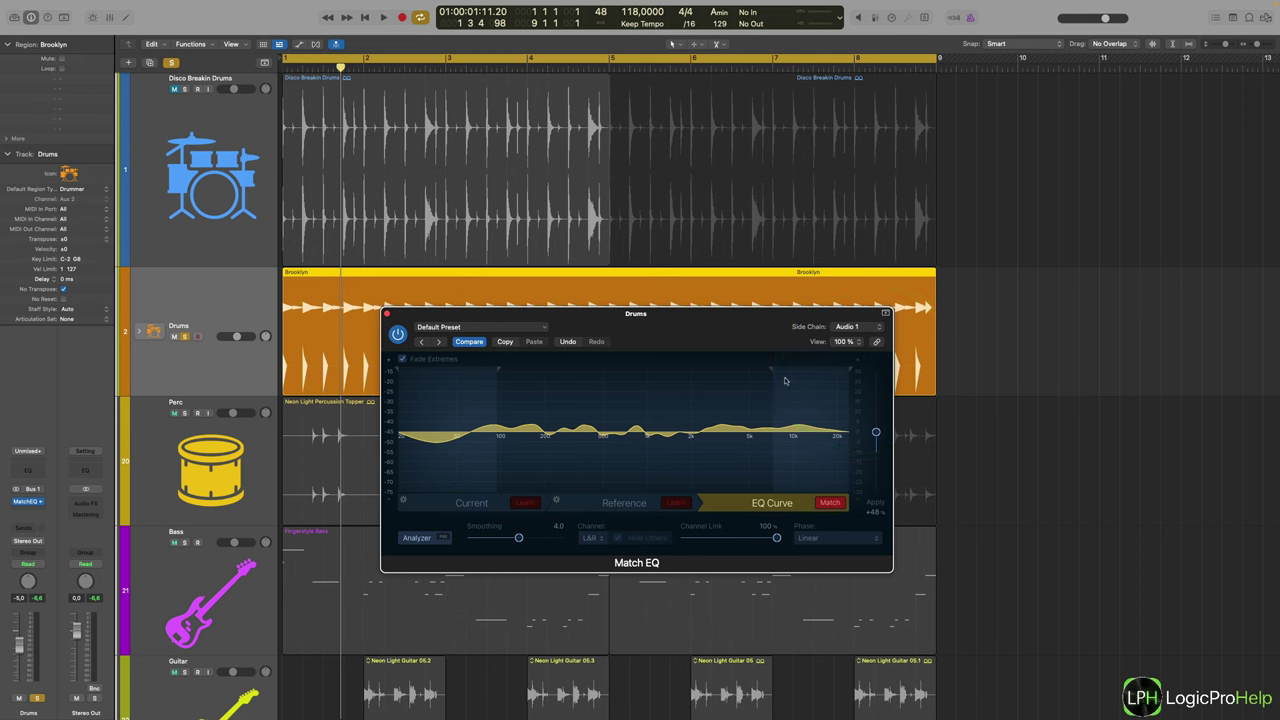
drag(764, 371, 754, 371)
mouse_move(849, 371)
mouse_down()
mouse_move(831, 373)
mouse_move(850, 372)
mouse_up()
Step: Try the low fade boundary at about 200 Hz and back at 100 Hz, and switch Fade Extremes off
drag(503, 372, 545, 372)
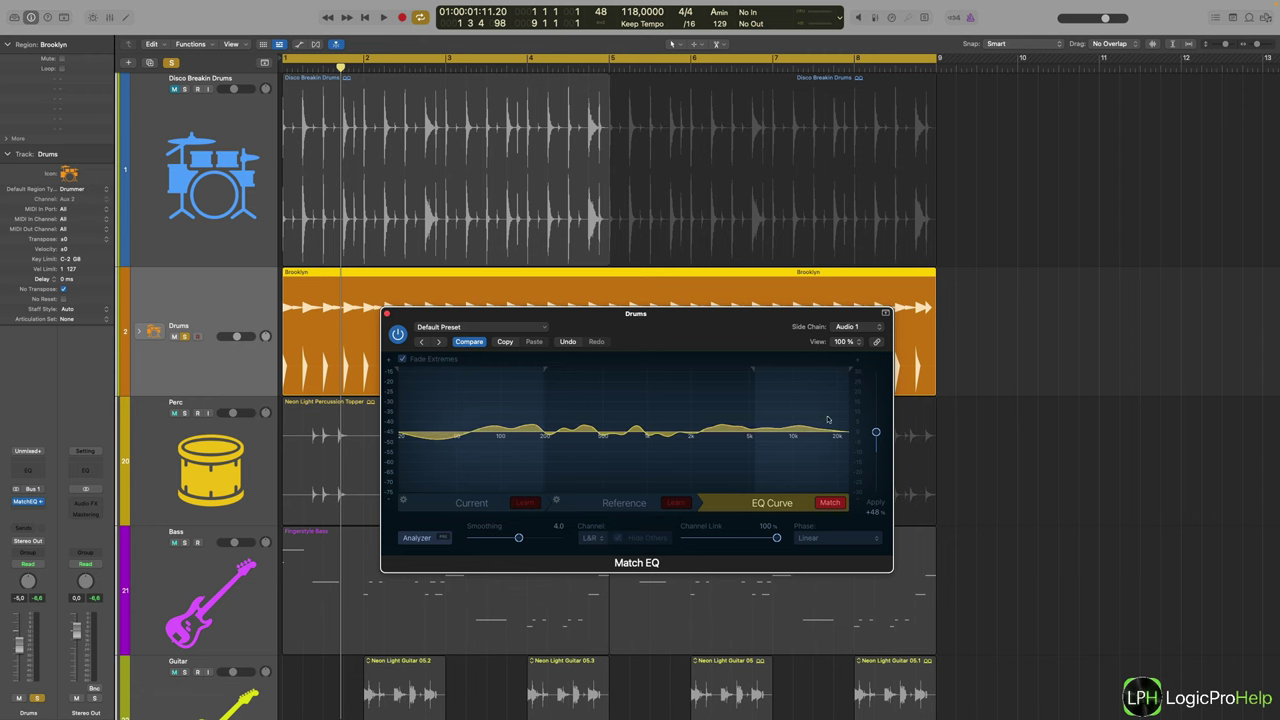
click(766, 368)
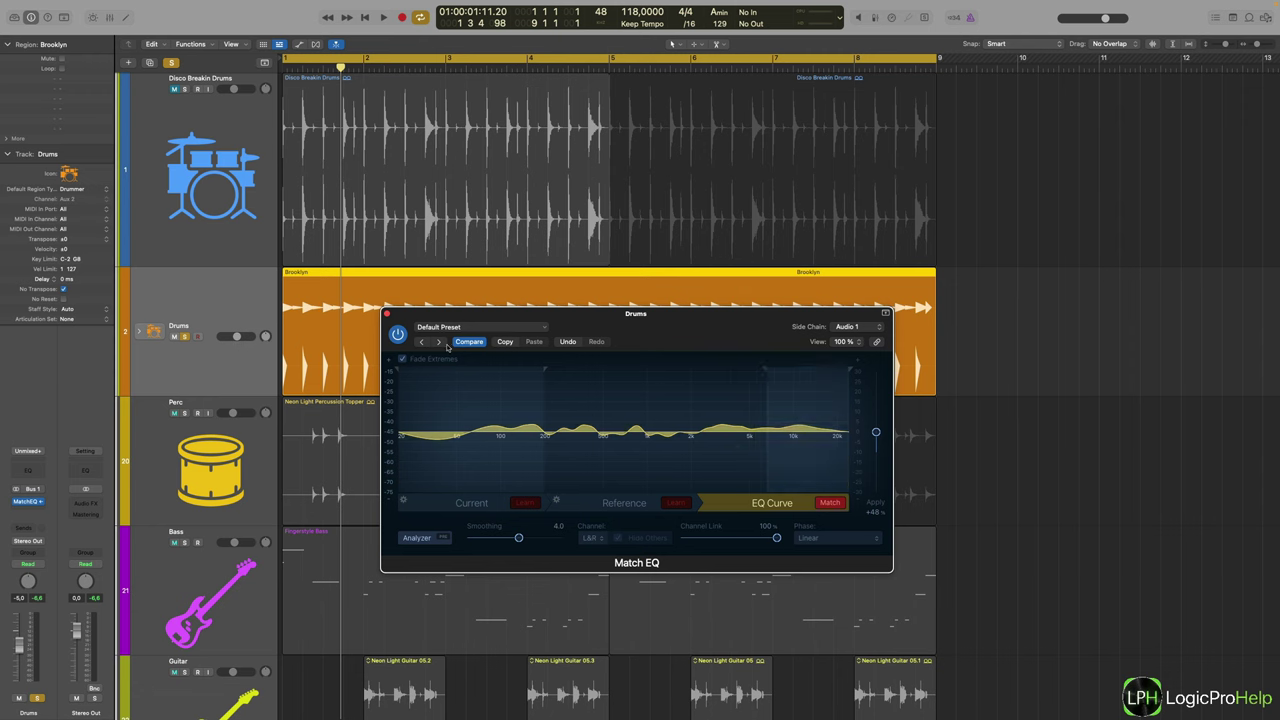
click(502, 374)
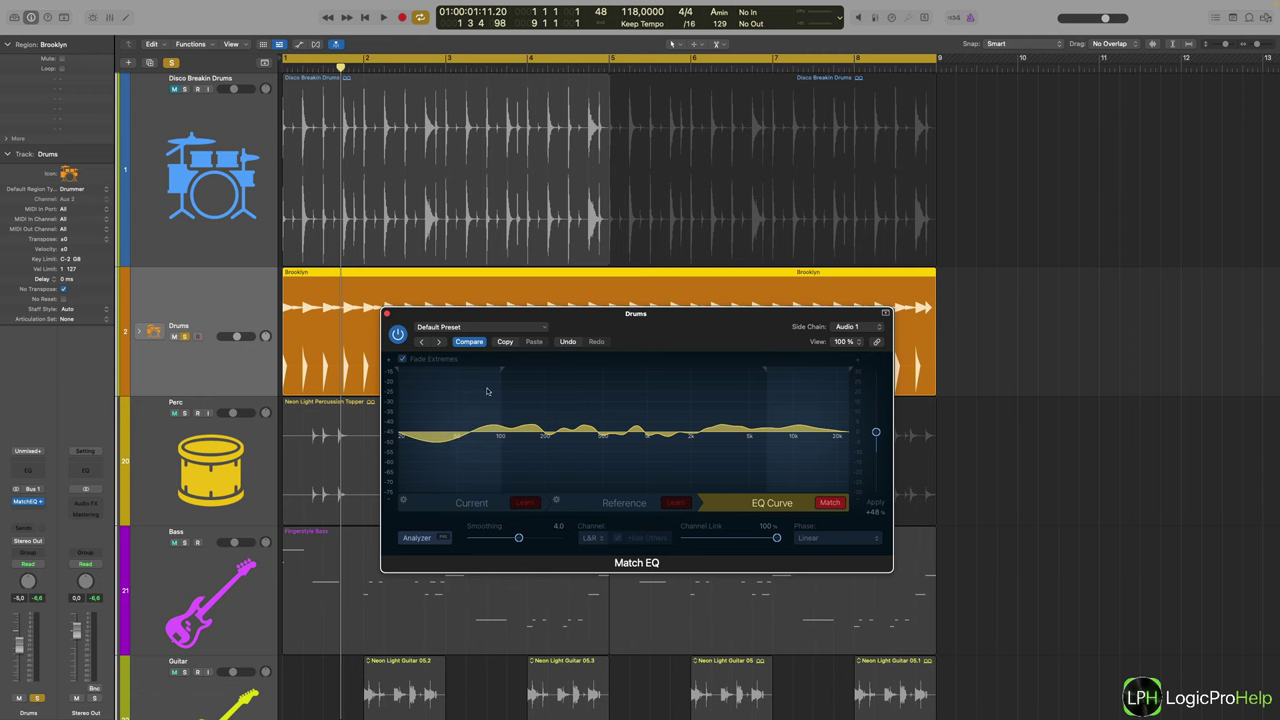
click(404, 359)
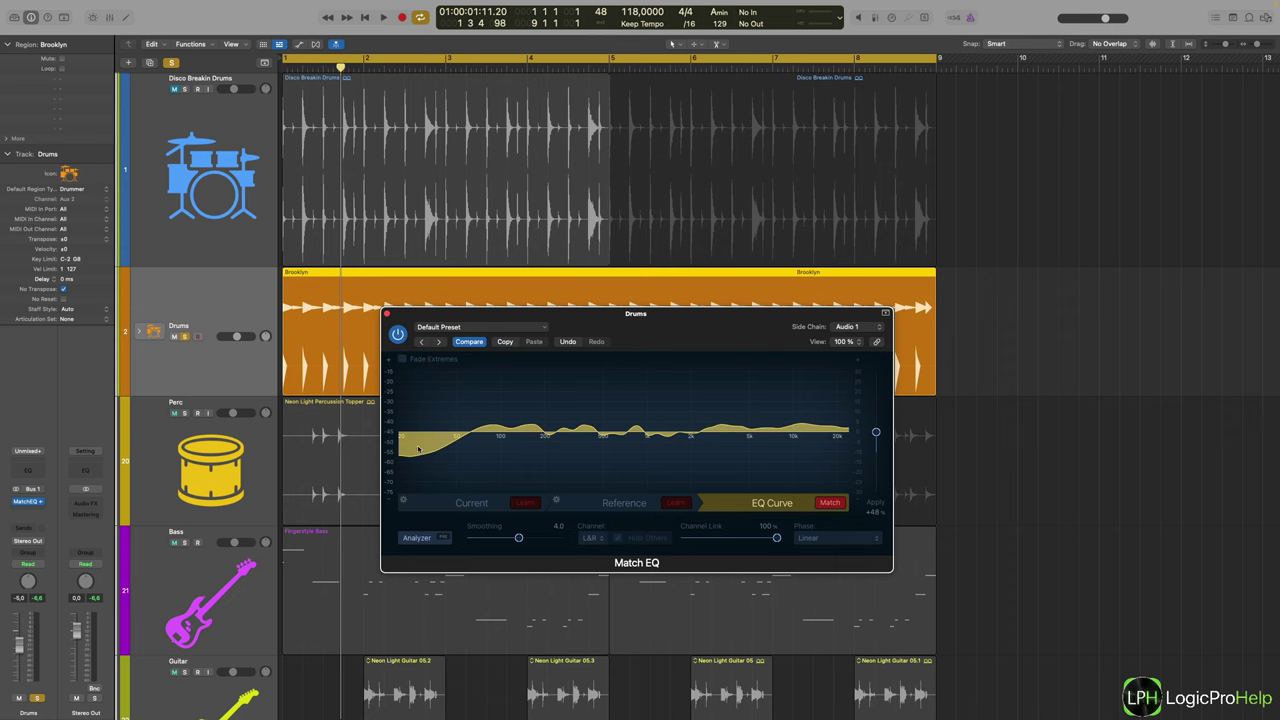
Step: Try a narrow manual boost around 400 Hz directly on the Match EQ curve
drag(490, 428, 490, 428)
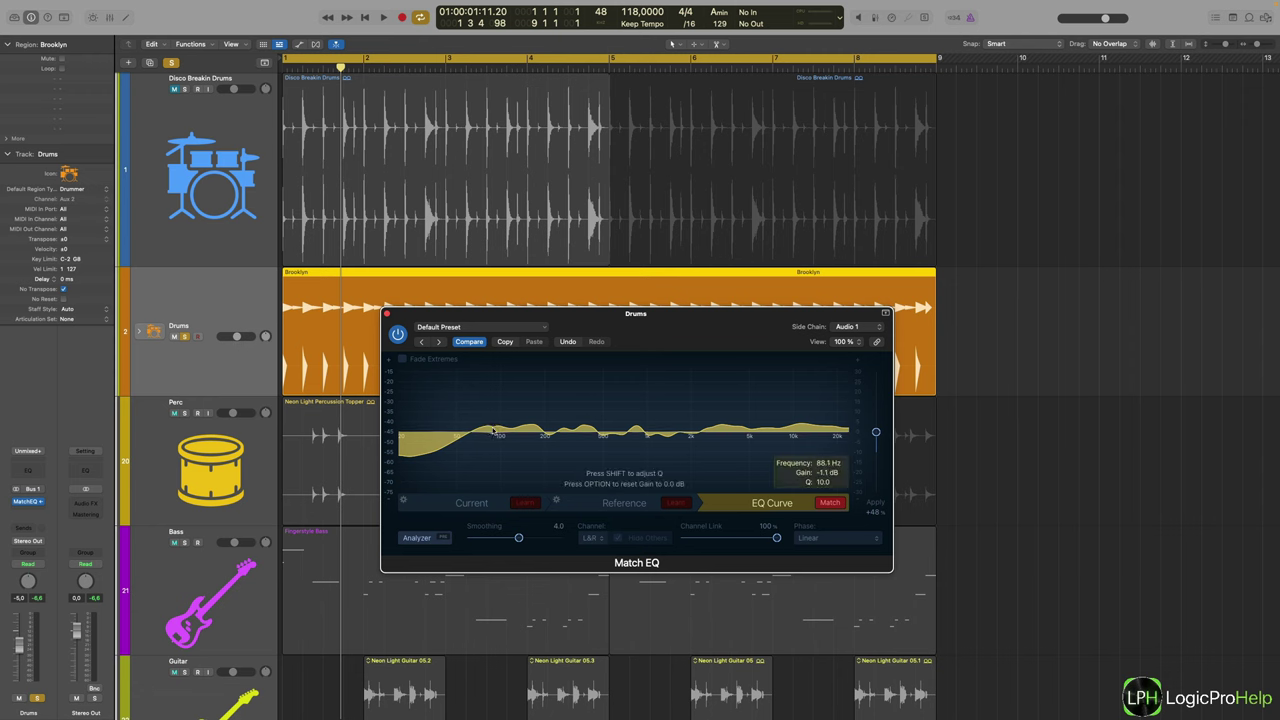
drag(492, 428, 491, 428)
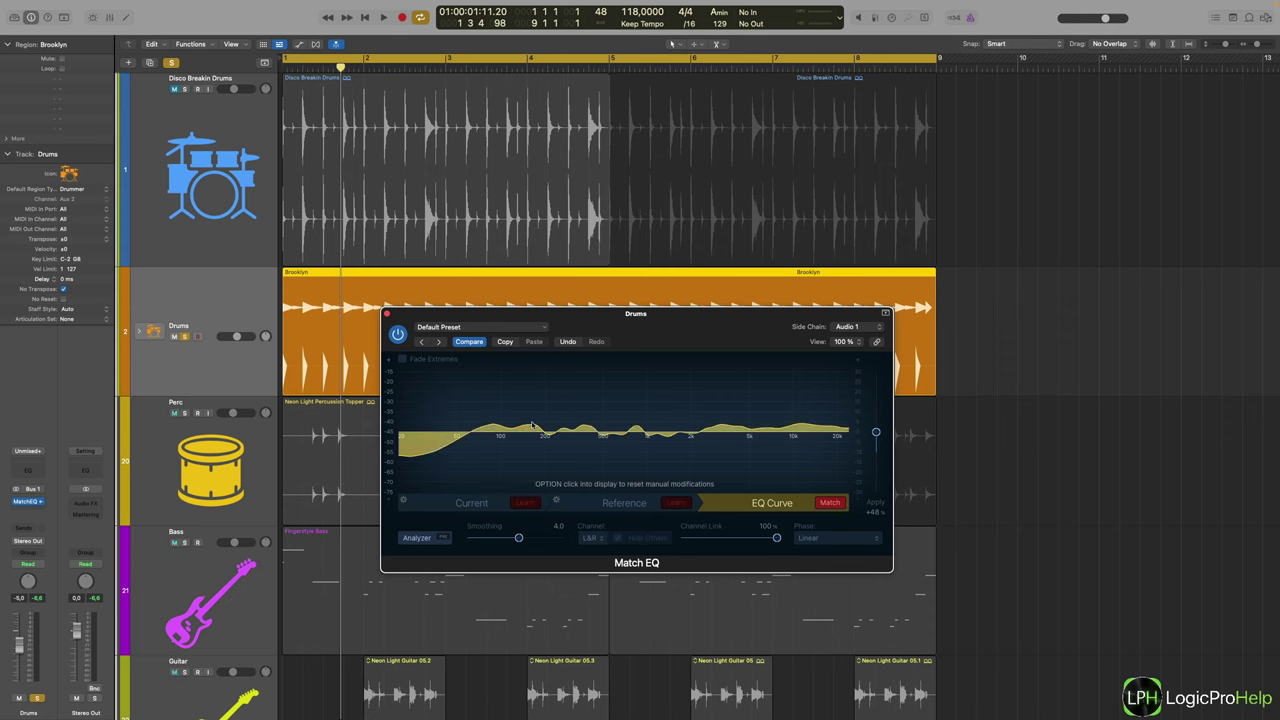
drag(585, 428, 587, 413)
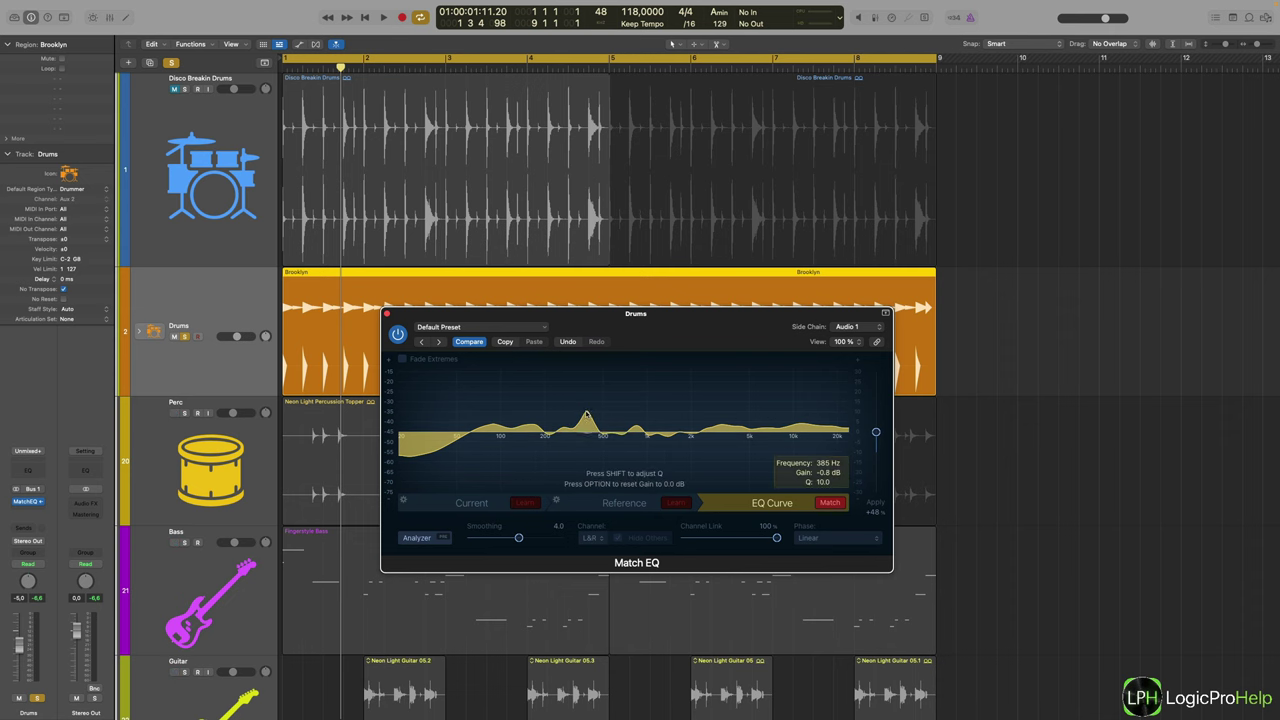
key(shift)
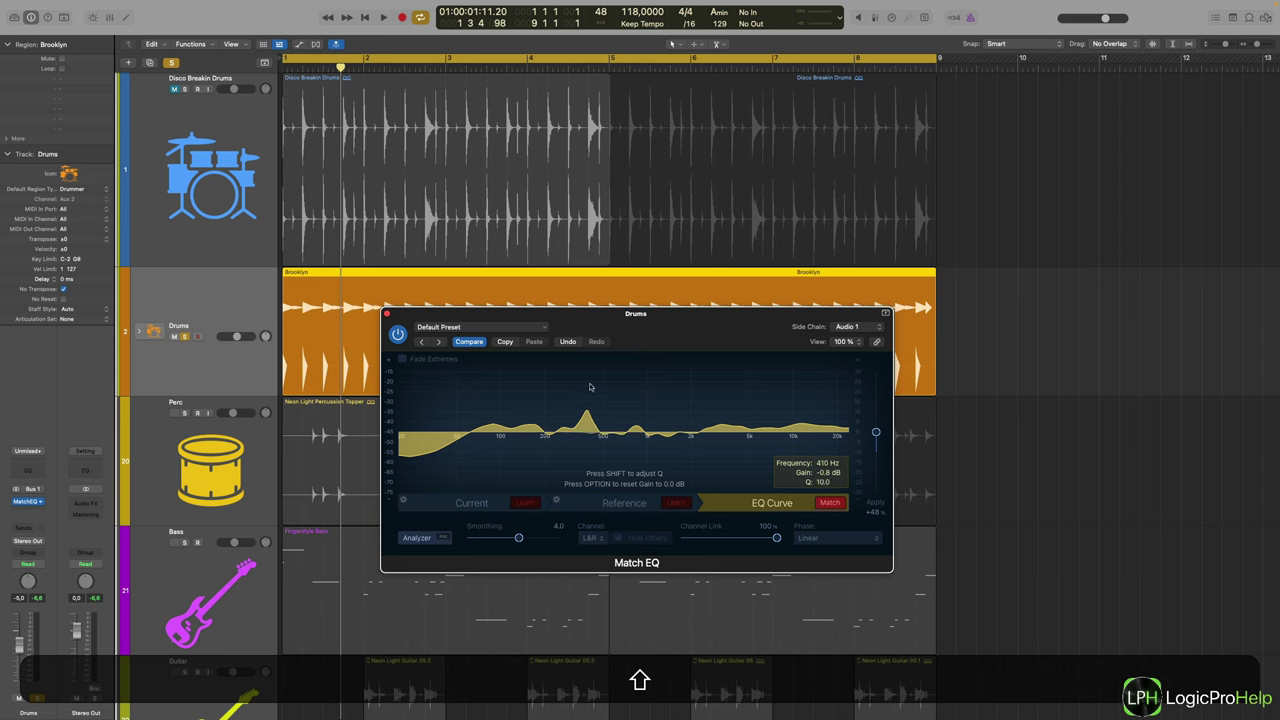
drag(585, 433, 588, 433)
Step: Manually boost the EQ curve narrowly just below 2 kHz and broadly around 5 kHz and 150 Hz
drag(580, 427, 749, 398)
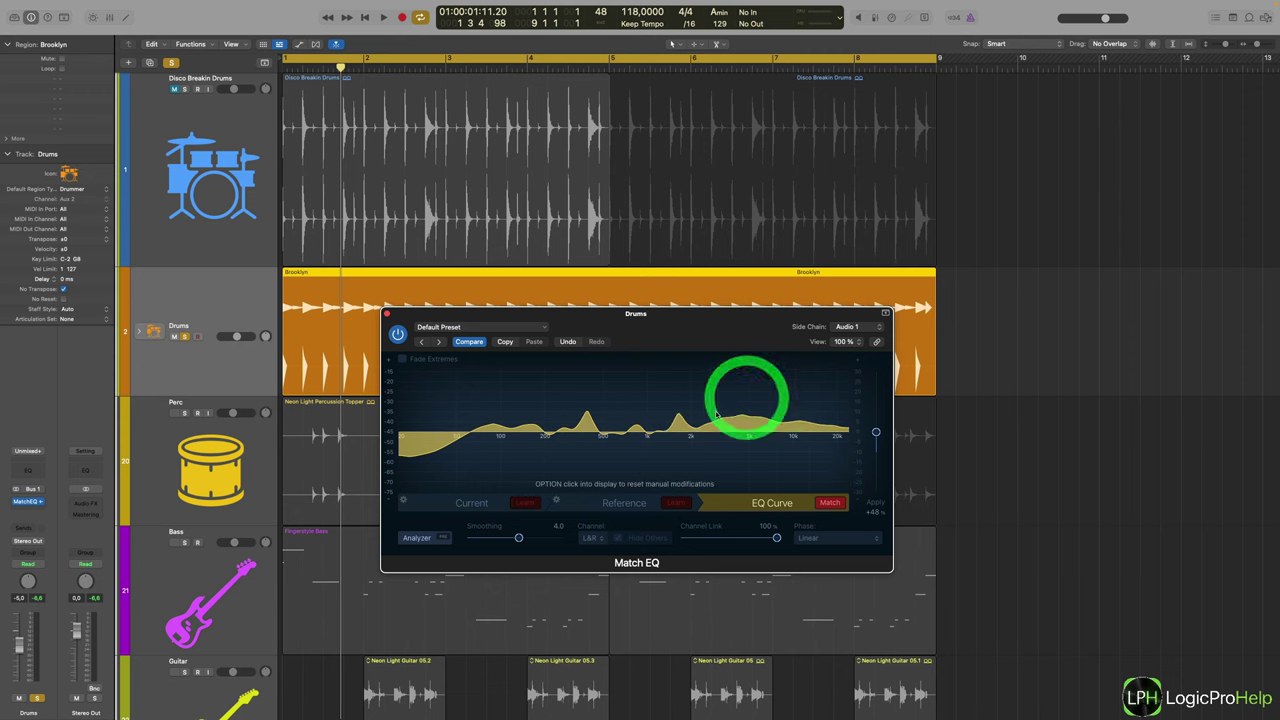
click(757, 421)
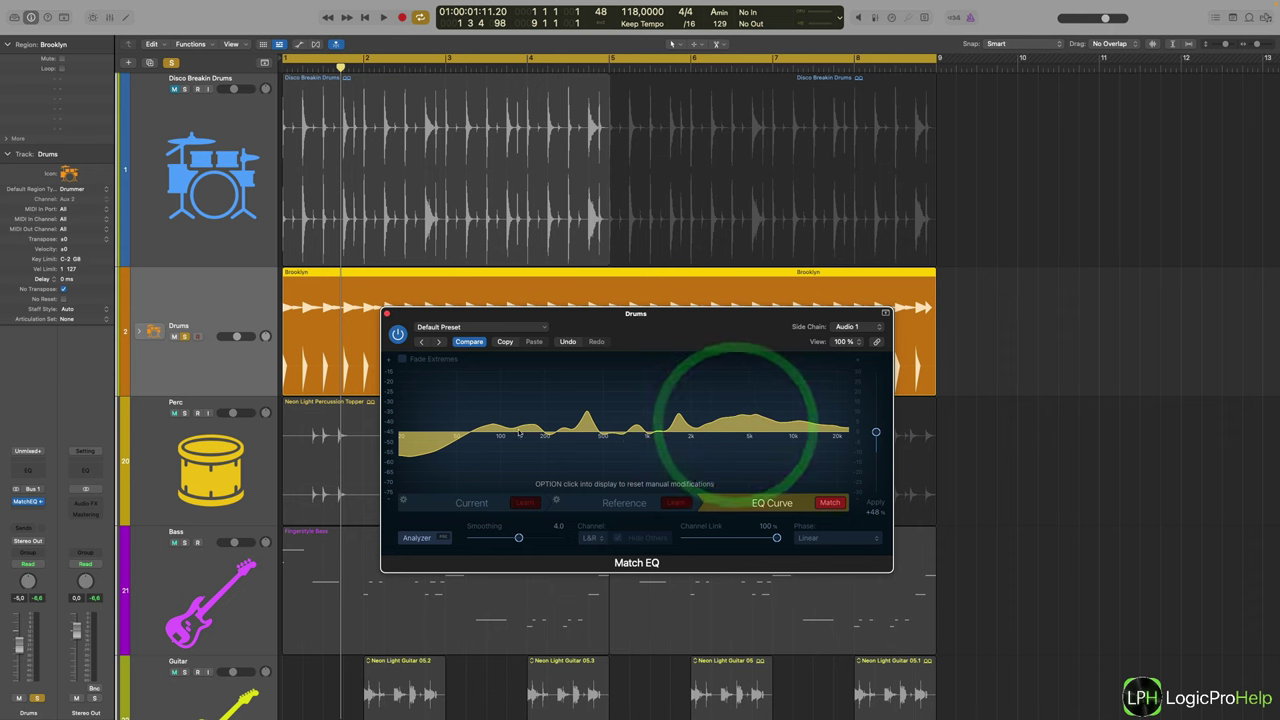
drag(517, 418, 519, 395)
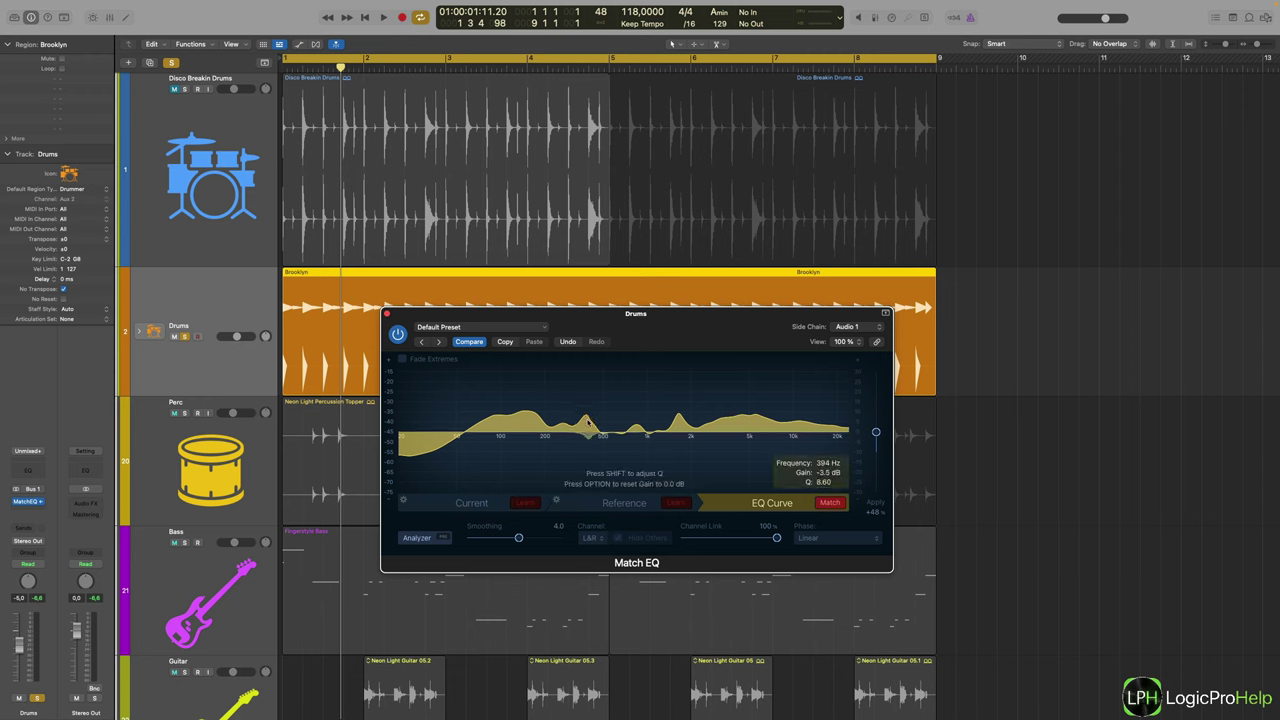
Step: Reset the manual boost at about 400 Hz, set Apply to +47% and move the Match EQ window up over the drum tracks
drag(586, 420, 588, 440)
alt+click(587, 434)
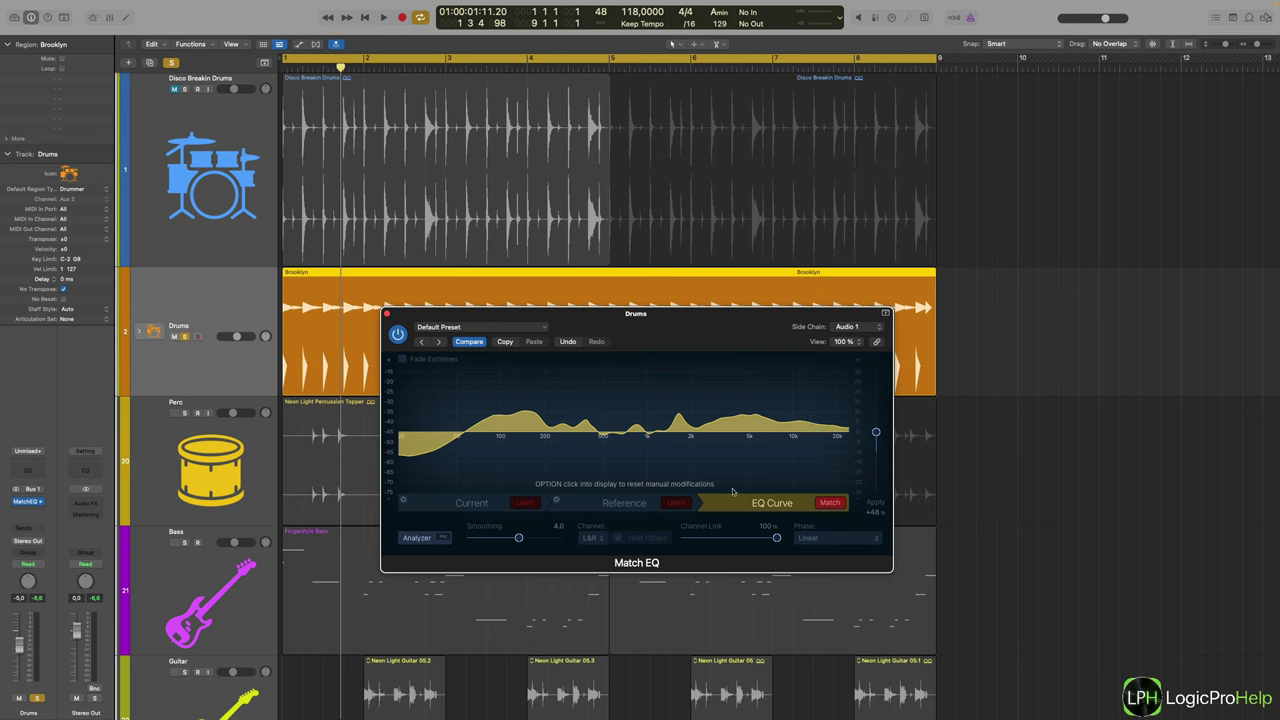
drag(669, 351, 631, 318)
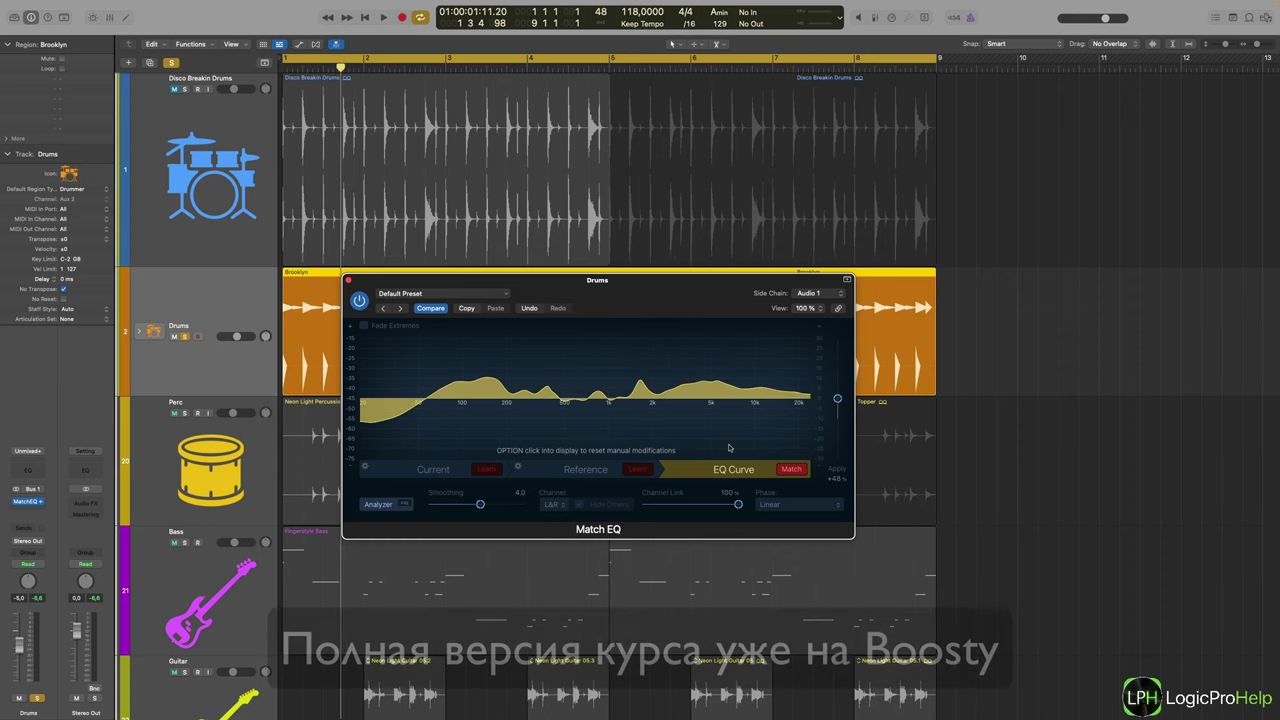
drag(839, 401, 839, 401)
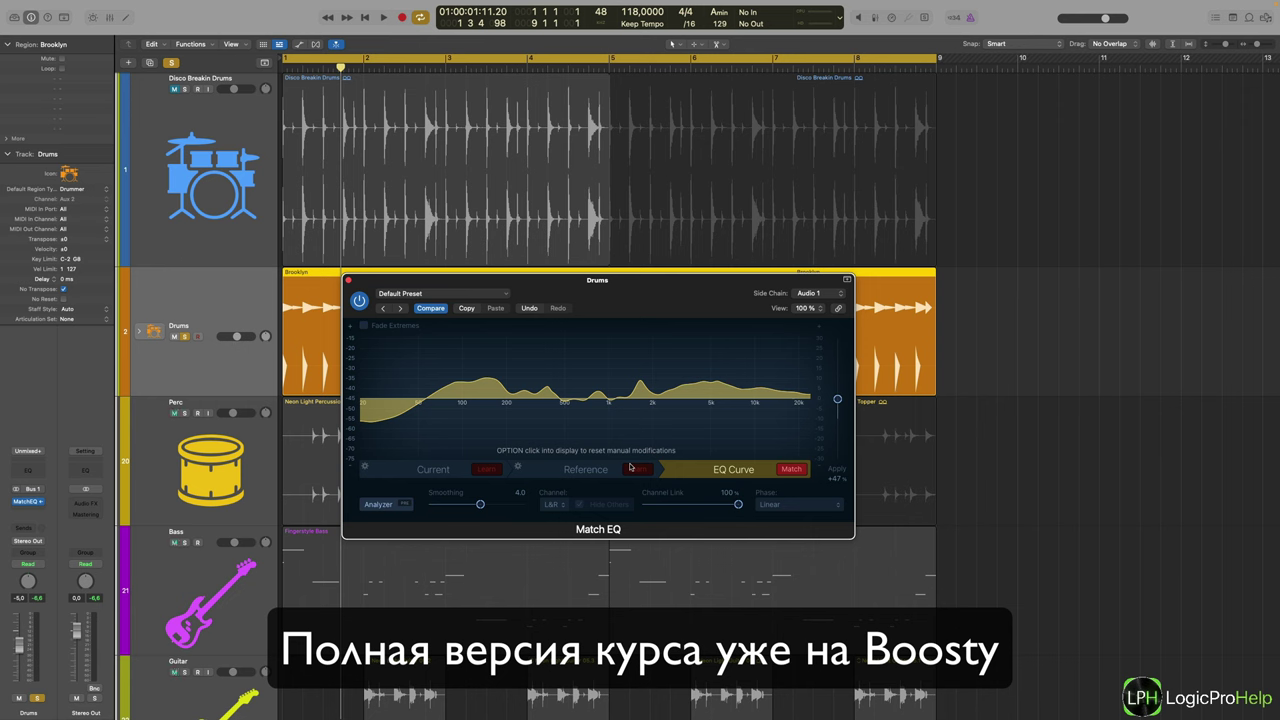
drag(622, 304, 584, 250)
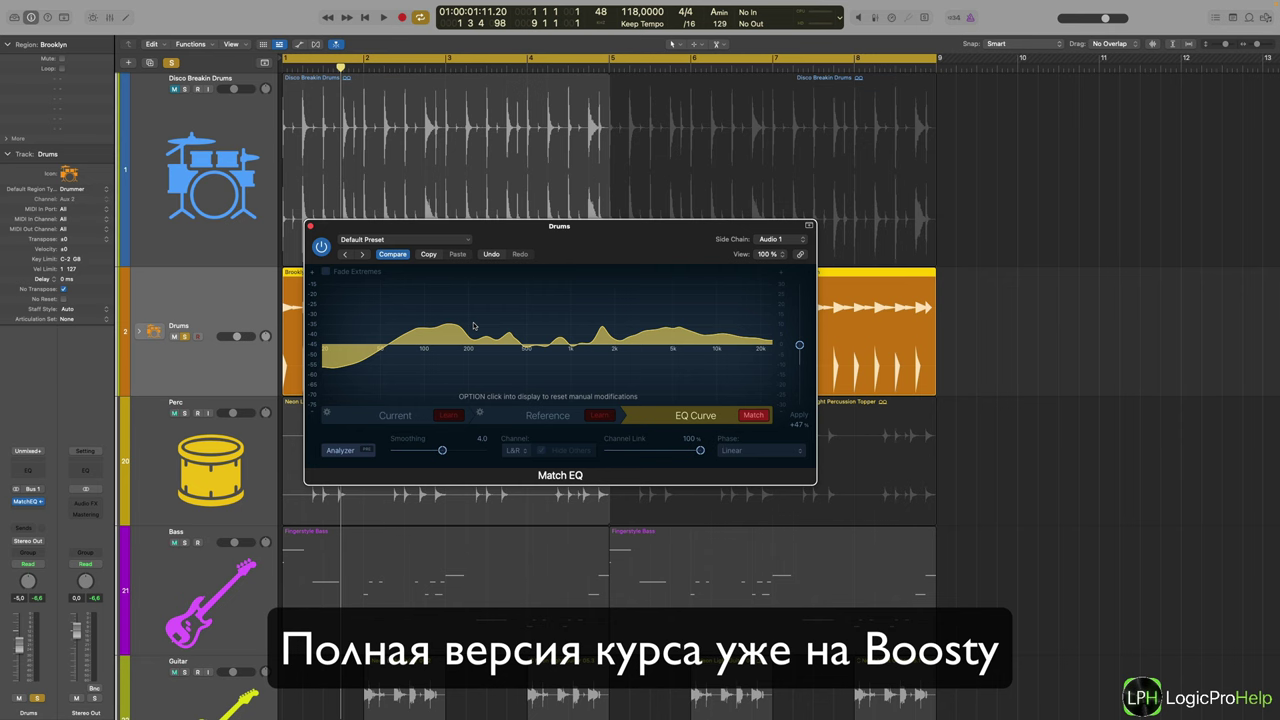
drag(580, 243, 582, 241)
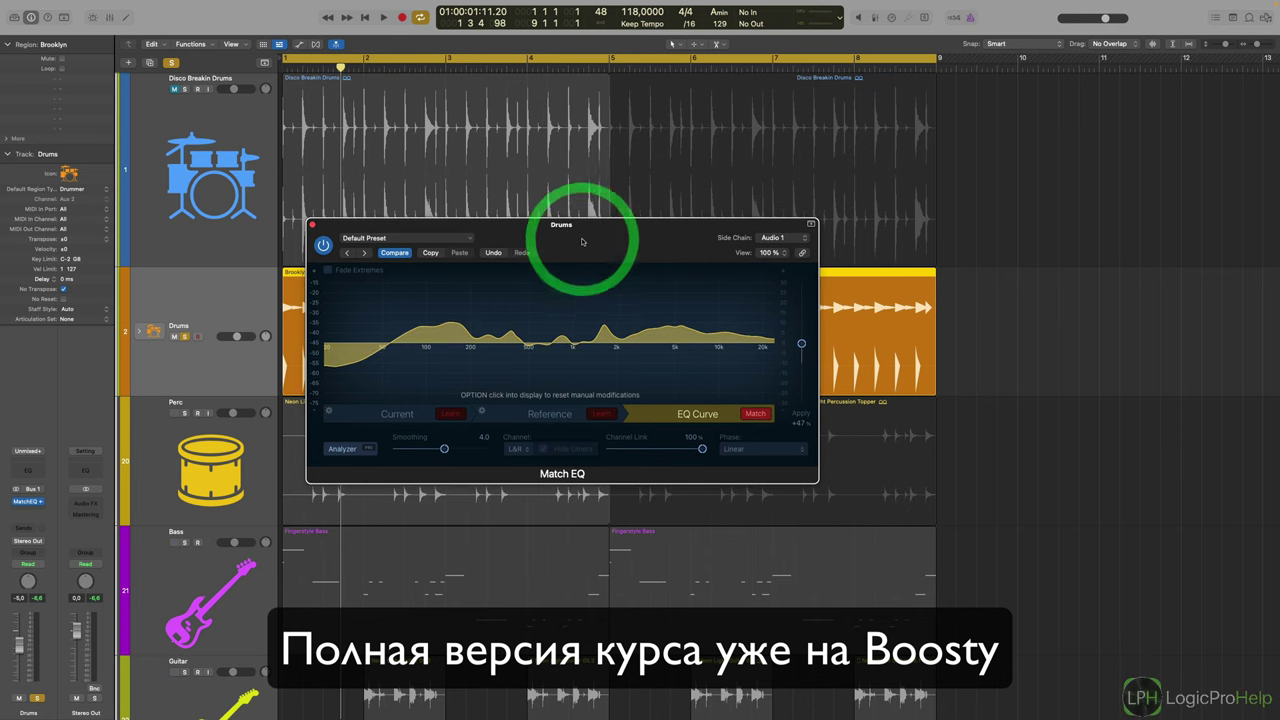